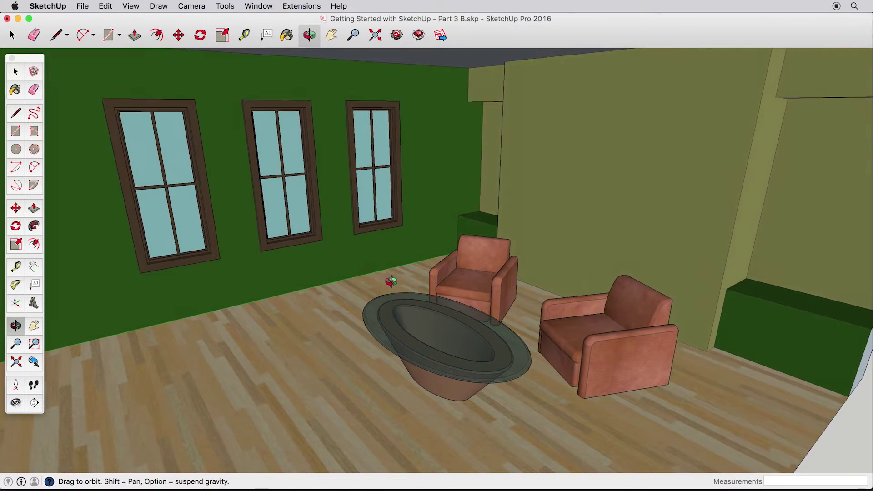
- Examine the finished room model with its armchairs, coffee table, windows and built-in wall
{"action": "middle_click_drag", "start_coordinate": [358, 293], "coordinate": [380, 287]}
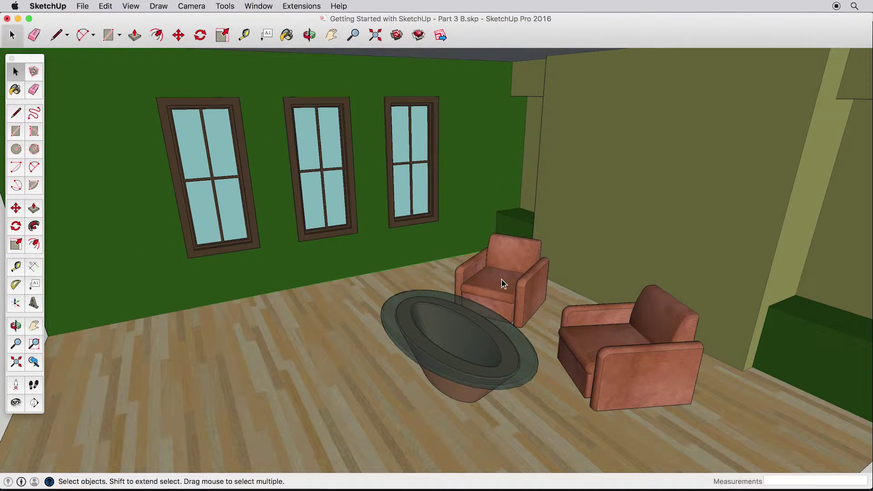
{"action": "left_click", "coordinate": [603, 334]}
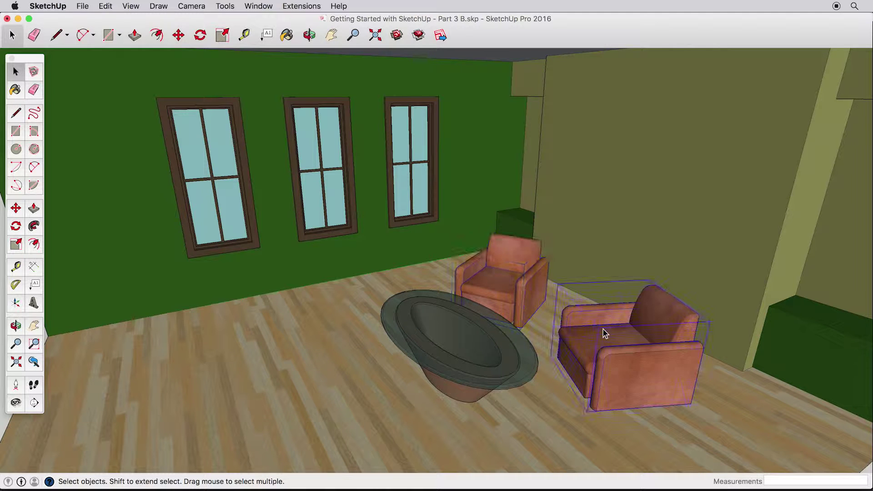
{"action": "left_click", "coordinate": [458, 355]}
{"action": "middle_click_drag", "start_coordinate": [386, 357], "coordinate": [465, 345]}
{"action": "left_click", "coordinate": [855, 441]}
{"action": "middle_click_drag", "start_coordinate": [629, 398], "coordinate": [445, 406]}
{"action": "scroll", "coordinate": [444, 357], "scroll_direction": "up", "scroll_amount": 5}
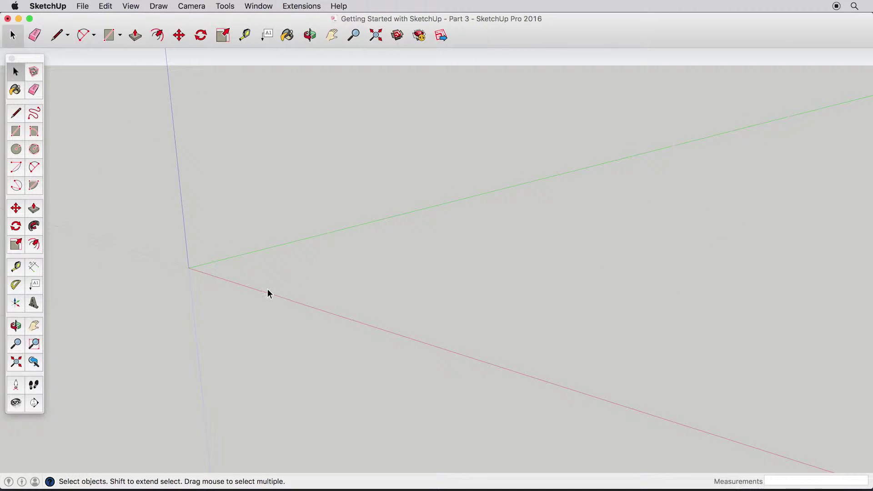
- Draw a 16' by 20' floor rectangle starting at the origin
{"action": "left_click", "coordinate": [15, 131]}
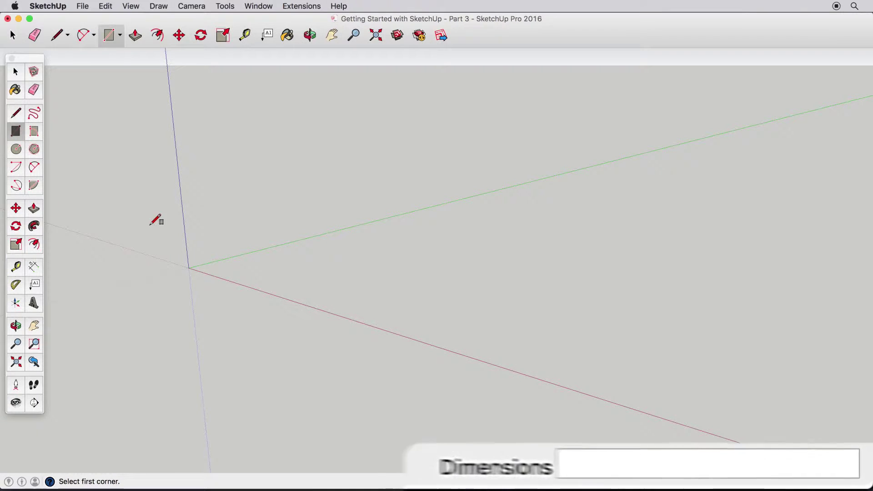
{"action": "left_click", "coordinate": [189, 267]}
{"action": "type", "text": "16',2"}
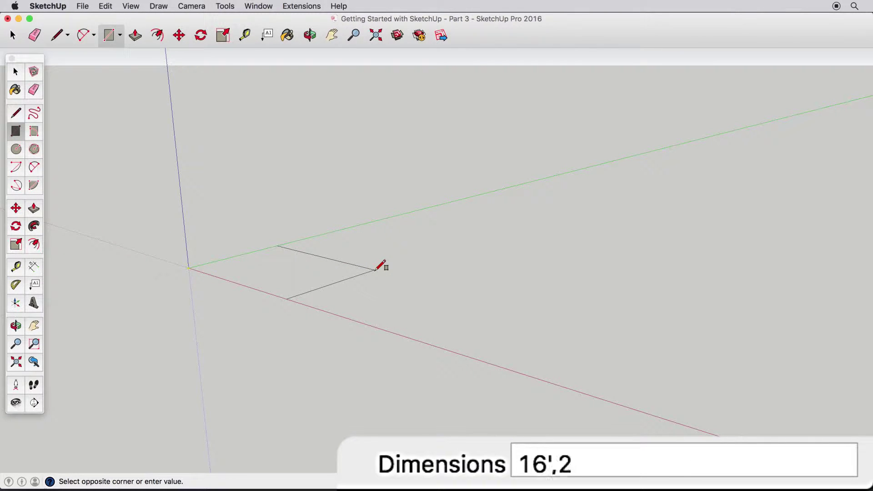
{"action": "type", "text": "0'"}
{"action": "key", "text": "Return"}
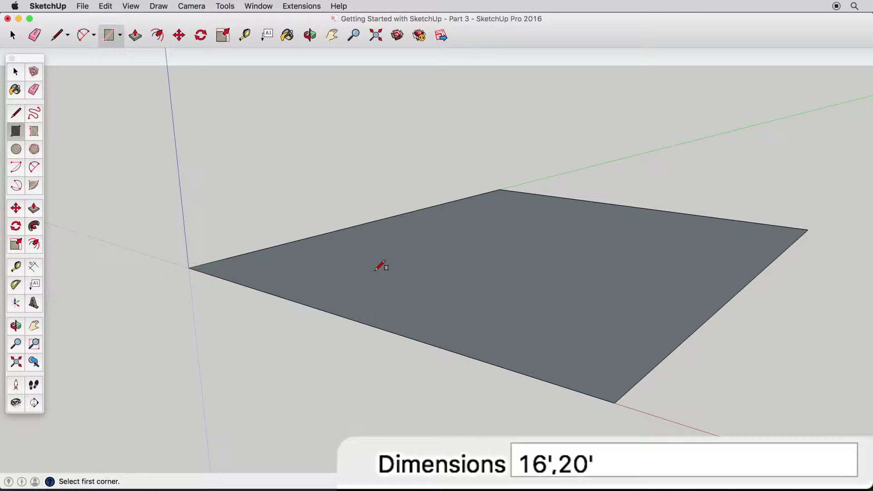
- Push/Pull the floor rectangle up 9' to form the room's box
{"action": "left_click", "coordinate": [34, 208]}
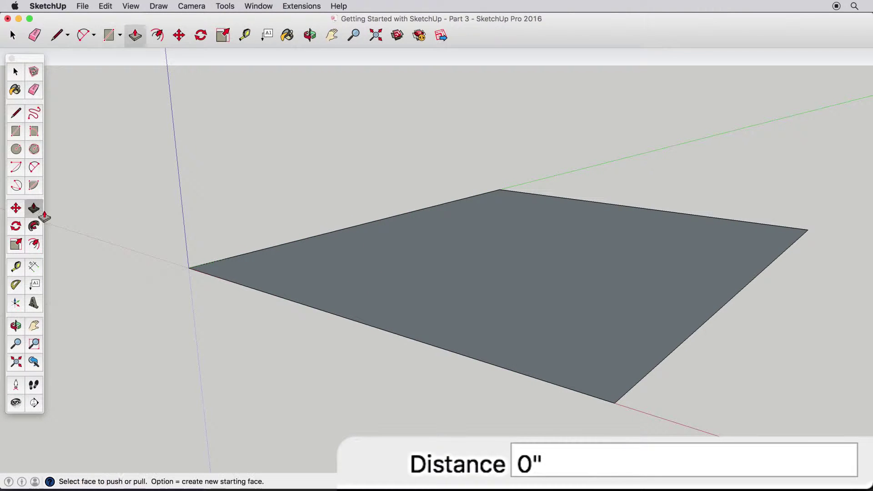
{"action": "left_click", "coordinate": [483, 282]}
{"action": "type", "text": "9'"}
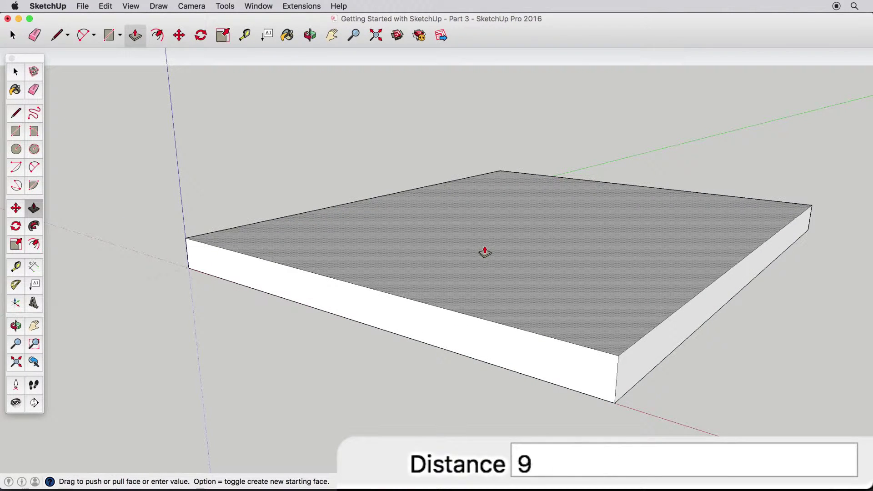
{"action": "key", "text": "Return"}
- Erase the box's front vertical corner edge to remove the two adjoining walls and open the room's interior
{"action": "scroll", "coordinate": [622, 267], "scroll_direction": "down", "scroll_amount": 5}
{"action": "middle_click_drag", "start_coordinate": [622, 268], "coordinate": [459, 238]}
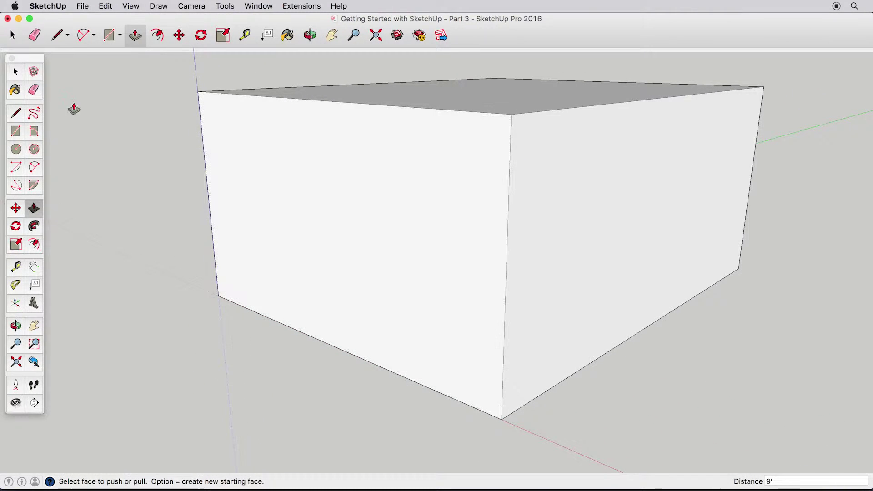
{"action": "left_click", "coordinate": [33, 90]}
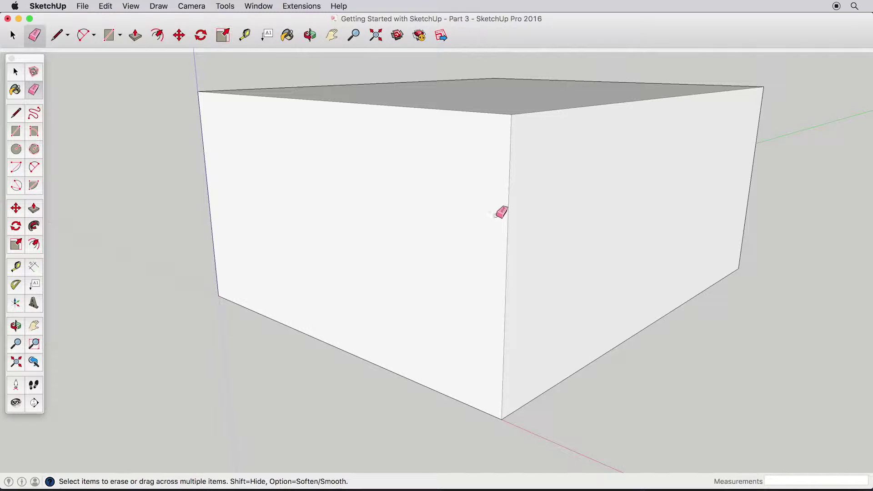
{"action": "left_click_drag", "start_coordinate": [505, 211], "coordinate": [510, 221]}
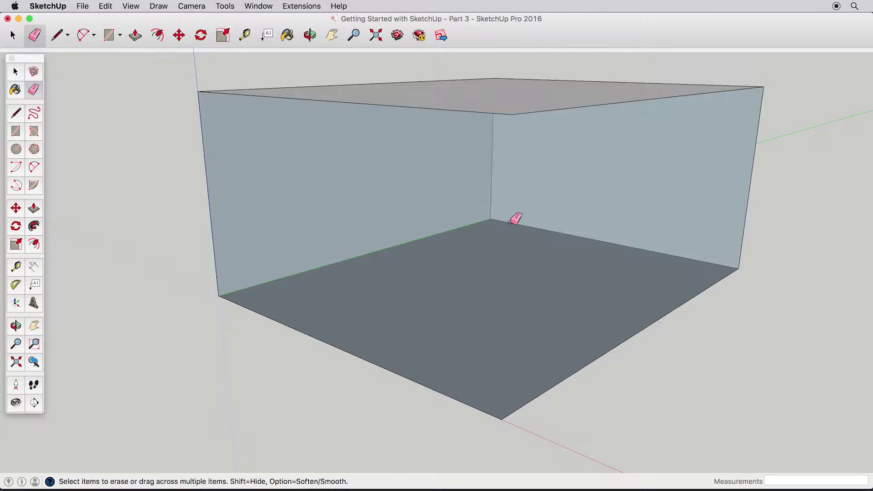
- Measure the back wall's length along its floor edge with the Tape Measure
{"action": "mouse_move", "coordinate": [509, 220]}
{"action": "middle_mouse_down"}
{"action": "mouse_move", "coordinate": [491, 282]}
{"action": "mouse_move", "coordinate": [493, 355]}
{"action": "mouse_move", "coordinate": [491, 204]}
{"action": "middle_mouse_up"}
{"action": "mouse_move", "coordinate": [546, 175]}
{"action": "middle_mouse_down"}
{"action": "mouse_move", "coordinate": [509, 171]}
{"action": "mouse_move", "coordinate": [514, 294]}
{"action": "mouse_move", "coordinate": [498, 374]}
{"action": "mouse_move", "coordinate": [493, 307]}
{"action": "mouse_move", "coordinate": [510, 100]}
{"action": "mouse_move", "coordinate": [509, 159]}
{"action": "middle_mouse_up"}
{"action": "mouse_move", "coordinate": [490, 225]}
{"action": "middle_mouse_down"}
{"action": "mouse_move", "coordinate": [515, 240]}
{"action": "mouse_move", "coordinate": [503, 282]}
{"action": "mouse_move", "coordinate": [555, 279]}
{"action": "mouse_move", "coordinate": [552, 267]}
{"action": "mouse_move", "coordinate": [537, 273]}
{"action": "middle_mouse_up"}
{"action": "scroll", "coordinate": [561, 230], "scroll_direction": "up", "scroll_amount": 5}
{"action": "scroll", "coordinate": [559, 275], "scroll_direction": "up", "scroll_amount": 4}
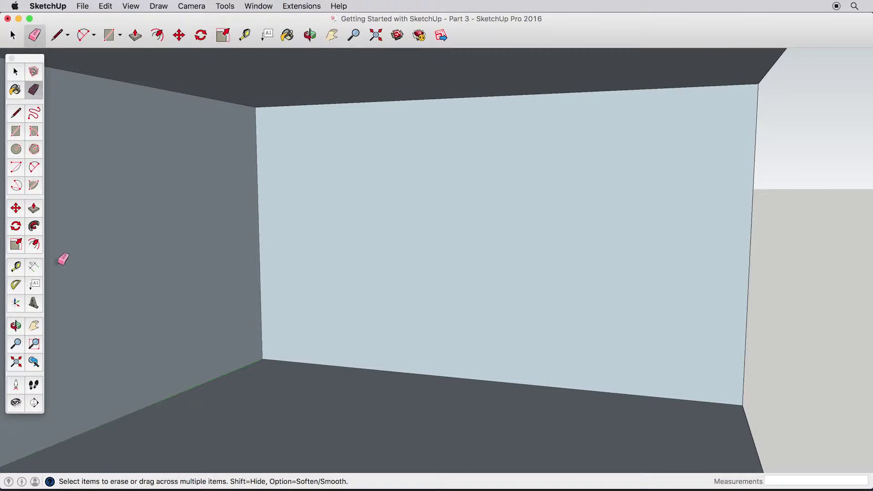
{"action": "left_click", "coordinate": [16, 267]}
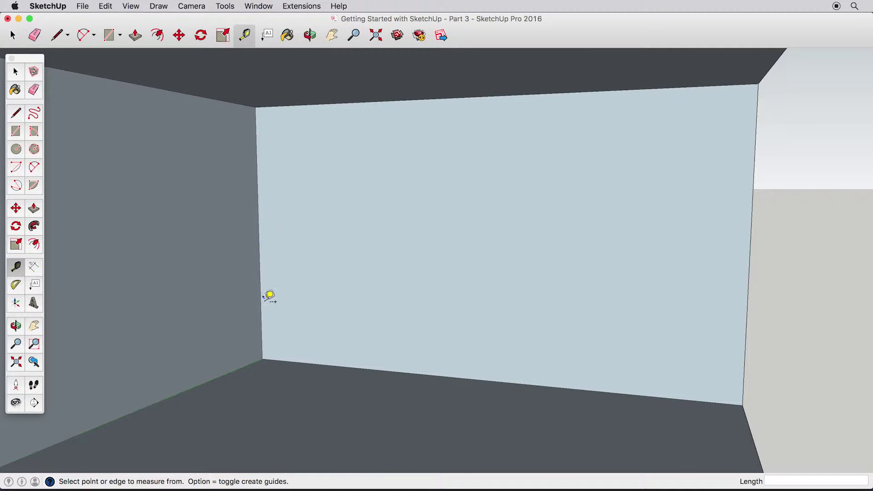
{"action": "left_click", "coordinate": [263, 359]}
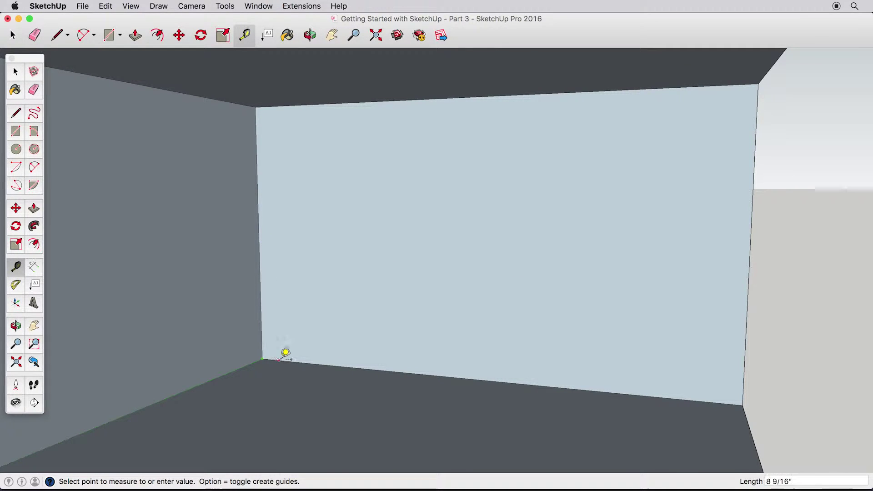
{"action": "left_click", "coordinate": [749, 400]}
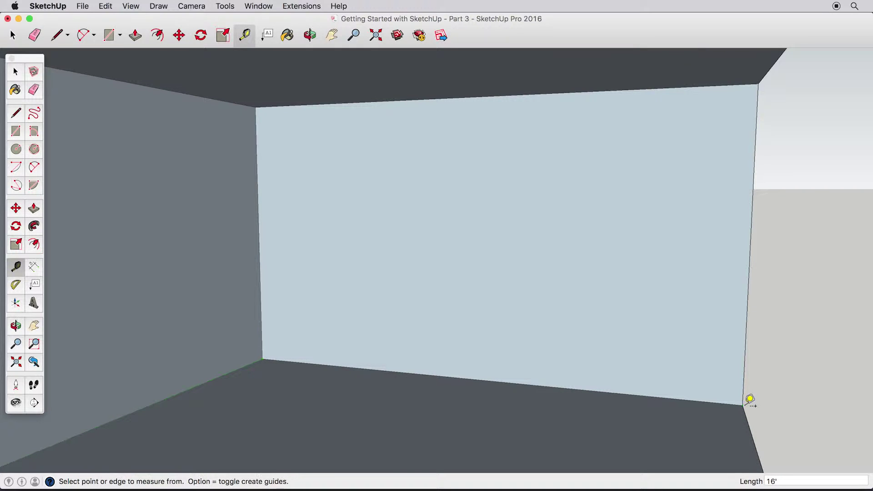
- Place vertical guides on the back wall 40" in from each of its side edges
{"action": "left_click", "coordinate": [263, 268]}
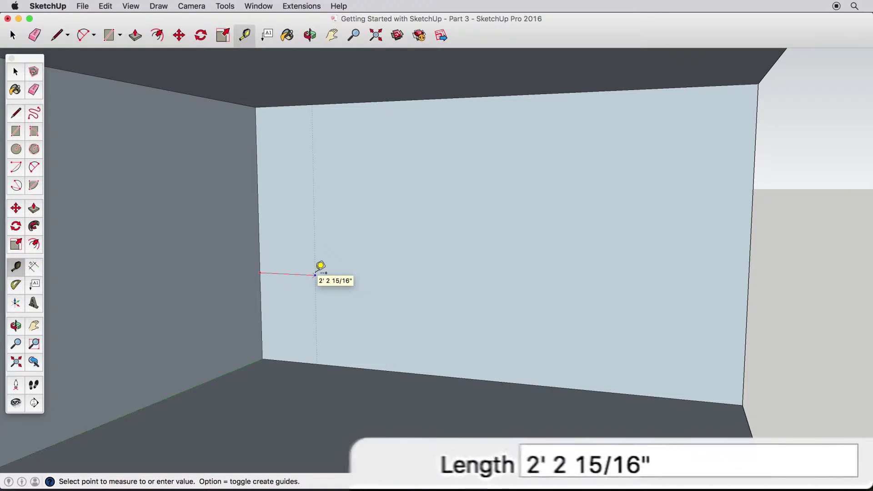
{"action": "type", "text": "40"}
{"action": "key", "text": "Return"}
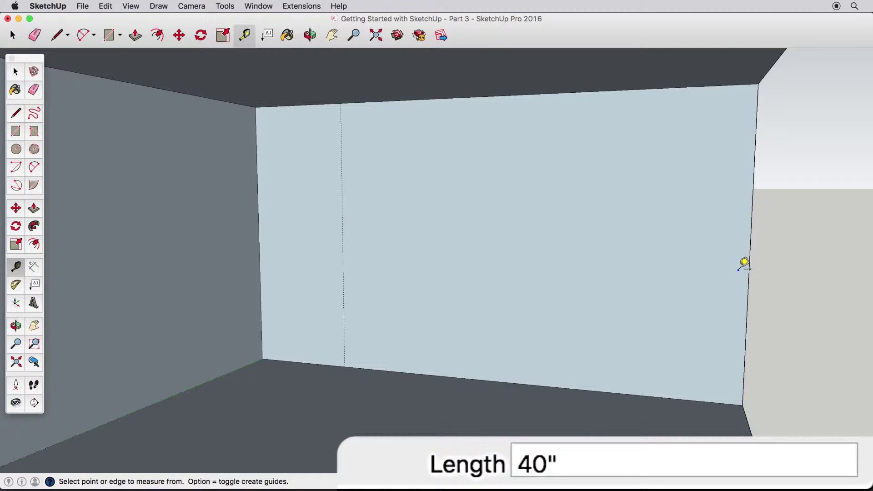
{"action": "left_click", "coordinate": [753, 261]}
{"action": "type", "text": "4"}
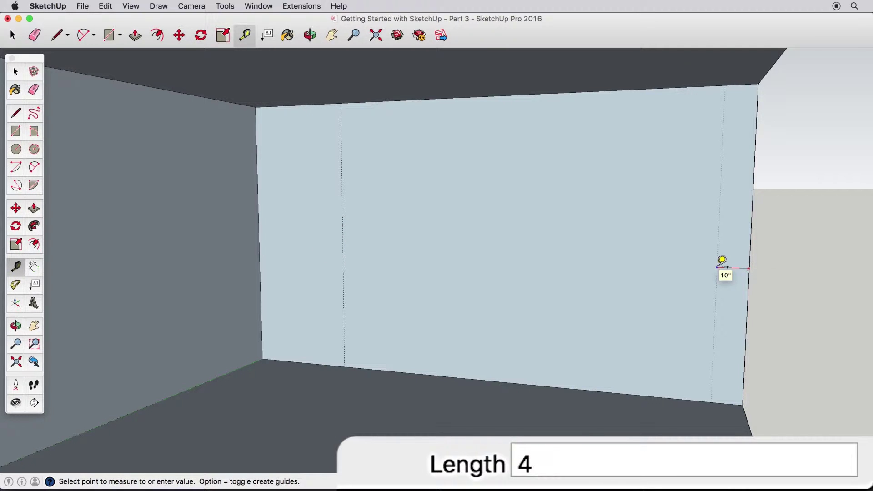
{"action": "key", "text": "Return"}
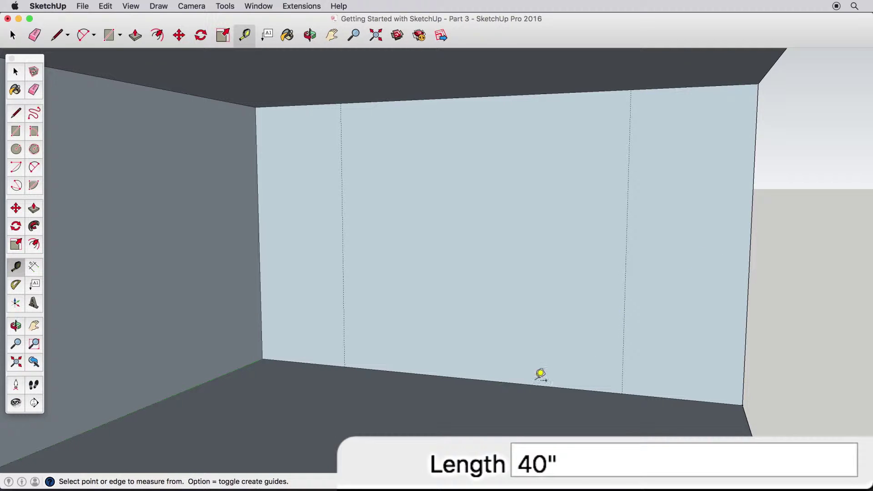
- Place horizontal guides on the back wall 24" above the floor edge and 18" below the ceiling edge
{"action": "left_click", "coordinate": [531, 383]}
{"action": "type", "text": "24"}
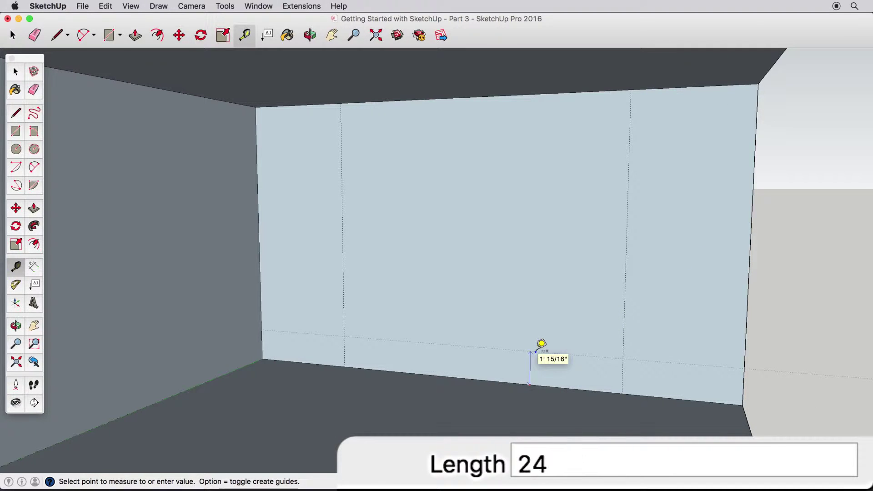
{"action": "key", "text": "Return"}
{"action": "left_click", "coordinate": [535, 94]}
{"action": "type", "text": "18"}
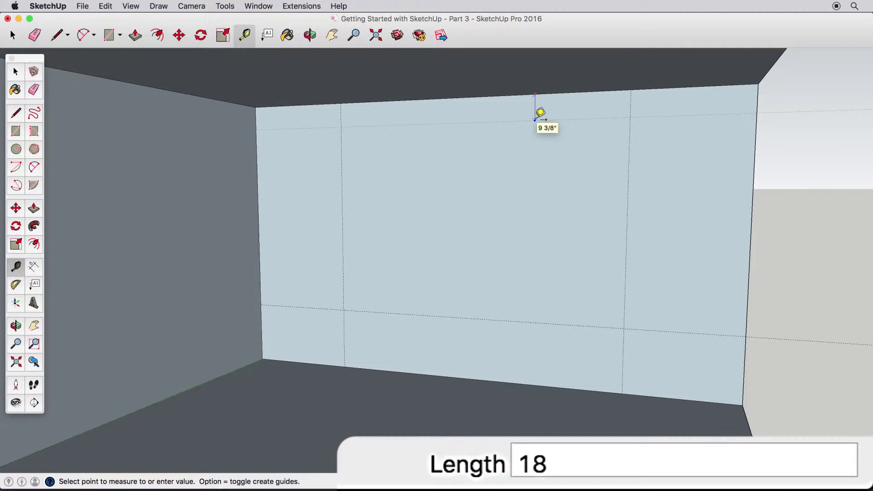
{"action": "key", "text": "Return"}
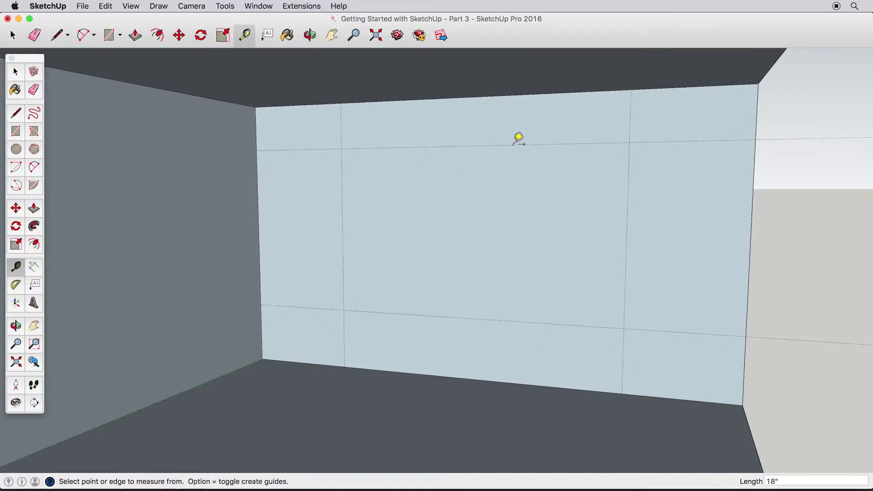
- Draw three rectangles on the back wall along the guides: a full-height centre panel and a middle-height panel on each side of it
{"action": "left_click", "coordinate": [15, 133]}
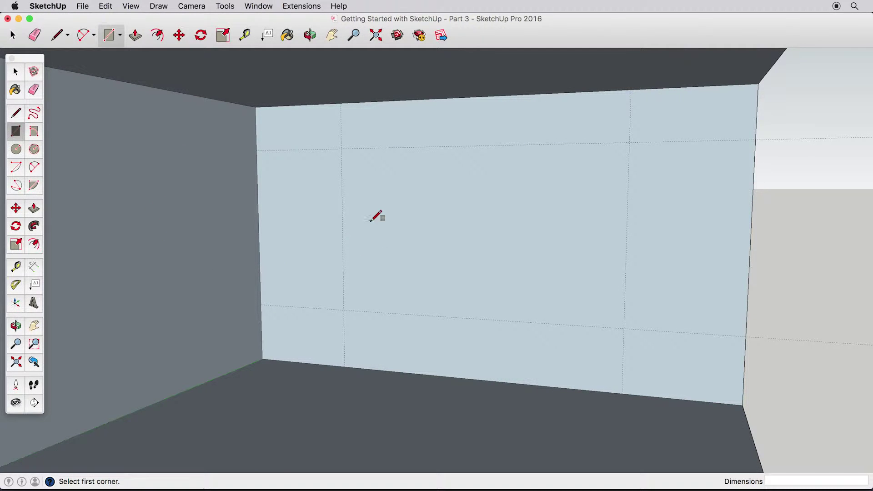
{"action": "left_click", "coordinate": [256, 150]}
{"action": "left_click", "coordinate": [344, 310]}
{"action": "left_click", "coordinate": [340, 104]}
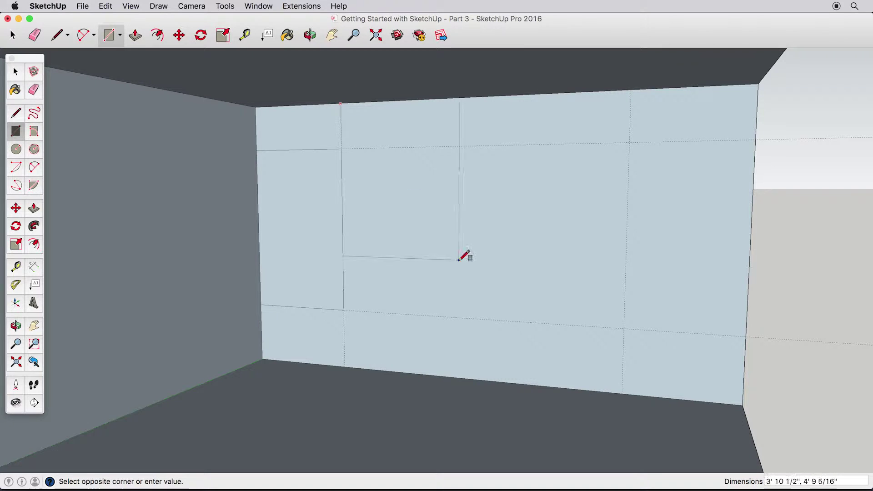
{"action": "left_click", "coordinate": [622, 393]}
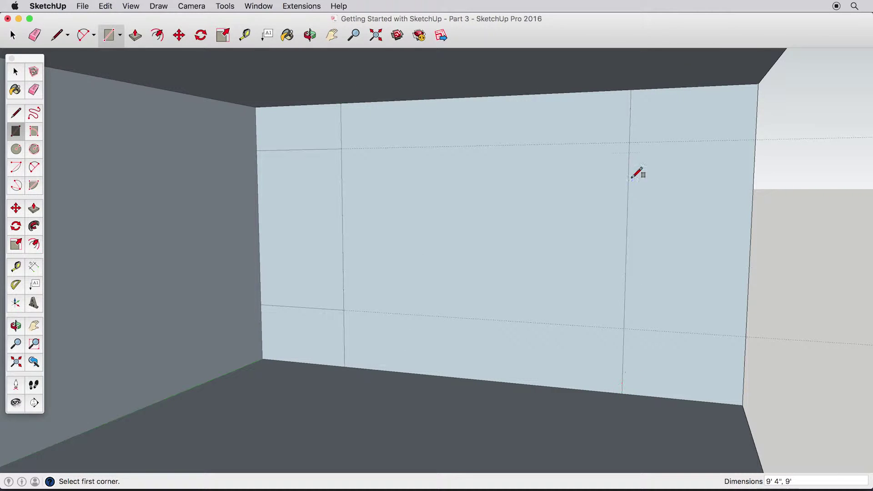
{"action": "left_click", "coordinate": [629, 143]}
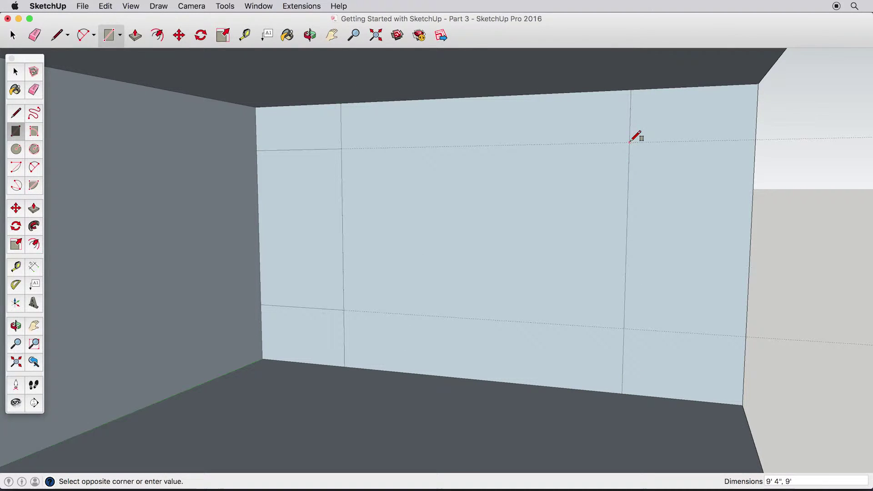
{"action": "left_click", "coordinate": [746, 337]}
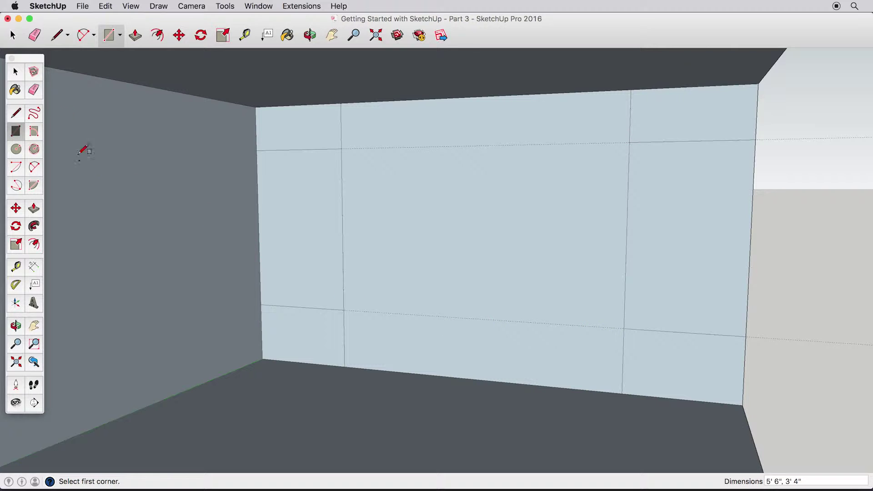
- Erase the two horizontal guides on the back wall and delete all remaining guides in the model
{"action": "left_click", "coordinate": [31, 92]}
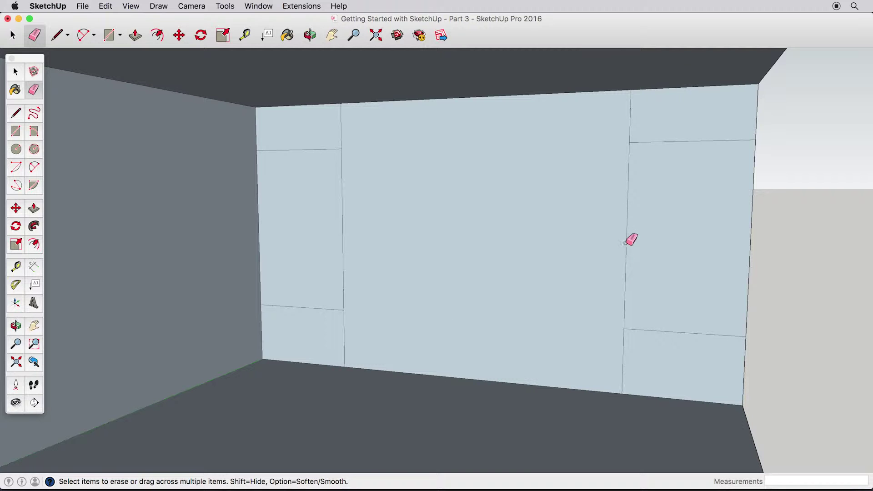
{"action": "mouse_move", "coordinate": [475, 235]}
{"action": "middle_mouse_down"}
{"action": "mouse_move", "coordinate": [507, 224]}
{"action": "mouse_move", "coordinate": [445, 235]}
{"action": "mouse_move", "coordinate": [484, 226]}
{"action": "mouse_move", "coordinate": [470, 235]}
{"action": "mouse_move", "coordinate": [418, 117]}
{"action": "middle_mouse_up"}
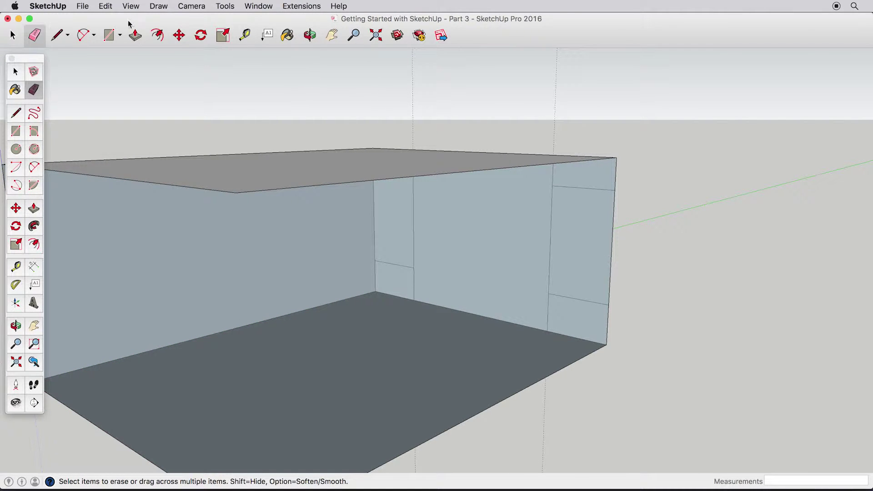
{"action": "left_click", "coordinate": [103, 6]}
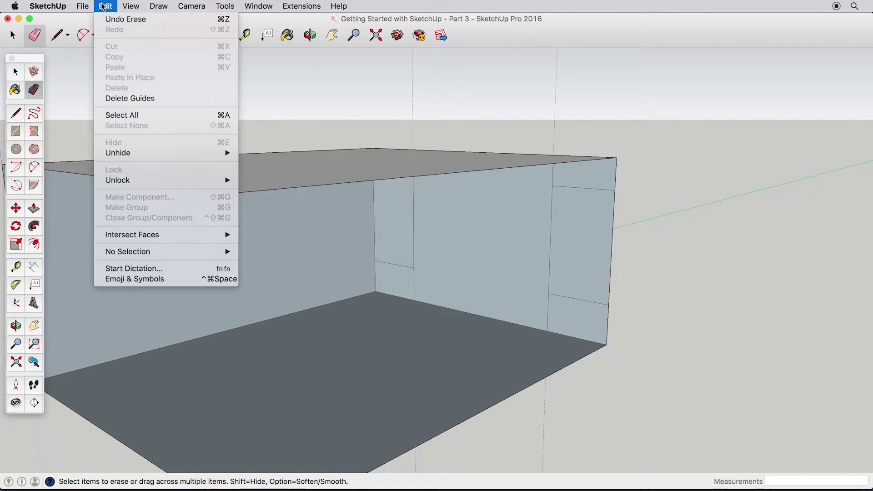
{"action": "left_click", "coordinate": [215, 99]}
- Push/Pull the back wall's full-height centre panel 2' out into the room
{"action": "mouse_move", "coordinate": [440, 269]}
{"action": "middle_mouse_down"}
{"action": "mouse_move", "coordinate": [488, 233]}
{"action": "mouse_move", "coordinate": [527, 239]}
{"action": "middle_mouse_up"}
{"action": "scroll", "coordinate": [485, 239], "scroll_direction": "up", "scroll_amount": 5}
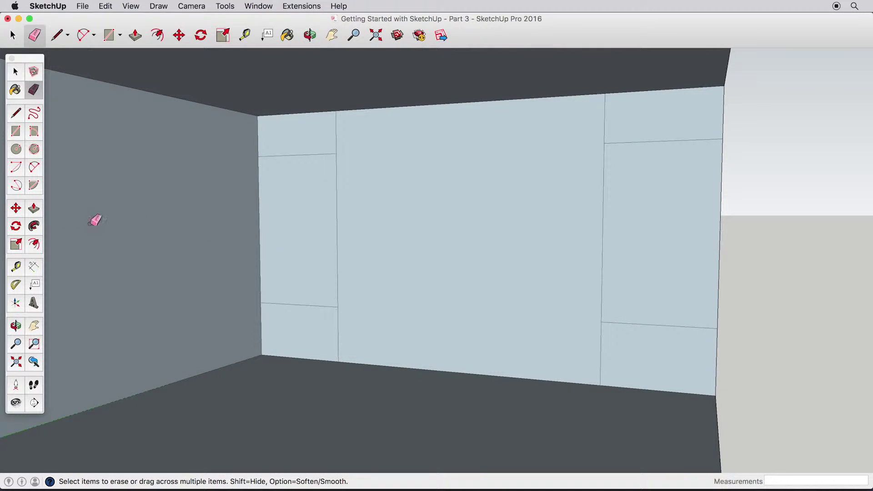
{"action": "left_click", "coordinate": [34, 209]}
{"action": "left_click", "coordinate": [531, 250]}
{"action": "type", "text": "2"}
{"action": "type", "text": "2'"}
{"action": "key", "text": "Return"}
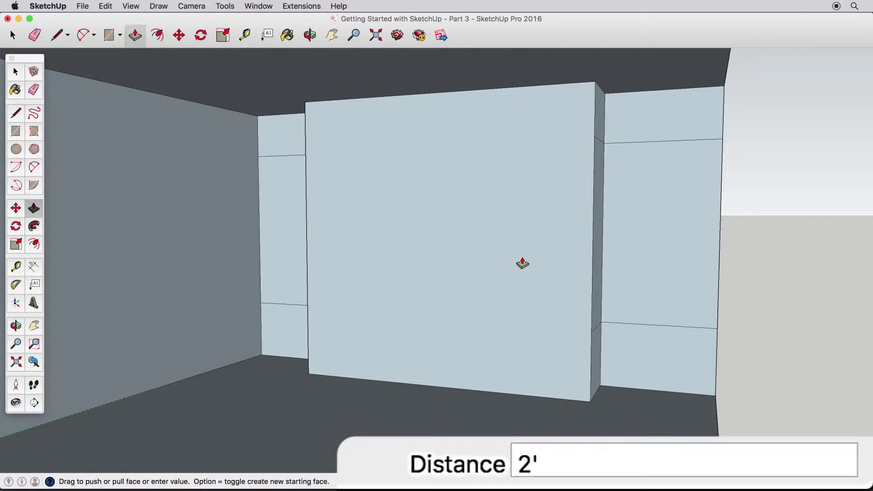
- Push/Pull the lower panel to the right of the projecting centre wall out 18"
{"action": "left_click", "coordinate": [649, 354]}
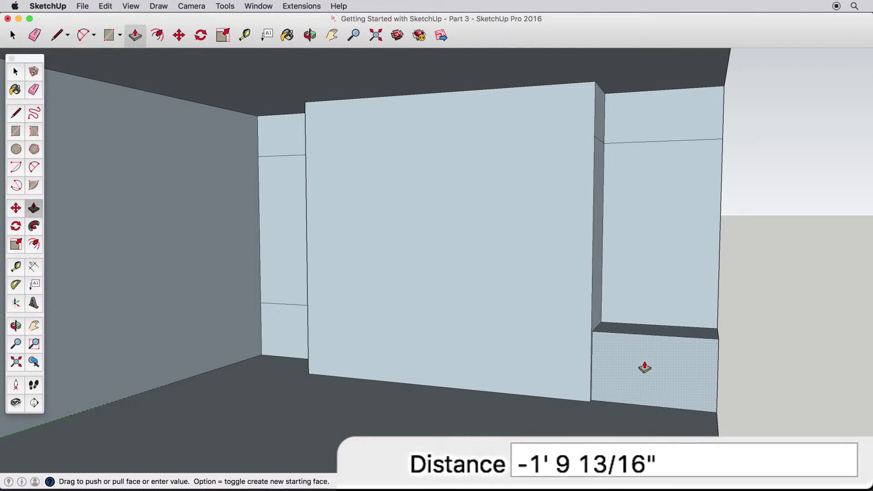
{"action": "type", "text": "1"}
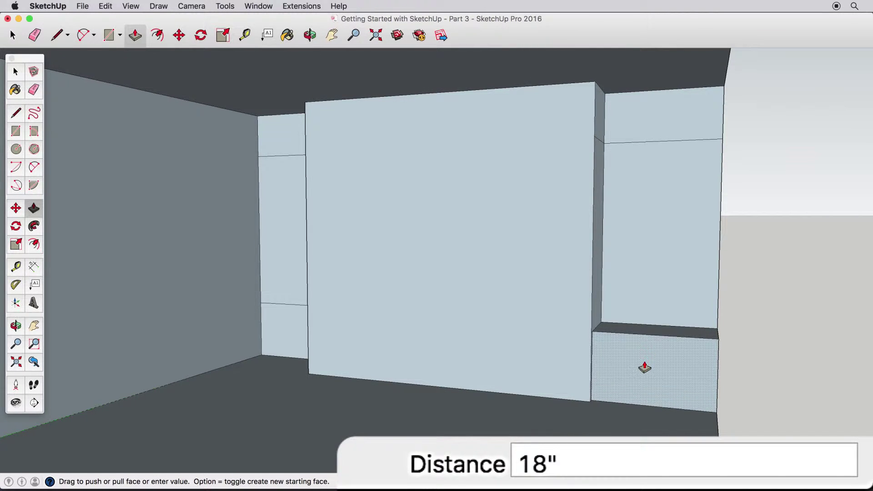
{"action": "type", "text": "8"}
{"action": "key", "text": "Return"}
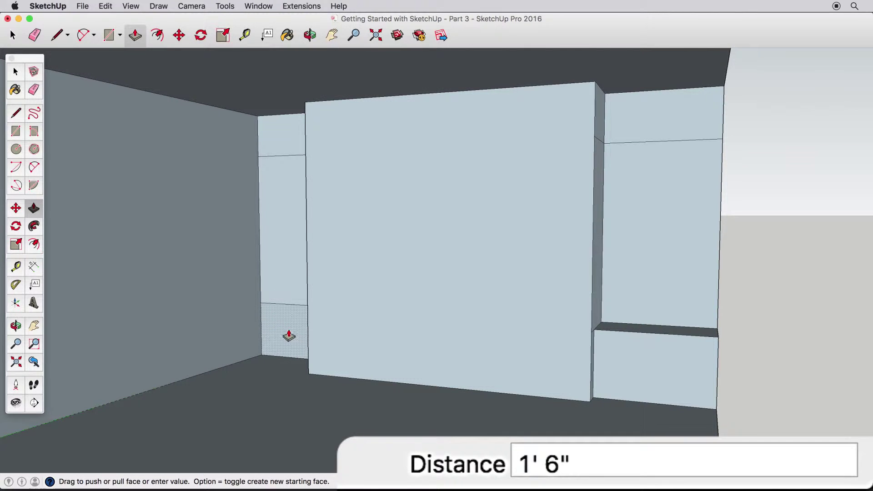
- Push/Pull the lower panel to the left of the projecting centre wall out 18" to match the right lower built-in
{"action": "left_click", "coordinate": [291, 333]}
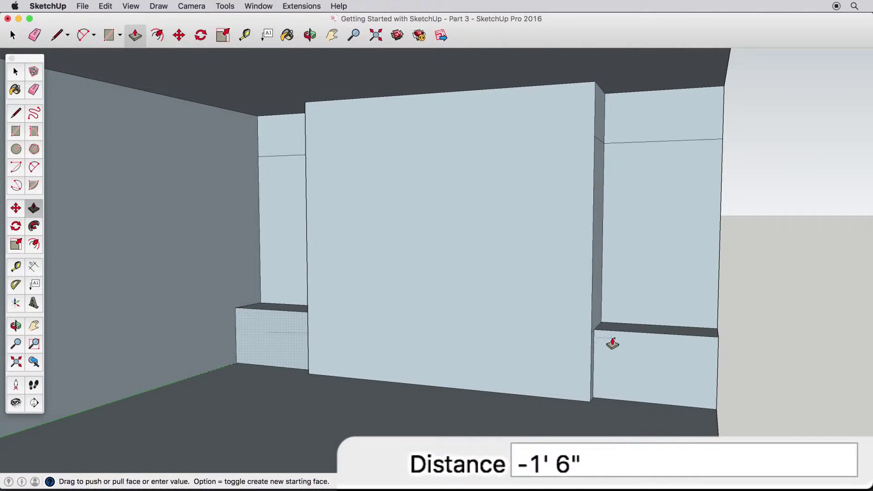
{"action": "left_click", "coordinate": [645, 368]}
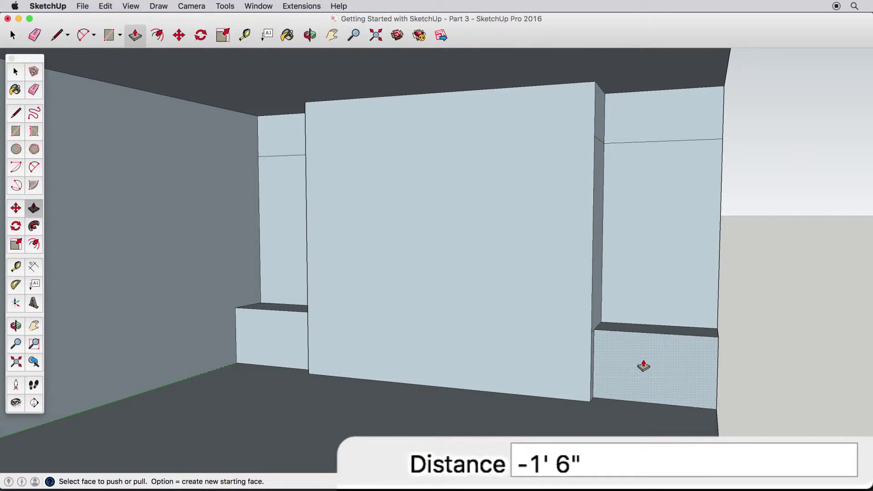
- Push/Pull the upper panel to the right of the projecting centre wall out 12"
{"action": "middle_click_drag", "start_coordinate": [644, 187], "coordinate": [566, 191]}
{"action": "left_click", "coordinate": [663, 129]}
{"action": "type", "text": "12\""}
{"action": "key", "text": "Return"}
- Push/Pull the upper panel to the left of the projecting centre wall out to match the right upper built-in's depth
{"action": "middle_click_drag", "start_coordinate": [424, 140], "coordinate": [523, 154]}
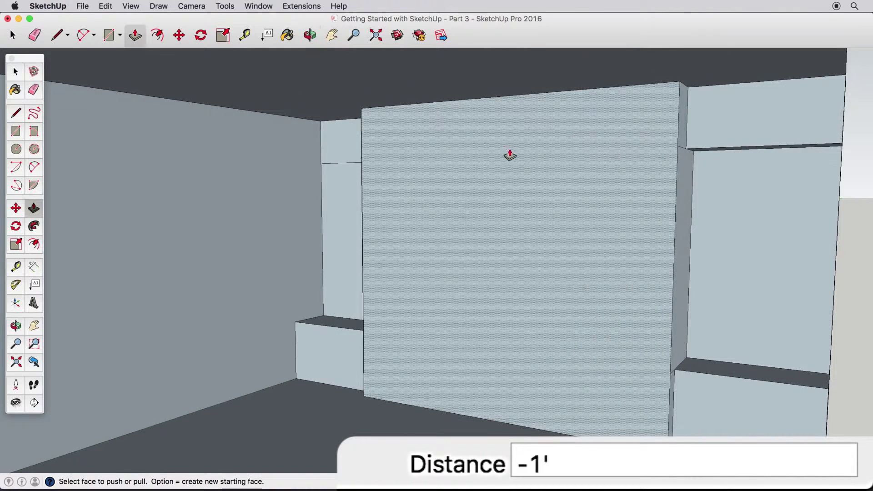
{"action": "left_click", "coordinate": [329, 145]}
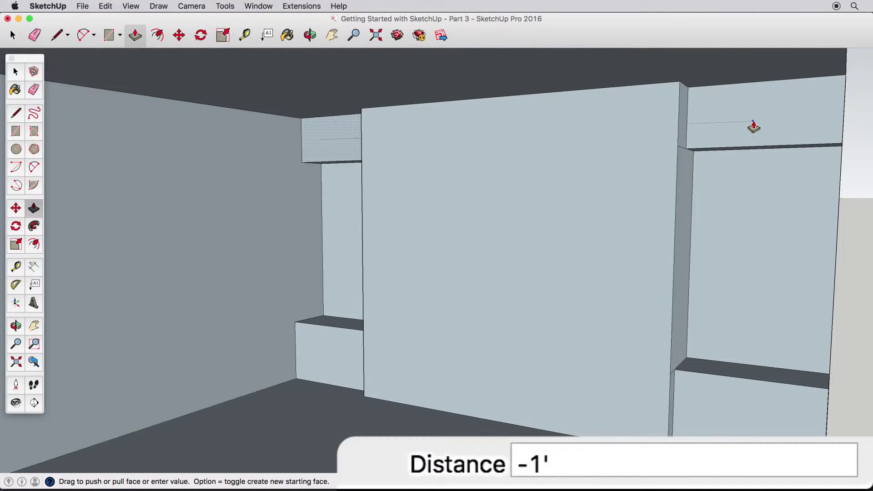
{"action": "key", "text": "Escape"}
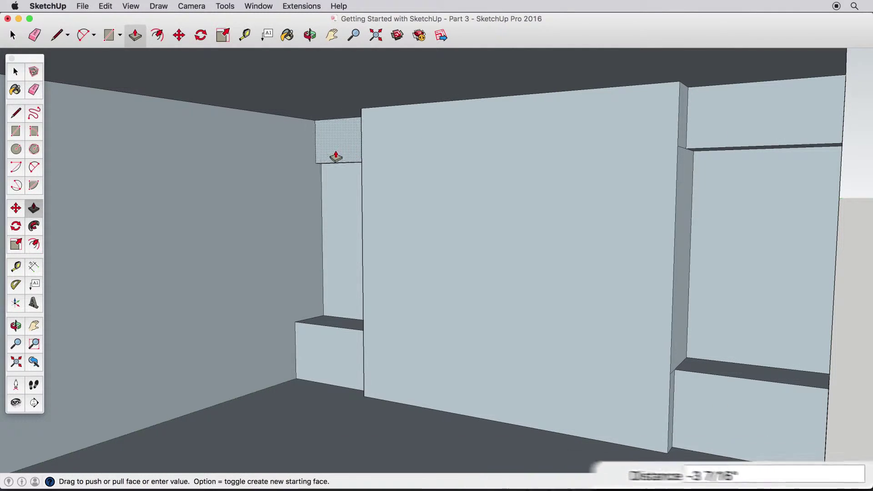
{"action": "left_click", "coordinate": [744, 123]}
- Erase the leftover horizontal edges on the right side face of the projecting centre wall
{"action": "middle_click_drag", "start_coordinate": [657, 258], "coordinate": [444, 195]}
{"action": "key", "text": "space"}
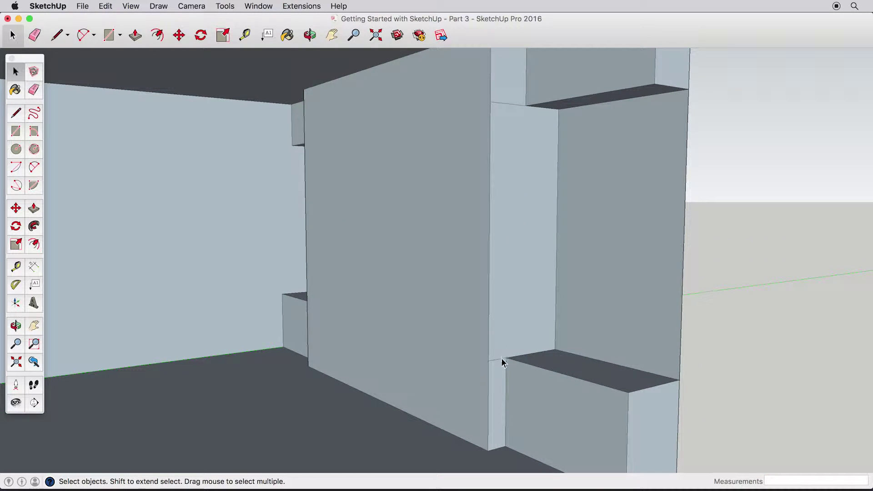
{"action": "left_click", "coordinate": [34, 90]}
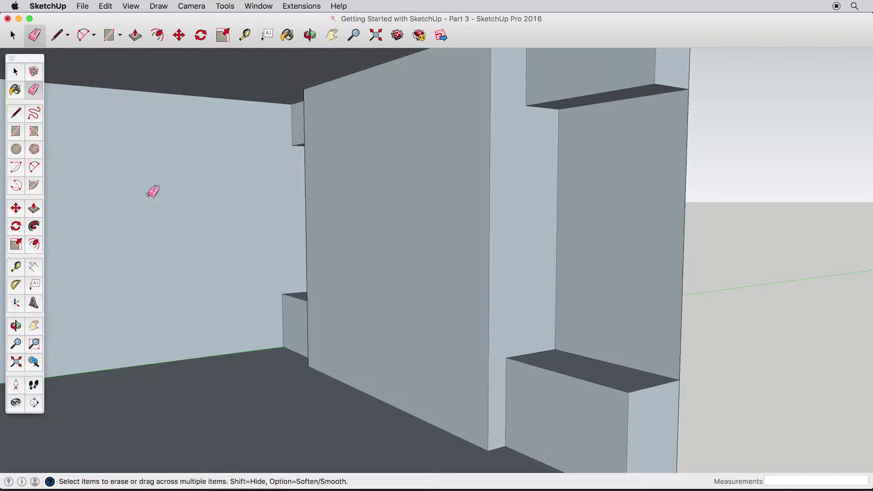
{"action": "left_click", "coordinate": [15, 72]}
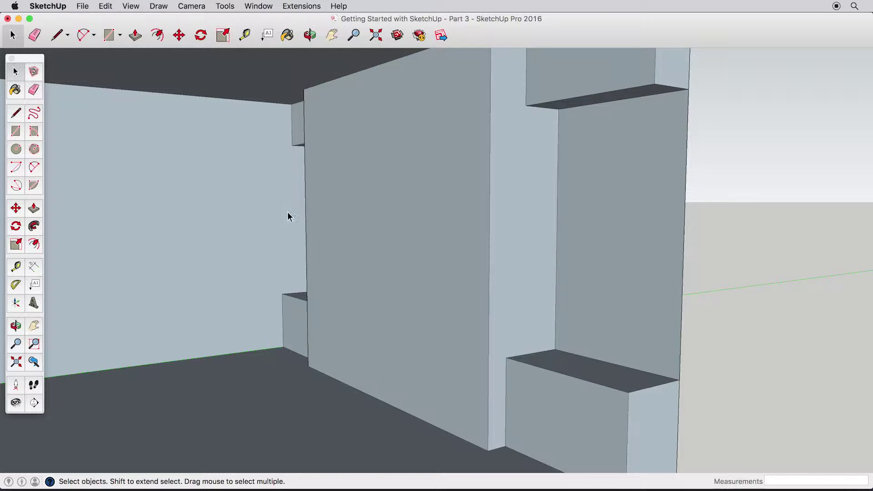
- Examine the left built-ins beside the projecting centre wall up close, and view the whole room from outside
{"action": "scroll", "coordinate": [504, 372], "scroll_direction": "down", "scroll_amount": 2}
{"action": "scroll", "coordinate": [503, 370], "scroll_direction": "up", "scroll_amount": 5}
{"action": "scroll", "coordinate": [501, 367], "scroll_direction": "down", "scroll_amount": 3}
{"action": "middle_click_drag", "start_coordinate": [501, 356], "coordinate": [495, 363]}
{"action": "middle_click_drag", "start_coordinate": [372, 263], "coordinate": [128, 279]}
{"action": "mouse_move", "coordinate": [377, 141]}
{"action": "middle_mouse_down", "text": "shift"}
{"action": "mouse_move", "coordinate": [385, 136]}
{"action": "mouse_move", "coordinate": [380, 142]}
{"action": "mouse_move", "coordinate": [377, 117]}
{"action": "mouse_move", "coordinate": [383, 138]}
{"action": "middle_mouse_up", "text": "shift"}
{"action": "middle_click_drag", "start_coordinate": [318, 160], "coordinate": [261, 188], "text": "shift"}
{"action": "middle_click_drag", "start_coordinate": [291, 241], "coordinate": [193, 270], "text": "shift"}
{"action": "mouse_move", "coordinate": [347, 264]}
{"action": "middle_mouse_down"}
{"action": "mouse_move", "coordinate": [336, 257]}
{"action": "mouse_move", "coordinate": [341, 266]}
{"action": "mouse_move", "coordinate": [366, 258]}
{"action": "mouse_move", "coordinate": [288, 267]}
{"action": "middle_mouse_up"}
{"action": "scroll", "coordinate": [342, 265], "scroll_direction": "up", "scroll_amount": 5}
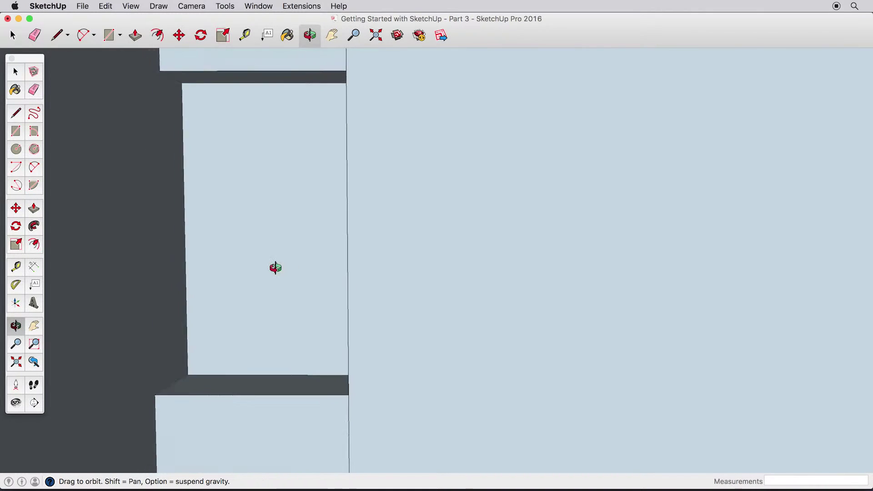
{"action": "scroll", "coordinate": [236, 275], "scroll_direction": "down", "scroll_amount": 8}
{"action": "middle_click_drag", "start_coordinate": [236, 275], "coordinate": [312, 242]}
{"action": "scroll", "coordinate": [376, 244], "scroll_direction": "down", "scroll_amount": 5}
{"action": "middle_click_drag", "start_coordinate": [376, 244], "coordinate": [431, 246], "text": "shift"}
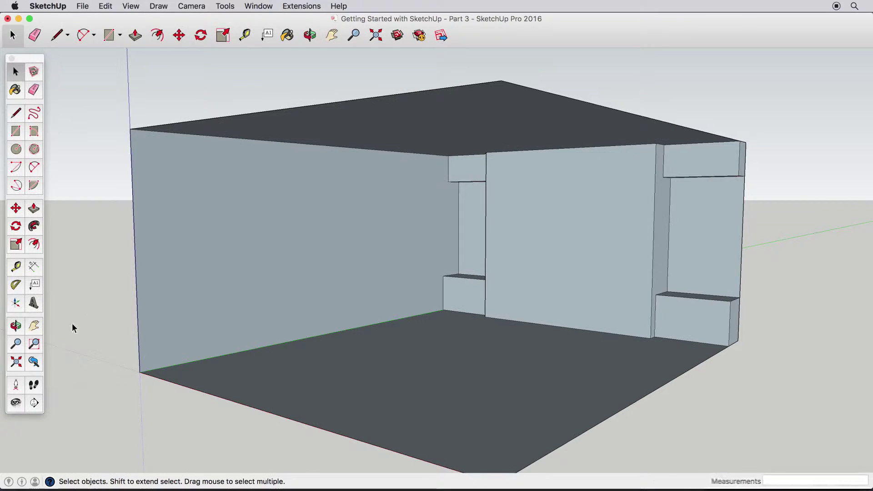
- Set the camera's field of view to 50 degrees
{"action": "key", "text": "z"}
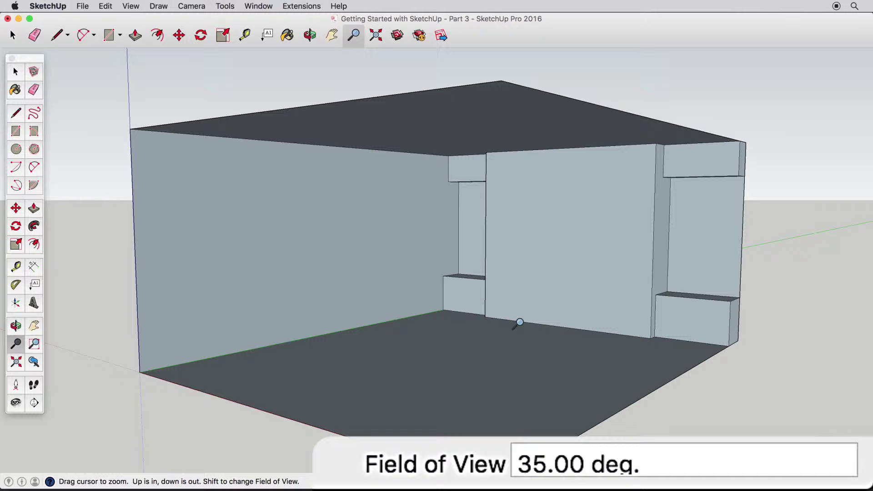
{"action": "type", "text": "50"}
{"action": "key", "text": "Return"}
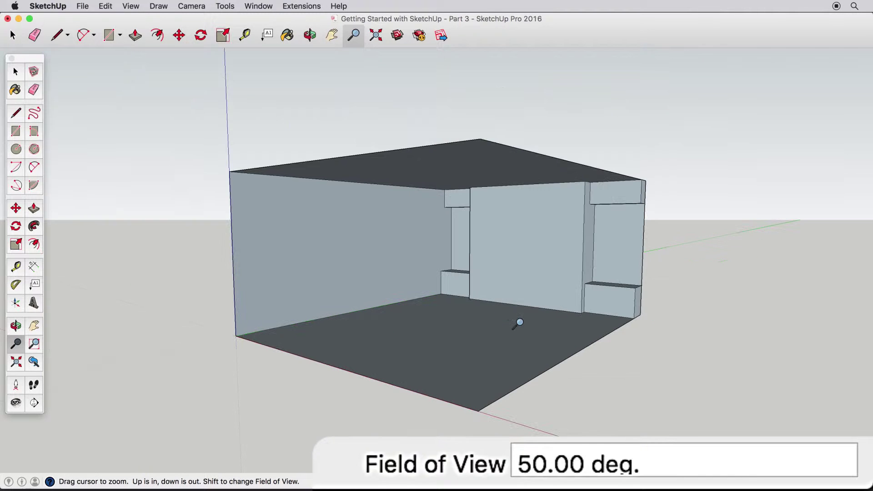
{"action": "scroll", "coordinate": [445, 258], "scroll_direction": "up", "scroll_amount": 6}
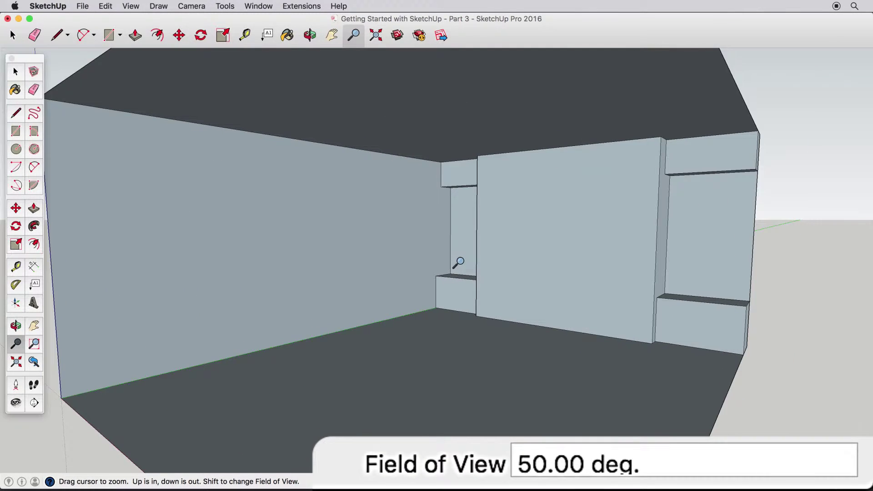
{"action": "key", "text": "o"}
{"action": "scroll", "coordinate": [430, 254], "scroll_direction": "up", "scroll_amount": 2}
{"action": "key", "text": "z"}
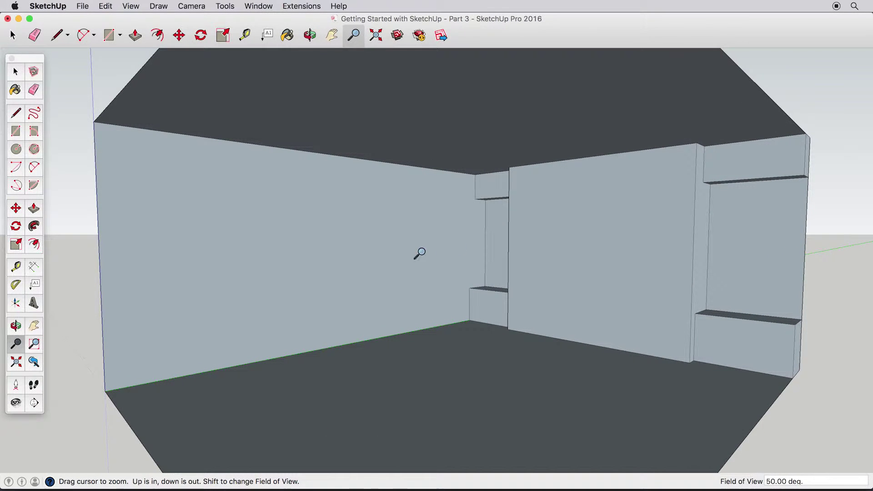
- Erase the leftover horizontal edges on the left side face of the projecting centre wall
{"action": "left_click", "coordinate": [34, 91]}
{"action": "mouse_move", "coordinate": [498, 232]}
{"action": "middle_mouse_down"}
{"action": "mouse_move", "coordinate": [532, 247]}
{"action": "mouse_move", "coordinate": [502, 250]}
{"action": "mouse_move", "coordinate": [649, 252]}
{"action": "mouse_move", "coordinate": [611, 276]}
{"action": "middle_mouse_up"}
{"action": "scroll", "coordinate": [503, 250], "scroll_direction": "up", "scroll_amount": 8}
{"action": "key", "text": "o"}
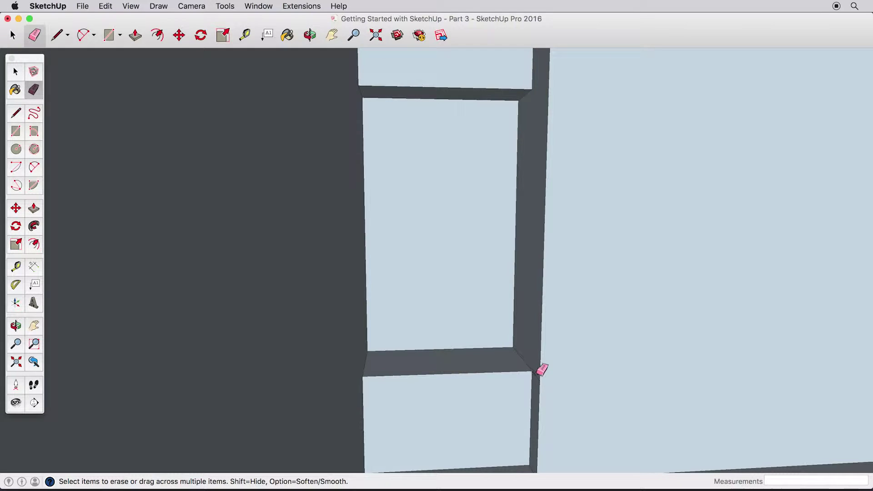
- Add two vertical guides on the left wall: one 5' from the back corner and another 30" beyond it
{"action": "mouse_move", "coordinate": [604, 344]}
{"action": "middle_mouse_down"}
{"action": "mouse_move", "coordinate": [519, 343]}
{"action": "mouse_move", "coordinate": [579, 326]}
{"action": "mouse_move", "coordinate": [550, 254]}
{"action": "mouse_move", "coordinate": [508, 251]}
{"action": "mouse_move", "coordinate": [594, 246]}
{"action": "mouse_move", "coordinate": [534, 255]}
{"action": "mouse_move", "coordinate": [572, 267]}
{"action": "mouse_move", "coordinate": [552, 266]}
{"action": "mouse_move", "coordinate": [558, 269]}
{"action": "middle_mouse_up"}
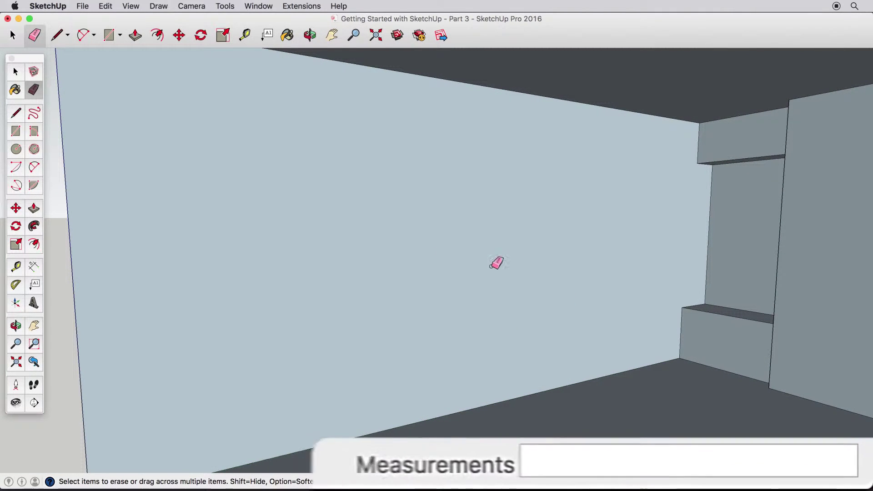
{"action": "left_click", "coordinate": [16, 266]}
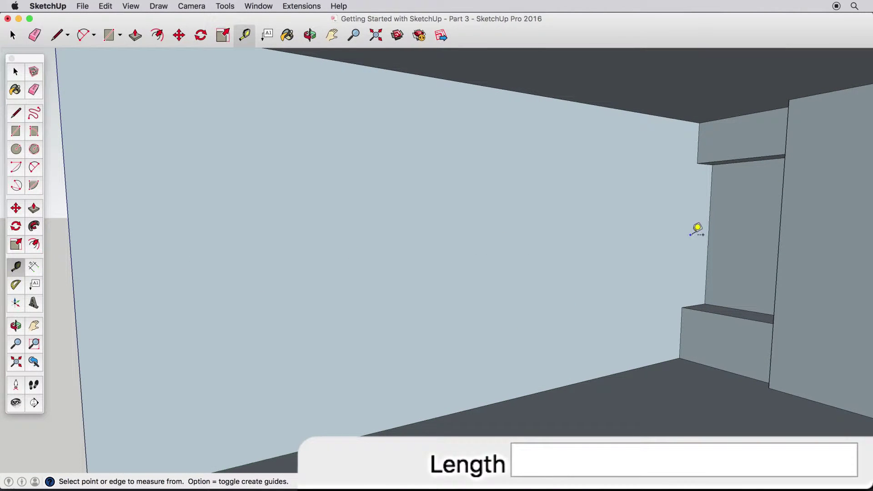
{"action": "left_click", "coordinate": [714, 227]}
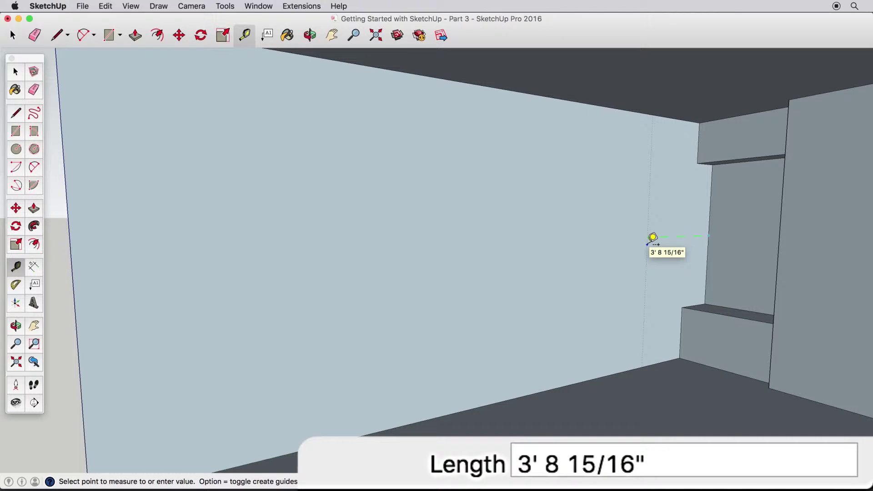
{"action": "type", "text": "5'"}
{"action": "key", "text": "Return"}
{"action": "middle_click_drag", "start_coordinate": [641, 245], "coordinate": [607, 246]}
{"action": "left_click", "coordinate": [599, 252]}
{"action": "type", "text": "30\""}
{"action": "key", "text": "Return"}
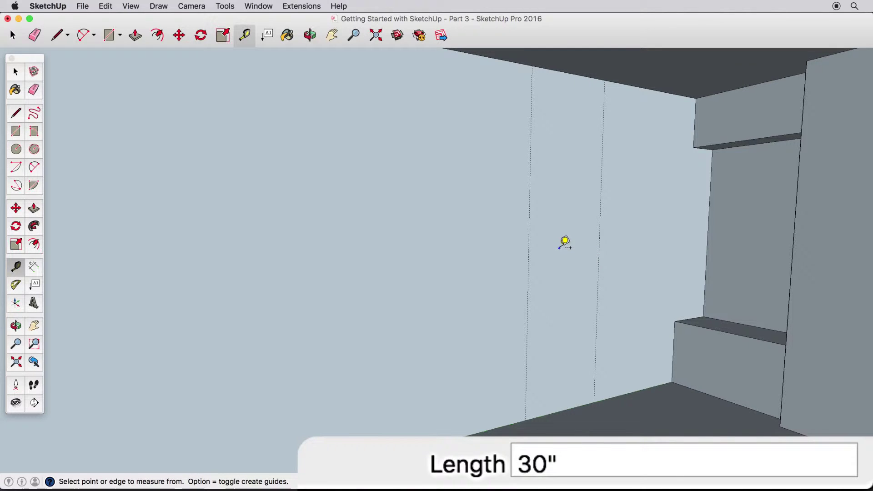
- Add horizontal guides on the left wall, level with the lower built-in's top, 2' up, and the upper built-in's underside, 1' 6" down
{"action": "left_click", "coordinate": [489, 428]}
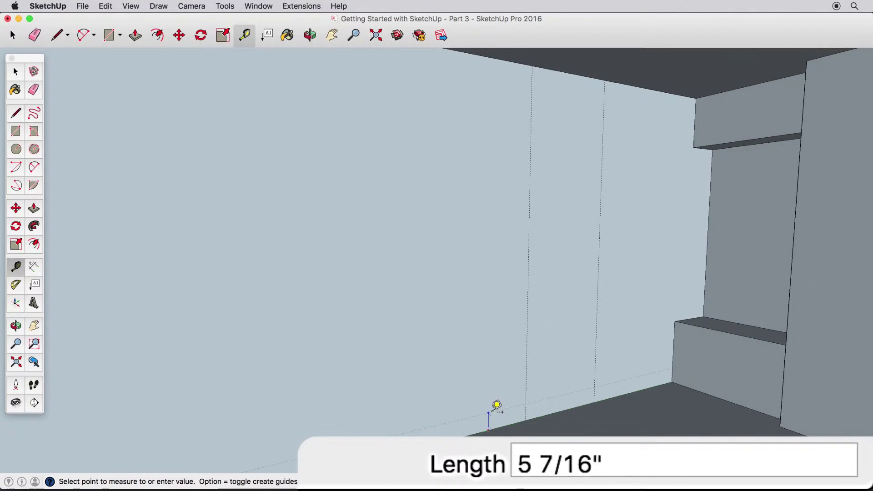
{"action": "left_click", "coordinate": [676, 322]}
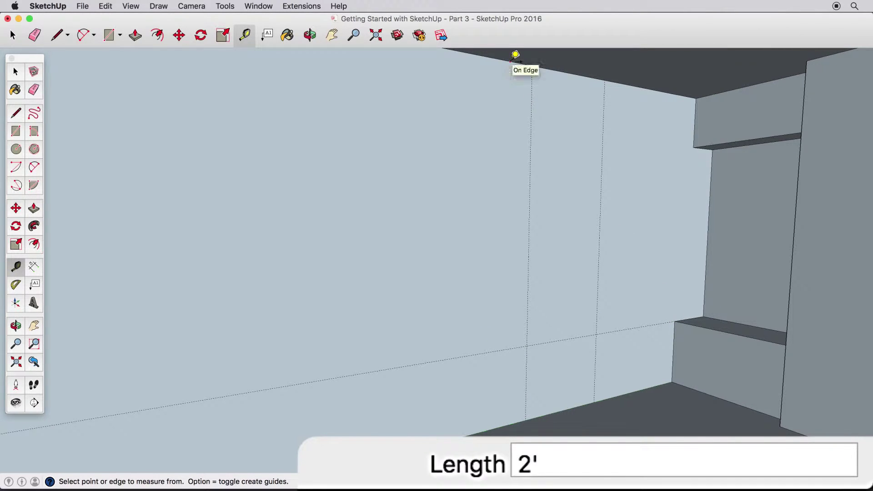
{"action": "left_click", "coordinate": [510, 61]}
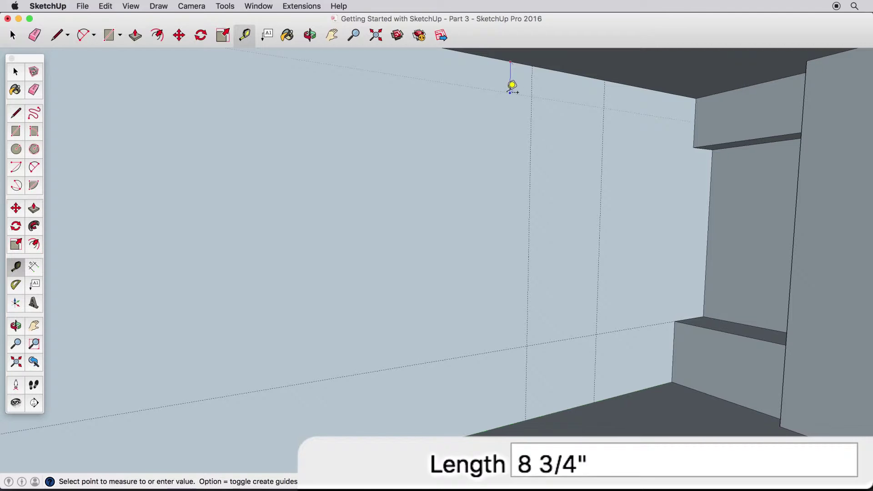
{"action": "left_click", "coordinate": [700, 140]}
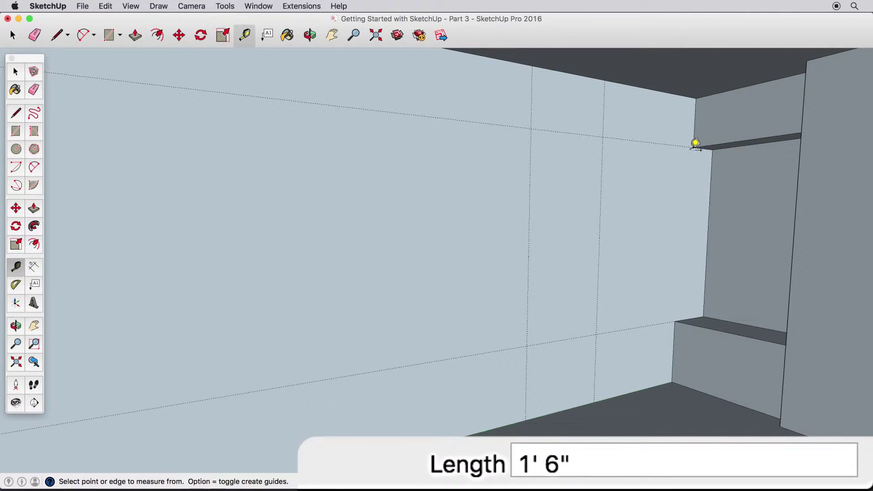
- Draw a window rectangle on the left wall between the two vertical and two horizontal guides
{"action": "left_click", "coordinate": [15, 131]}
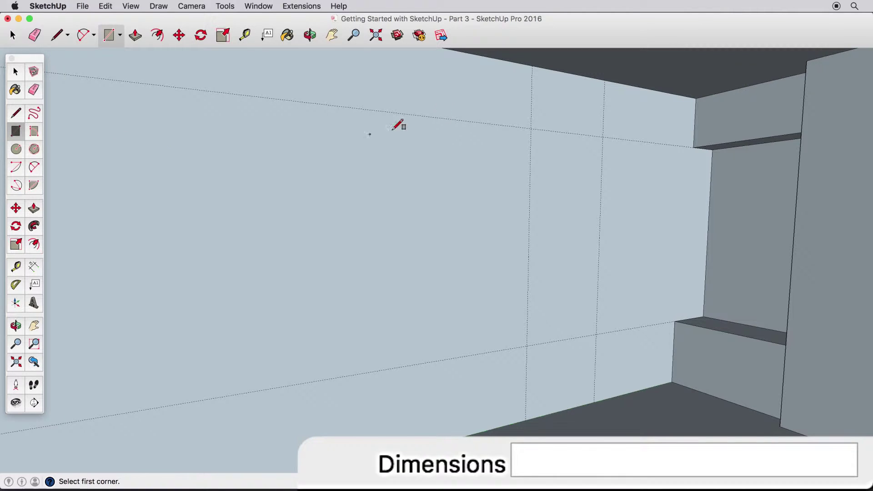
{"action": "left_click", "coordinate": [531, 128]}
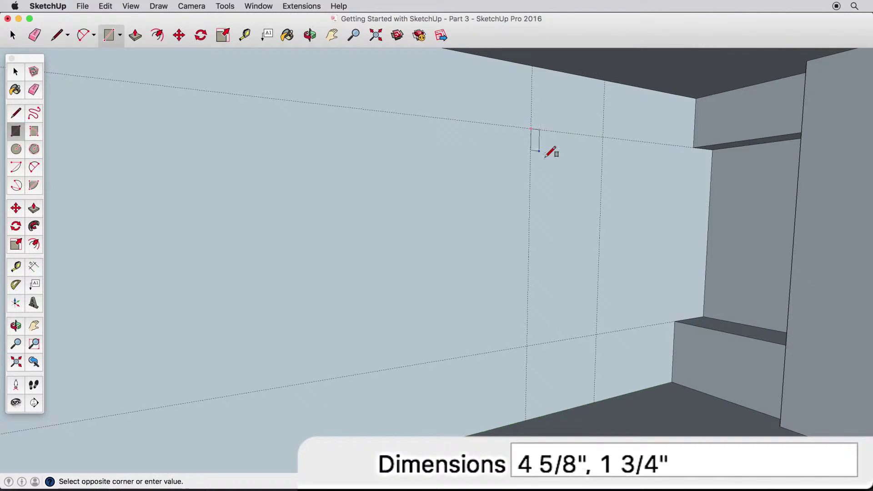
{"action": "left_click", "coordinate": [597, 335]}
{"action": "mouse_move", "coordinate": [597, 332]}
{"action": "middle_mouse_down"}
{"action": "mouse_move", "coordinate": [571, 322]}
{"action": "mouse_move", "coordinate": [589, 318]}
{"action": "middle_mouse_up"}
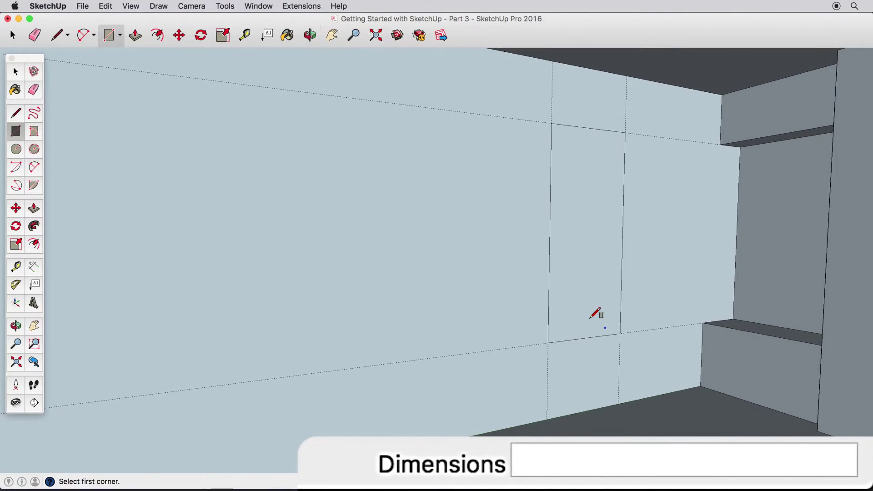
- Add a vertical guide on the left wall 18" from the window rectangle's edge farther from the back corner
{"action": "left_click", "coordinate": [16, 267]}
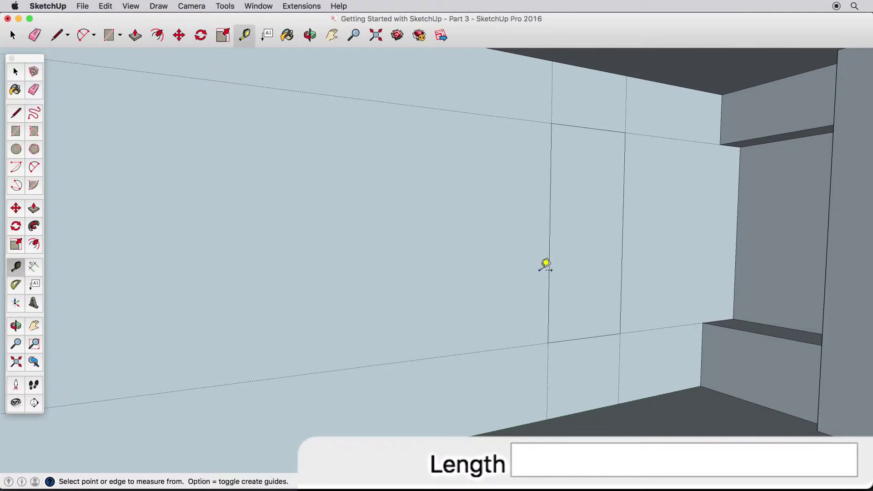
{"action": "left_click", "coordinate": [549, 274]}
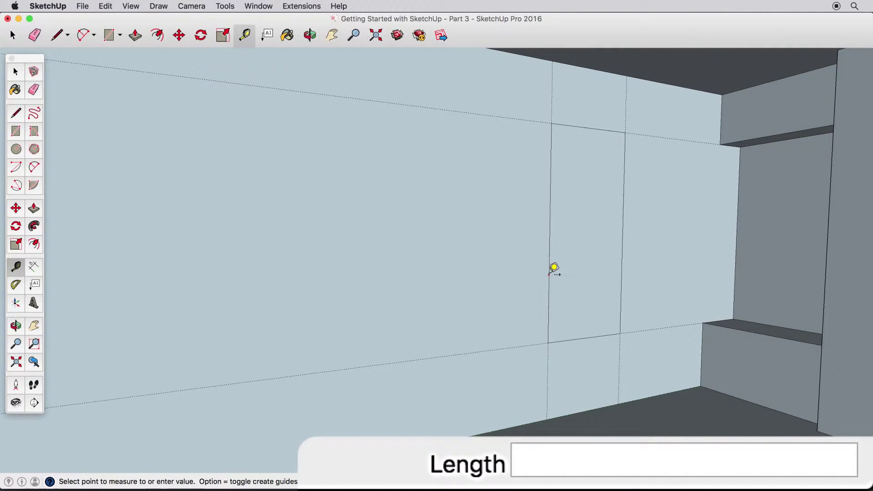
{"action": "type", "text": "18"}
{"action": "key", "text": "Return"}
{"action": "mouse_move", "coordinate": [523, 269]}
{"action": "middle_mouse_down"}
{"action": "mouse_move", "coordinate": [533, 269]}
{"action": "mouse_move", "coordinate": [520, 268]}
{"action": "middle_mouse_up"}
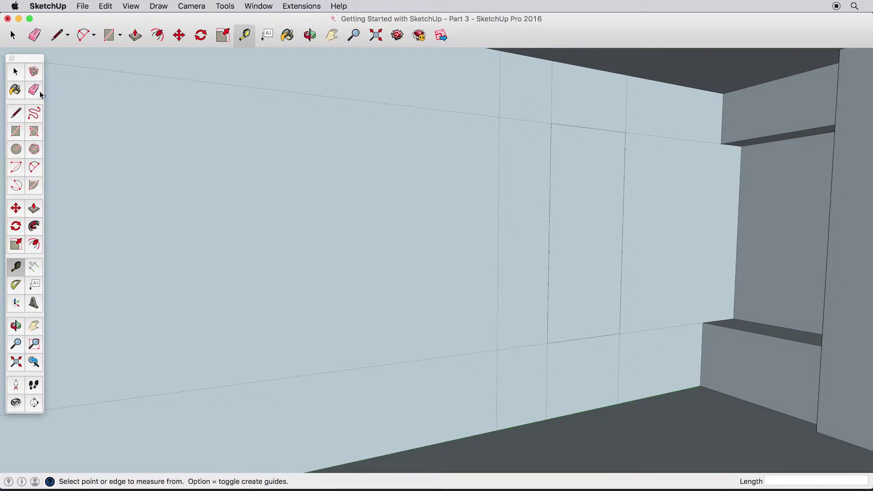
- Copy the window rectangle 4' along the left wall, aligning its lower corner with the 18" spacing guide
{"action": "left_click", "coordinate": [15, 72]}
{"action": "left_click", "coordinate": [575, 216]}
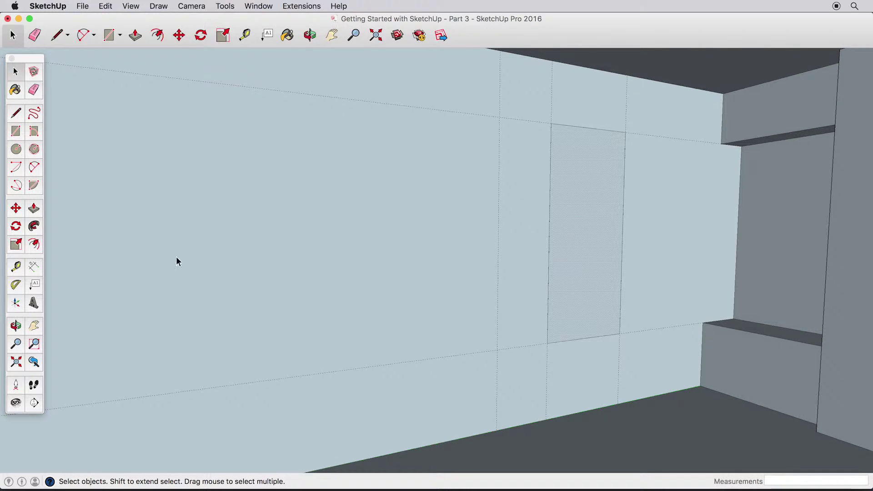
{"action": "left_click", "coordinate": [15, 208]}
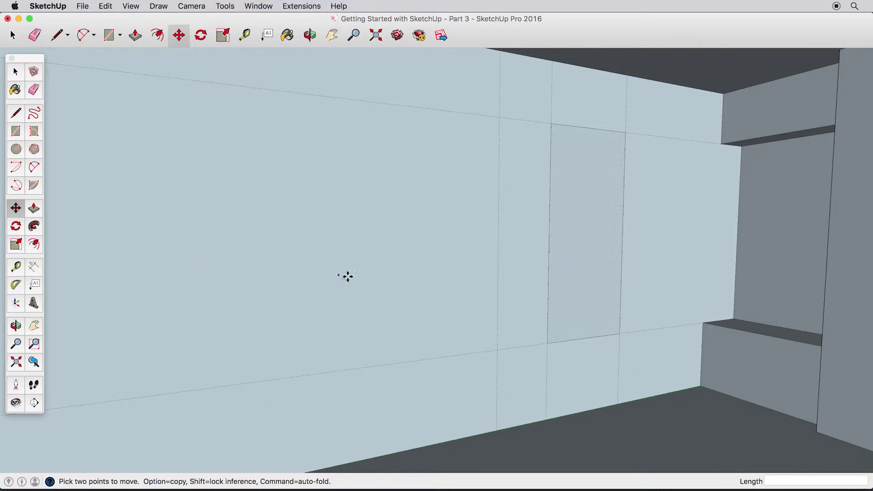
{"action": "middle_click_drag", "start_coordinate": [534, 332], "coordinate": [520, 328]}
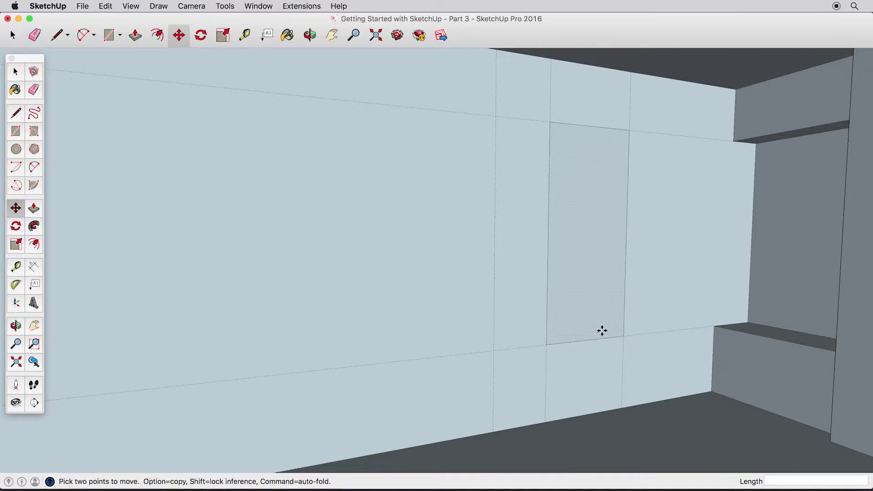
{"action": "left_click", "coordinate": [622, 337]}
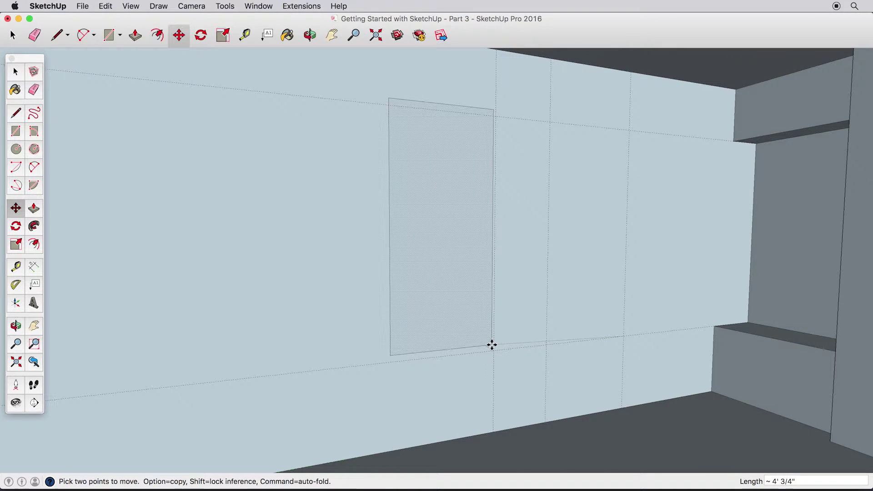
{"action": "key", "text": "alt"}
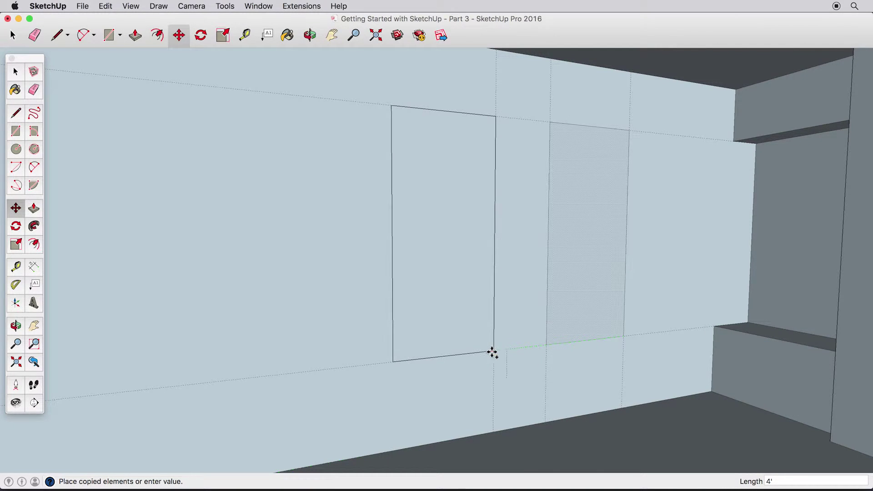
{"action": "left_click", "coordinate": [494, 353]}
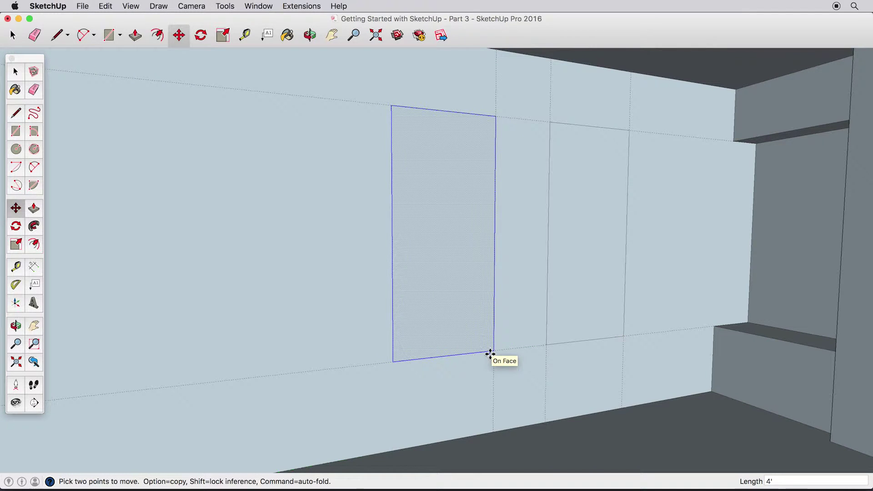
- Add a vertical guide on the left wall 18" from the copied window's edge farther from the back corner
{"action": "left_click", "coordinate": [15, 268]}
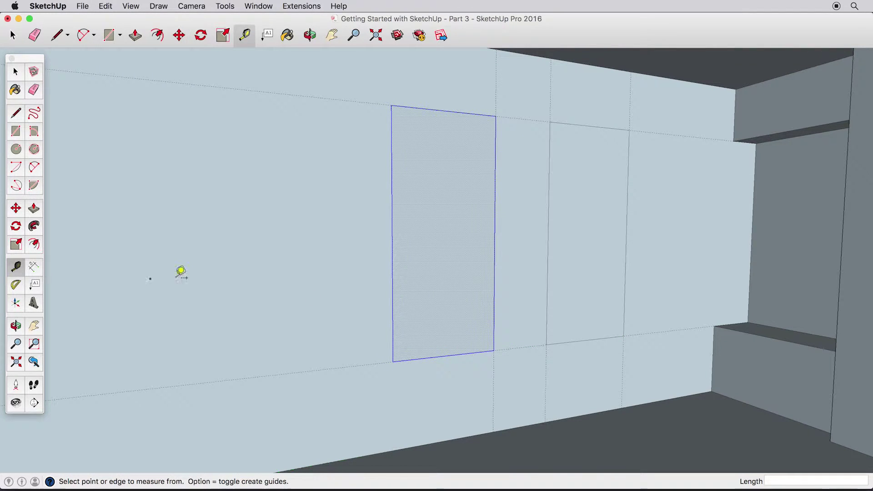
{"action": "left_click", "coordinate": [393, 263]}
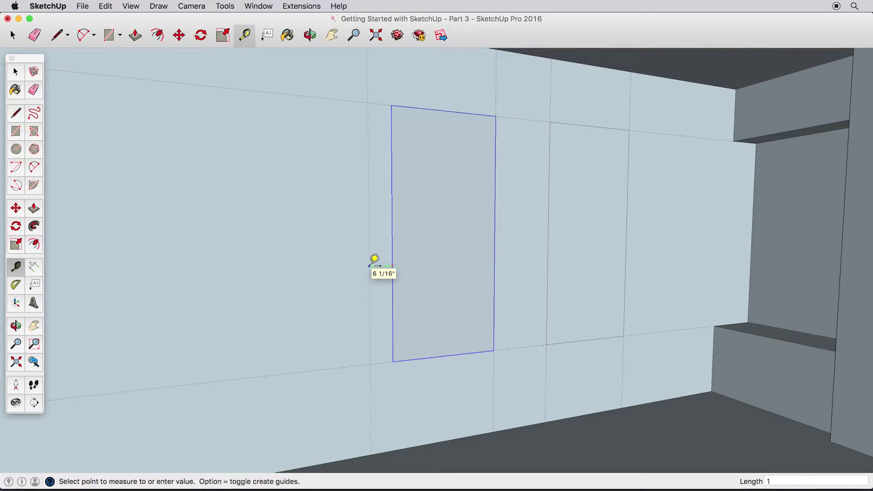
{"action": "type", "text": "18"}
{"action": "key", "text": "Return"}
- Copy the second window rectangle 4' along the left wall, aligning its lower corner with the new 18" spacing guide
{"action": "left_click", "coordinate": [15, 71]}
{"action": "left_click", "coordinate": [439, 248]}
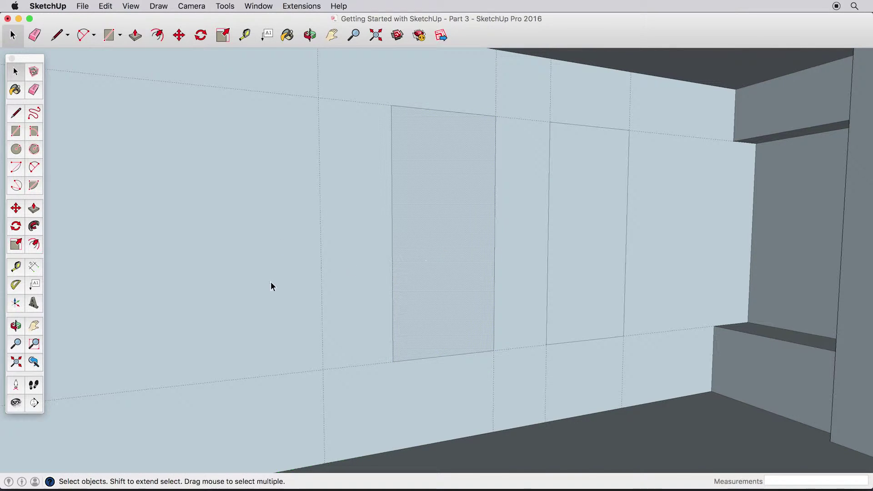
{"action": "left_click", "coordinate": [16, 210]}
{"action": "middle_click_drag", "start_coordinate": [471, 350], "coordinate": [537, 364]}
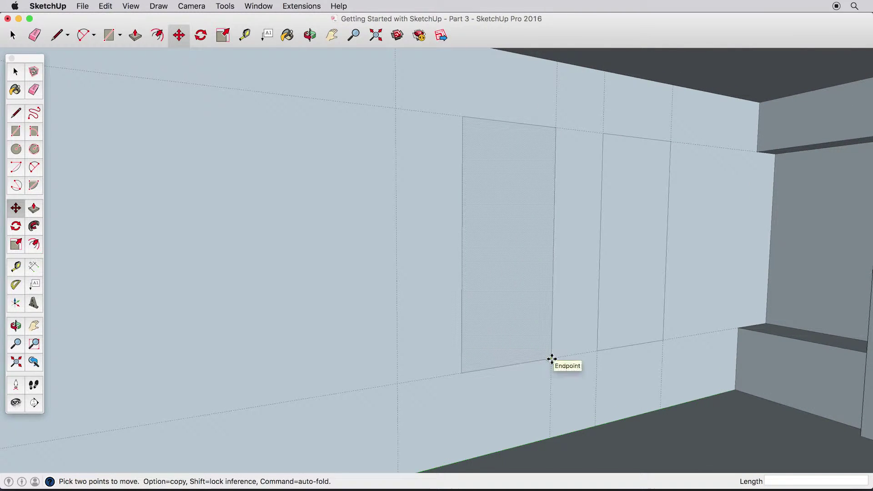
{"action": "left_click", "coordinate": [551, 359]}
{"action": "key", "text": "alt"}
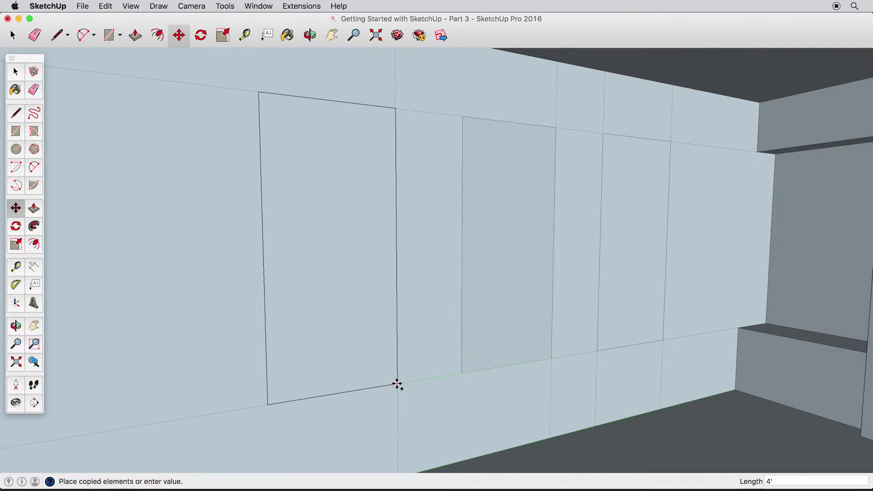
{"action": "left_click", "coordinate": [397, 385]}
- Delete all guides from the model
{"action": "scroll", "coordinate": [398, 384], "scroll_direction": "down", "scroll_amount": 3}
{"action": "middle_click_drag", "start_coordinate": [397, 380], "coordinate": [393, 366]}
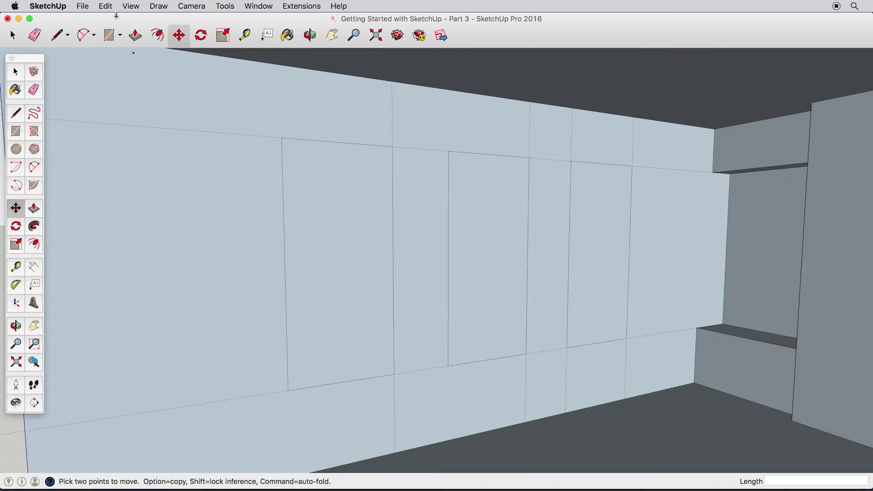
{"action": "left_click", "coordinate": [106, 7]}
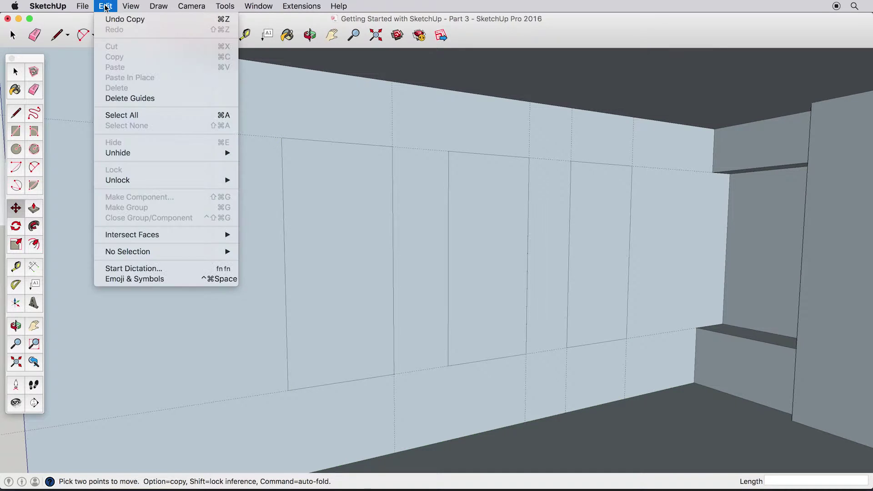
{"action": "left_click", "coordinate": [168, 98]}
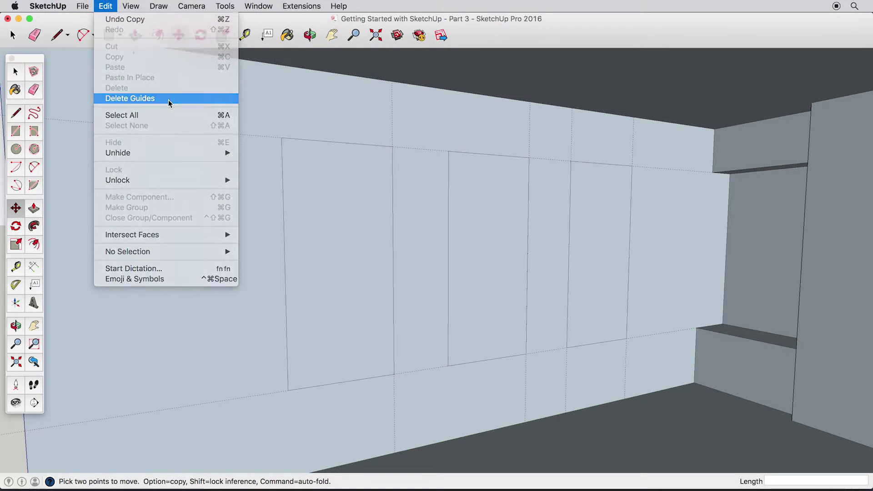
- Offset the outline of the window farthest from the back corner 3" inward
{"action": "middle_click_drag", "start_coordinate": [504, 287], "coordinate": [567, 296]}
{"action": "scroll", "coordinate": [515, 292], "scroll_direction": "up", "scroll_amount": 4}
{"action": "key", "text": "space"}
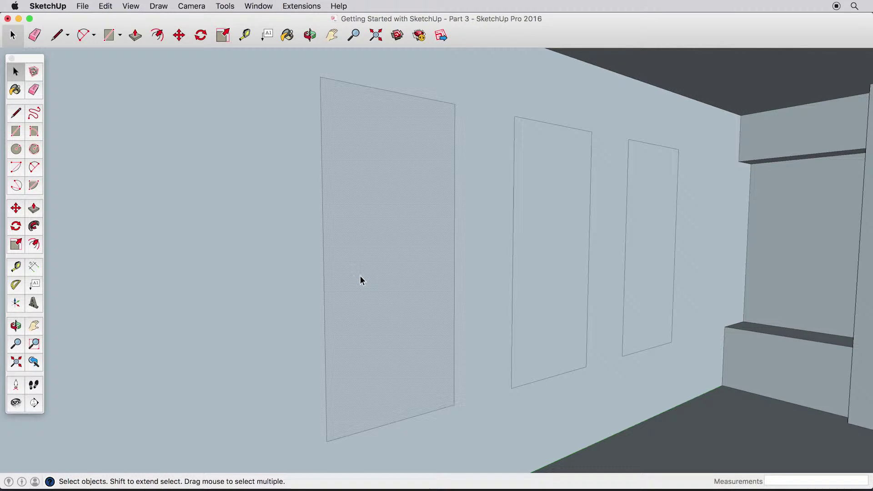
{"action": "left_click", "coordinate": [35, 246]}
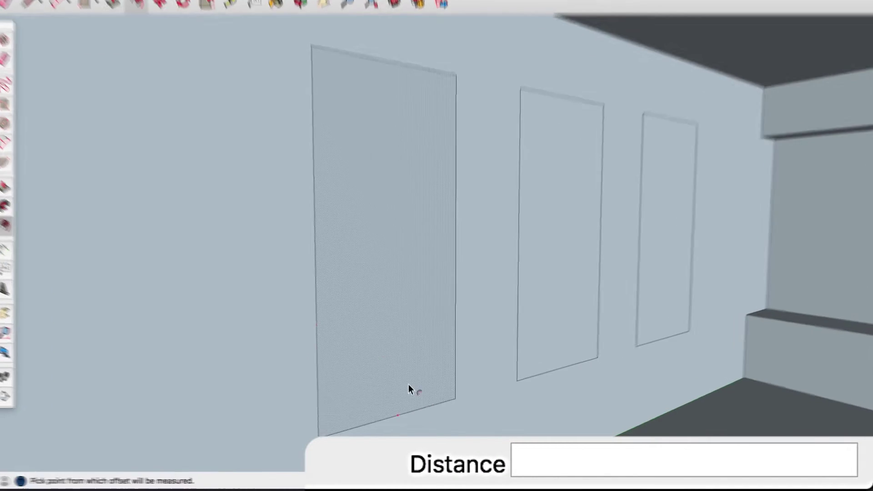
{"action": "left_click", "coordinate": [405, 417]}
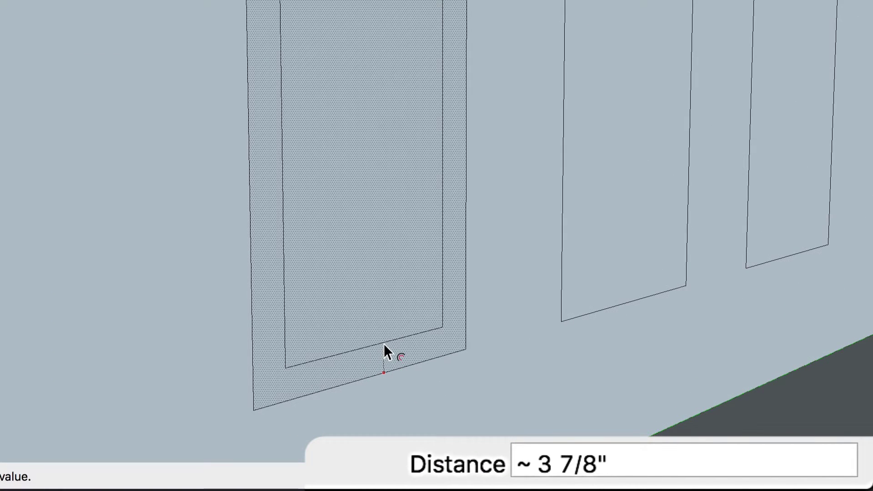
{"action": "type", "text": "3\""}
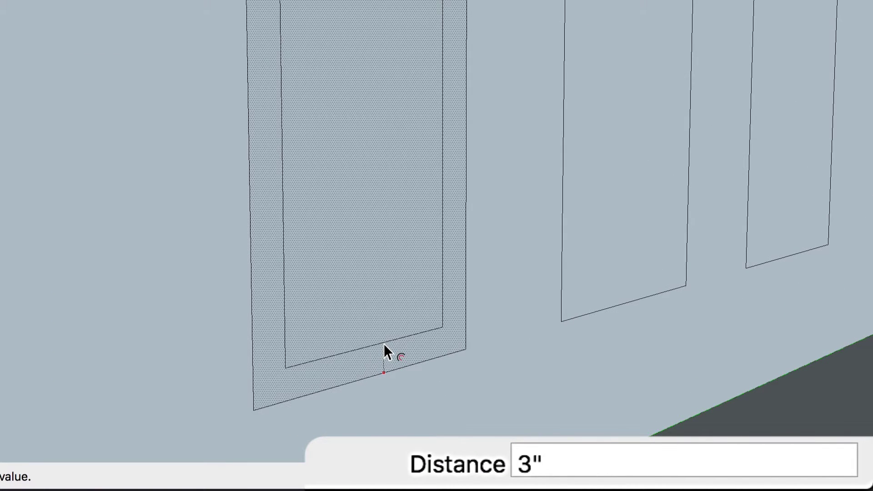
{"action": "key", "text": "Return"}
- Offset the window's inner rectangle another 1" inward to outline the sash
{"action": "left_click", "coordinate": [364, 355]}
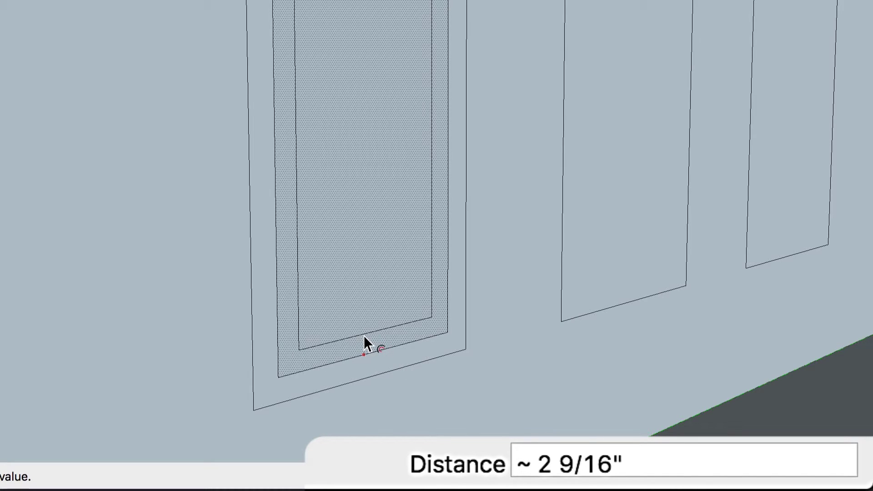
{"action": "type", "text": "1\""}
{"action": "key", "text": "Return"}
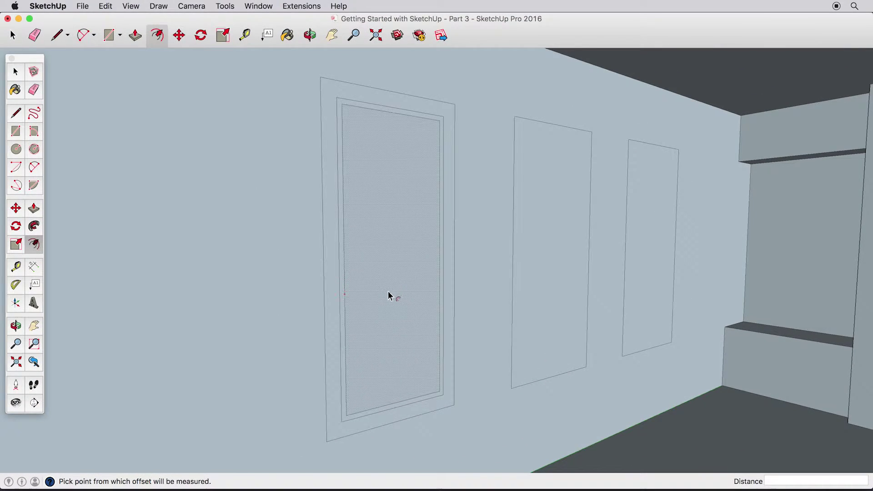
- Draw vertical and horizontal lines between the edge midpoints of the innermost rectangle, dividing it into four panes
{"action": "left_click", "coordinate": [16, 112]}
{"action": "left_click", "coordinate": [396, 112]}
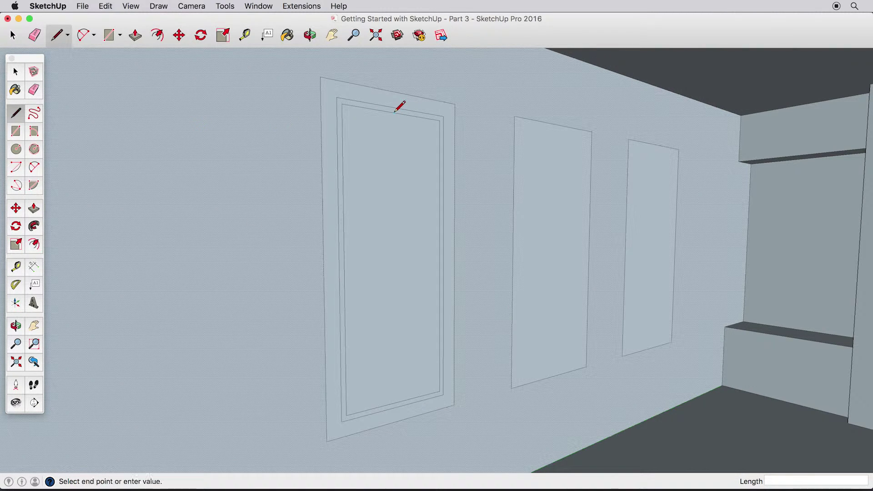
{"action": "left_click", "coordinate": [397, 402]}
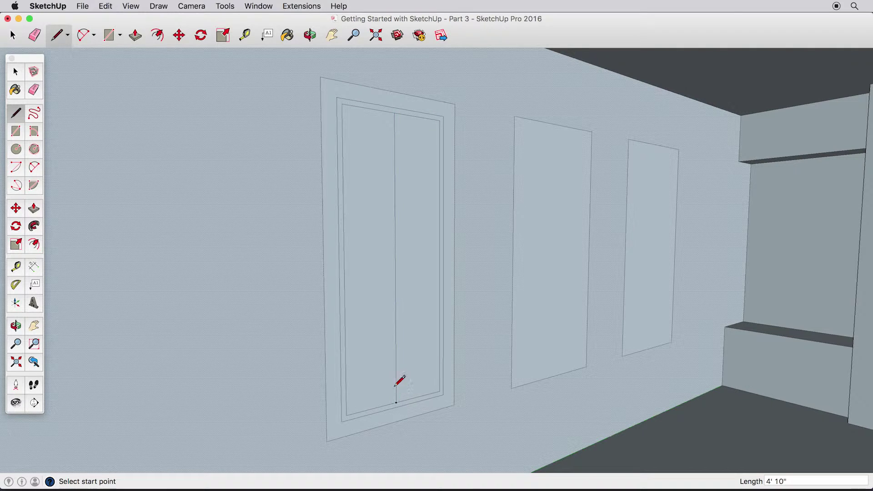
{"action": "left_click", "coordinate": [344, 264]}
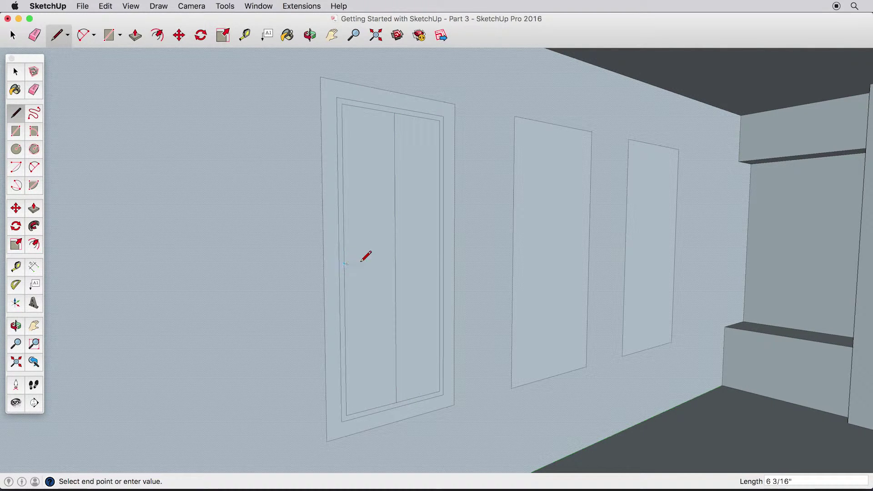
{"action": "left_click", "coordinate": [439, 259]}
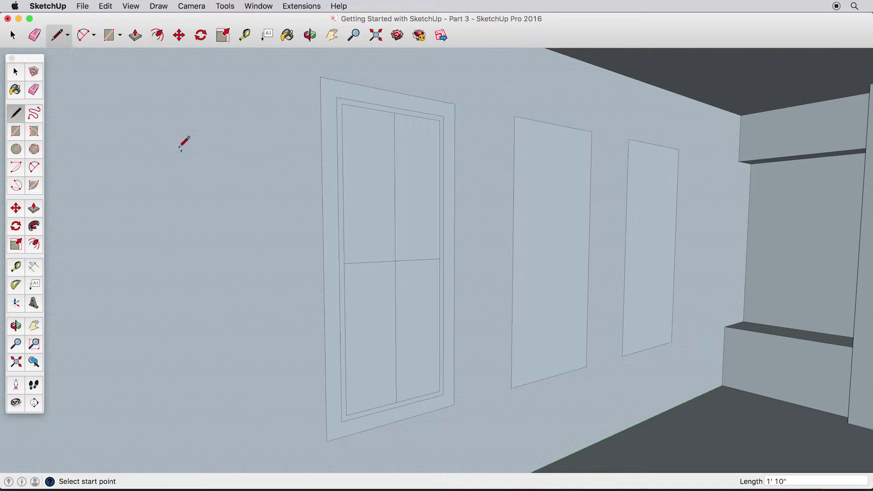
- Offset the outline of the upper pane nearer the back corner 1/2" inward
{"action": "left_click", "coordinate": [15, 71]}
{"action": "left_click", "coordinate": [427, 204]}
{"action": "left_click", "coordinate": [29, 246]}
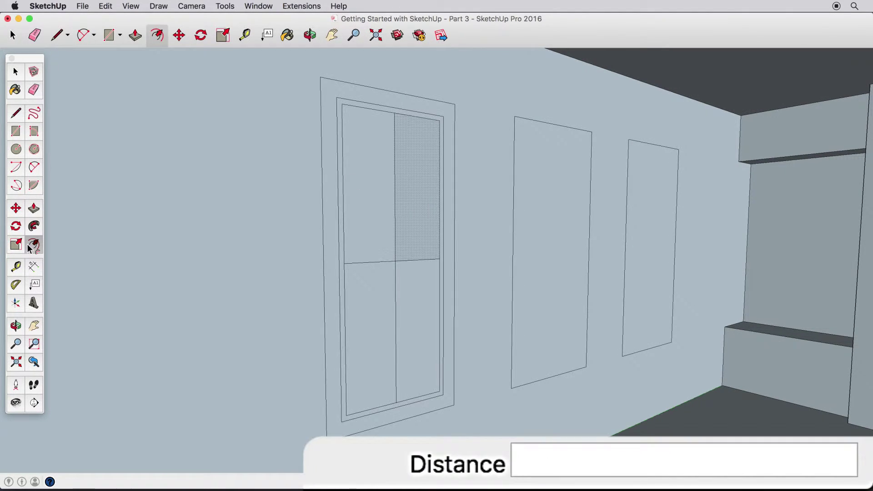
{"action": "left_click", "coordinate": [415, 261]}
{"action": "type", "text": "1"}
{"action": "key", "text": "Return"}
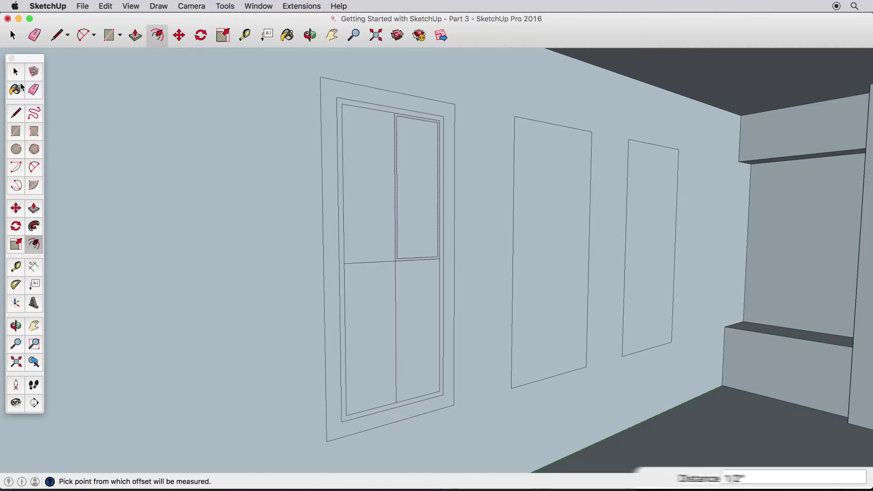
- Repeat the same inward offset on the window's other three panes
{"action": "key", "text": "space"}
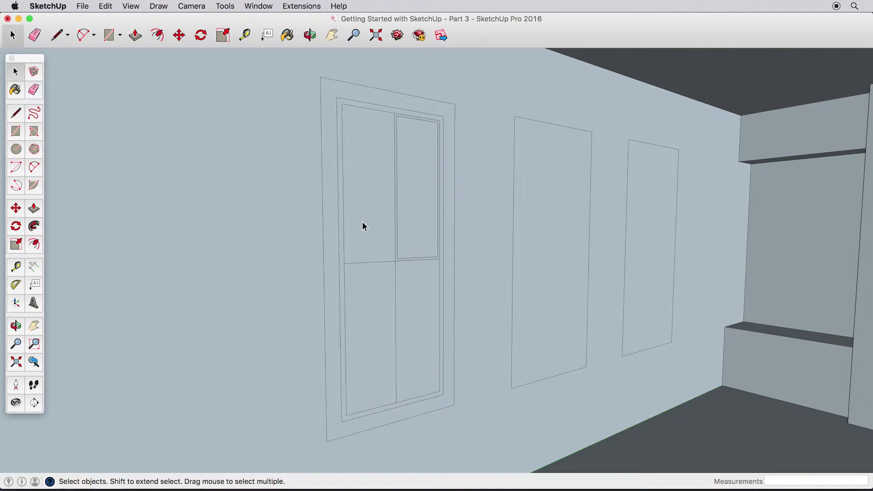
{"action": "left_click", "coordinate": [34, 244]}
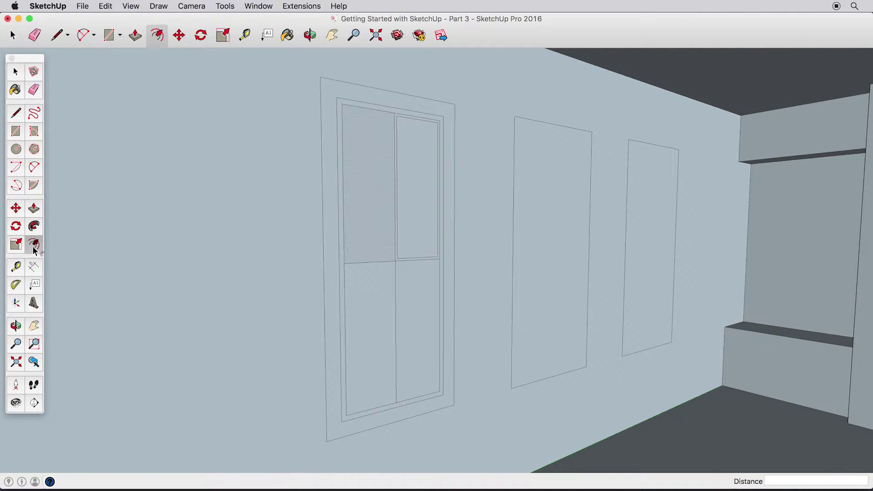
{"action": "double_click", "coordinate": [375, 261]}
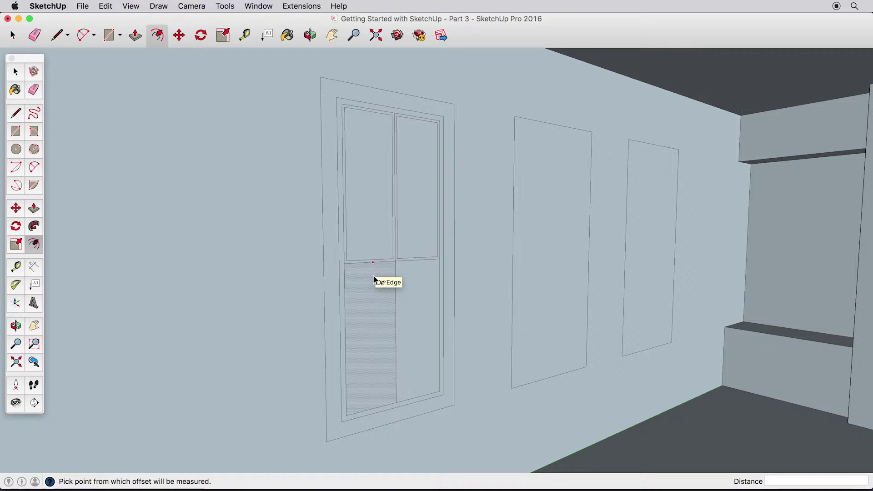
{"action": "double_click", "coordinate": [416, 273]}
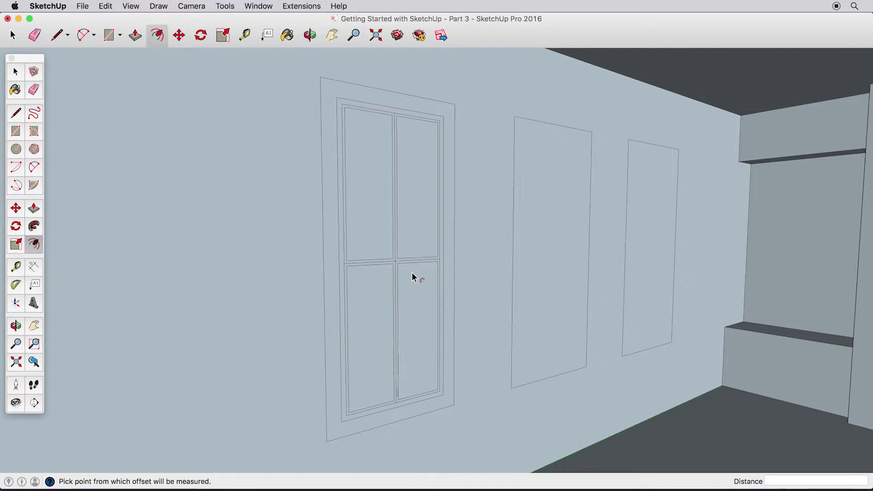
- Push the upper pane nearer the back corner about 2 1/2" into the wall and repeat that depth on the other three panes
{"action": "left_click", "coordinate": [34, 208]}
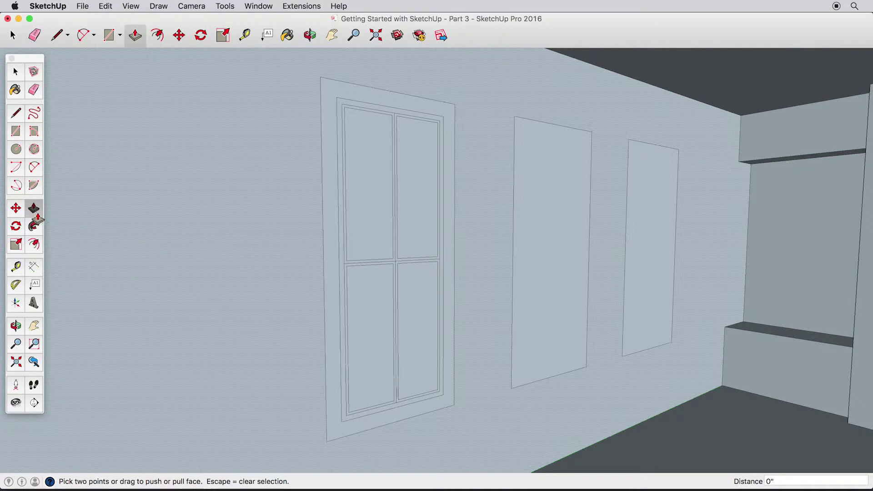
{"action": "middle_click_drag", "start_coordinate": [392, 228], "coordinate": [418, 238]}
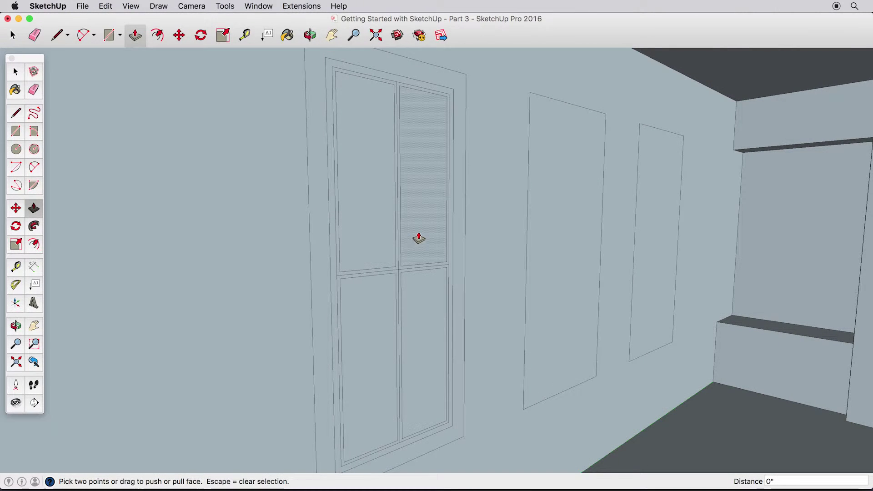
{"action": "left_click_drag", "start_coordinate": [418, 241], "coordinate": [409, 241]}
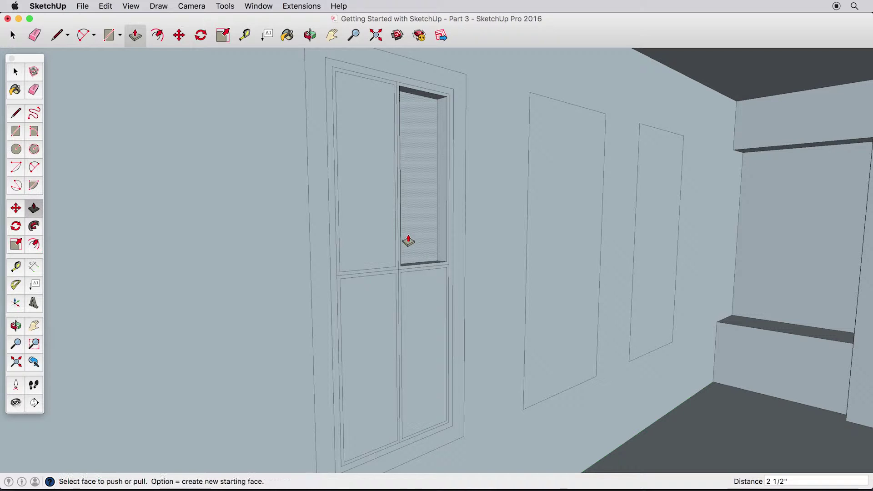
{"action": "double_click", "coordinate": [429, 301]}
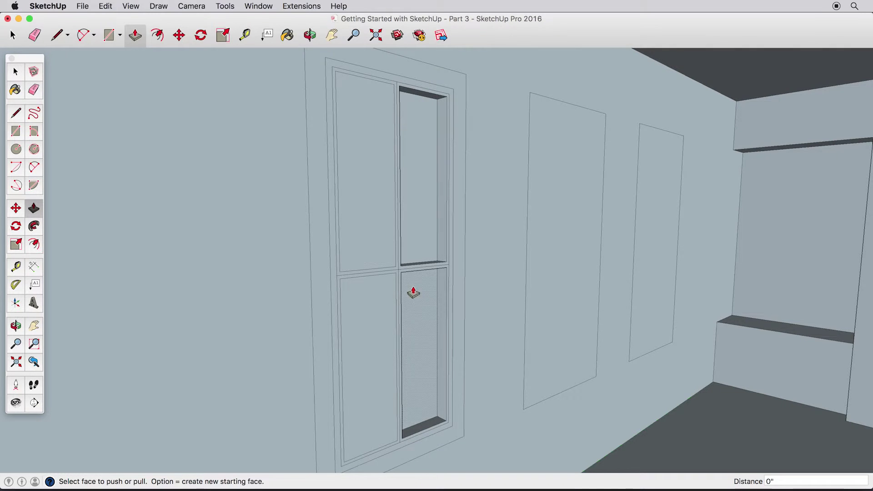
{"action": "double_click", "coordinate": [375, 252]}
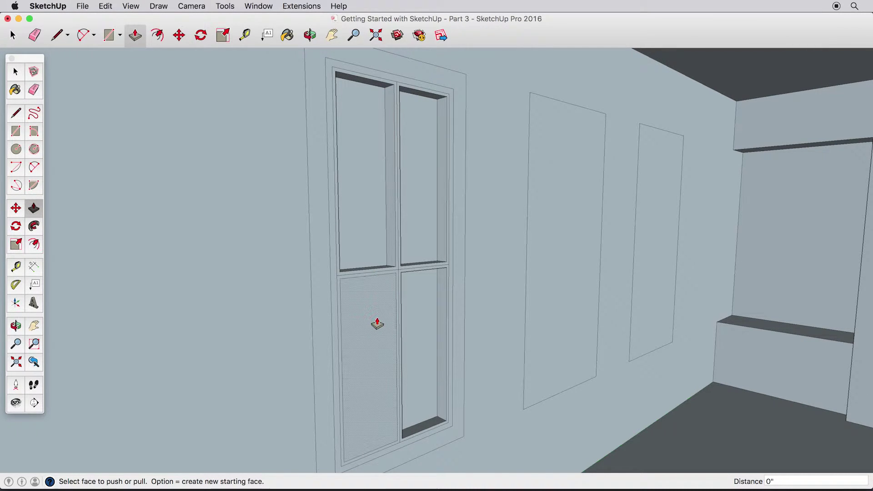
{"action": "double_click", "coordinate": [378, 323]}
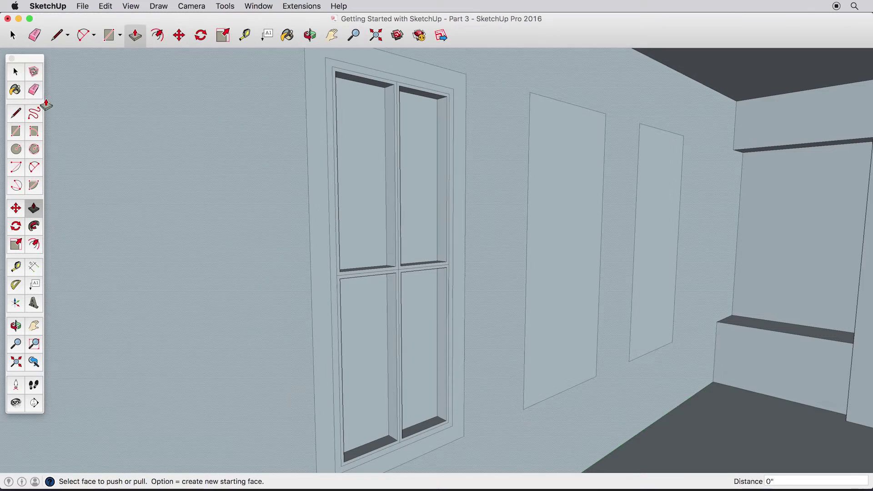
- Erase the leftover dividing lines on the bars between the four panes
{"action": "left_click", "coordinate": [34, 90]}
{"action": "scroll", "coordinate": [400, 268], "scroll_direction": "up", "scroll_amount": 5}
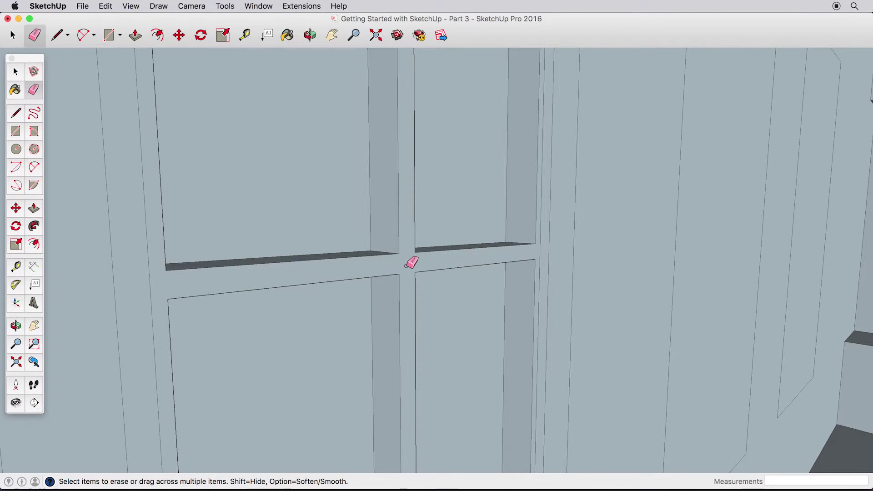
{"action": "scroll", "coordinate": [412, 261], "scroll_direction": "down", "scroll_amount": 3}
{"action": "scroll", "coordinate": [412, 262], "scroll_direction": "down", "scroll_amount": 2}
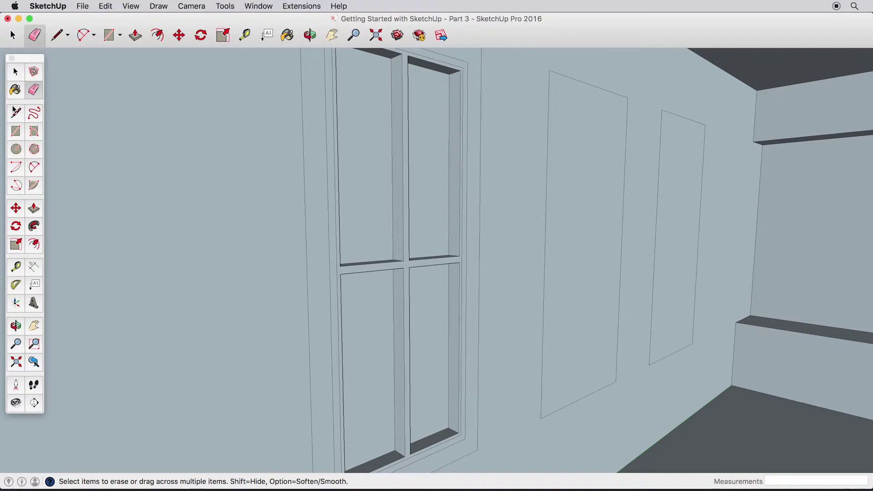
- Push the bars between the panes about 1 7/8" into the wall, and recess the surrounding 1" sash frame less deeply
{"action": "left_click", "coordinate": [33, 208]}
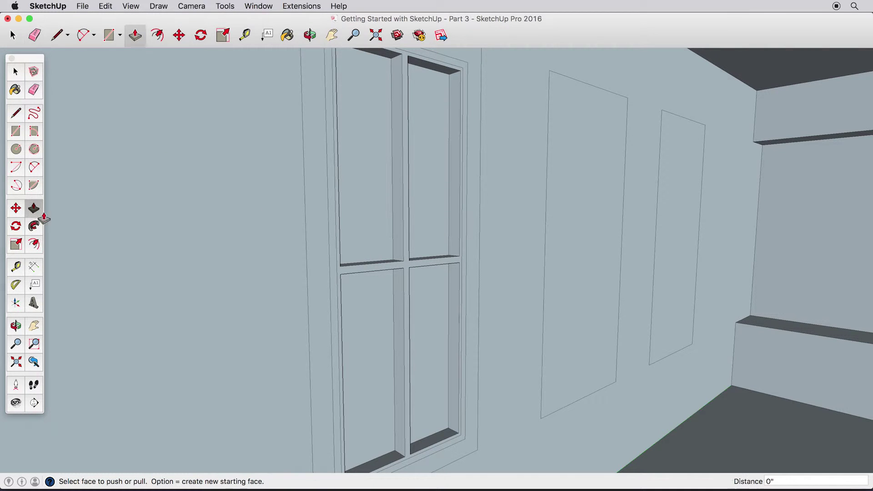
{"action": "left_click", "coordinate": [402, 271]}
{"action": "left_click", "coordinate": [400, 270]}
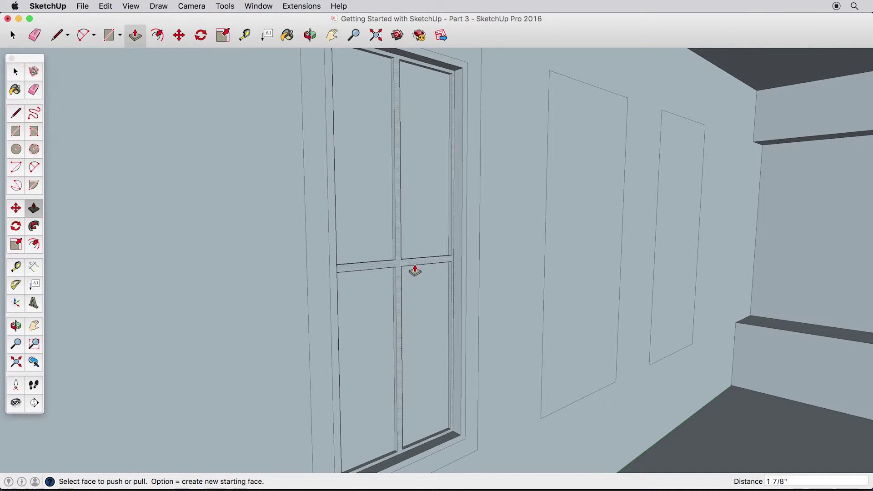
{"action": "left_click", "coordinate": [459, 270]}
{"action": "left_click", "coordinate": [457, 271]}
- Pull the window's outer 3" frame slightly out from the wall as trim
{"action": "left_click", "coordinate": [475, 271]}
{"action": "left_click", "coordinate": [475, 272]}
{"action": "mouse_move", "coordinate": [476, 272]}
{"action": "middle_mouse_down"}
{"action": "mouse_move", "coordinate": [454, 265]}
{"action": "mouse_move", "coordinate": [456, 273]}
{"action": "mouse_move", "coordinate": [441, 259]}
{"action": "mouse_move", "coordinate": [485, 279]}
{"action": "mouse_move", "coordinate": [477, 282]}
{"action": "middle_mouse_up"}
{"action": "key", "text": "space"}
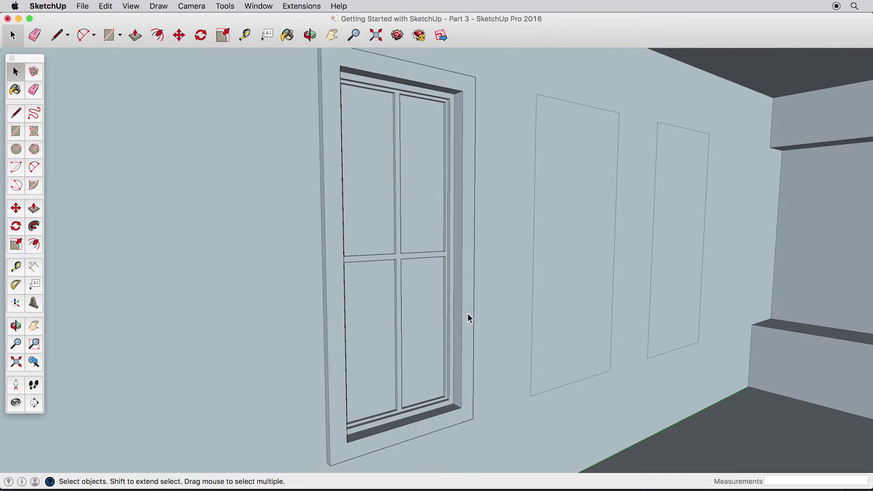
- Offset the middle window's outline inward to match the finished window's outer frame width, then offset the inner outline another 1"
{"action": "middle_click_drag", "start_coordinate": [429, 308], "coordinate": [368, 307]}
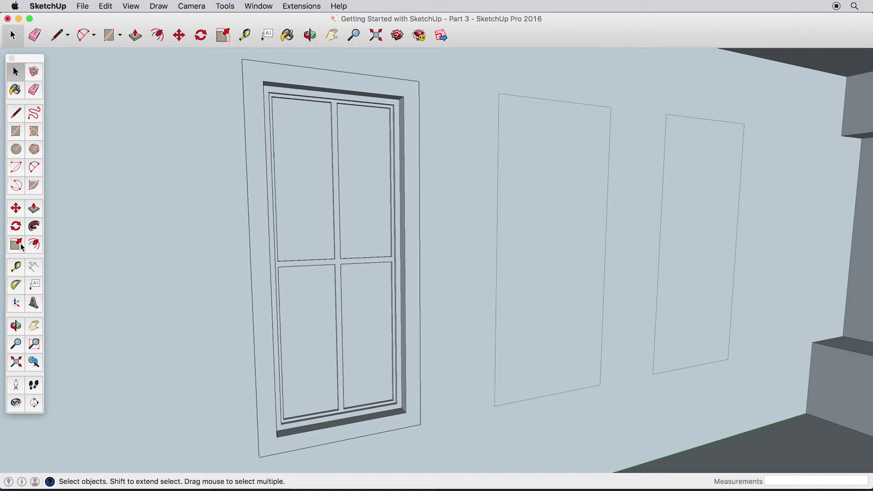
{"action": "left_click", "coordinate": [34, 244]}
{"action": "left_click", "coordinate": [531, 397]}
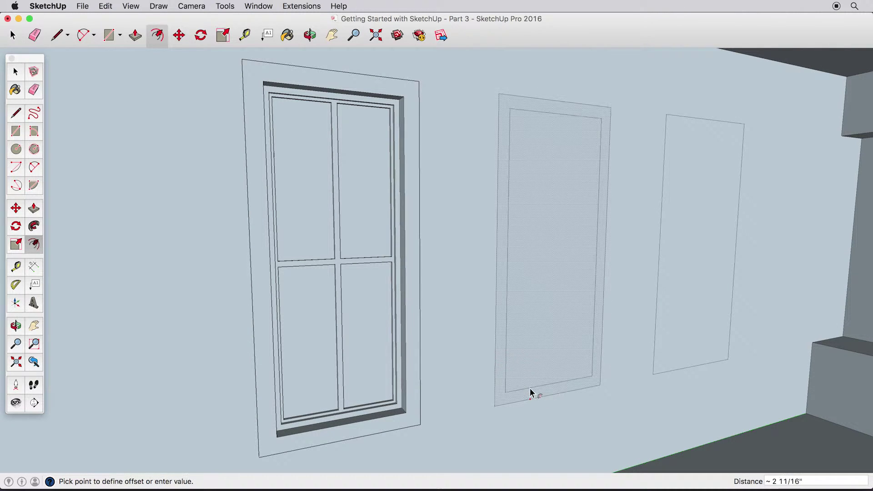
{"action": "left_click", "coordinate": [406, 413]}
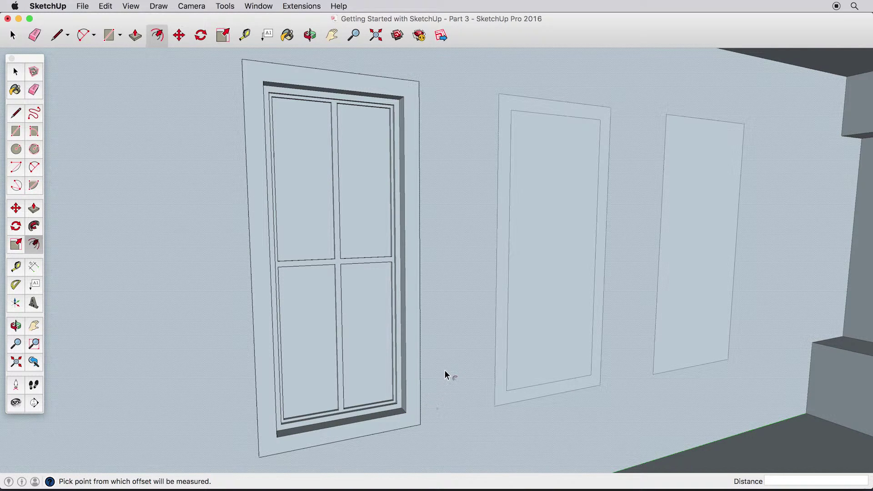
{"action": "left_click", "coordinate": [528, 388]}
{"action": "type", "text": "1"}
{"action": "key", "text": "Return"}
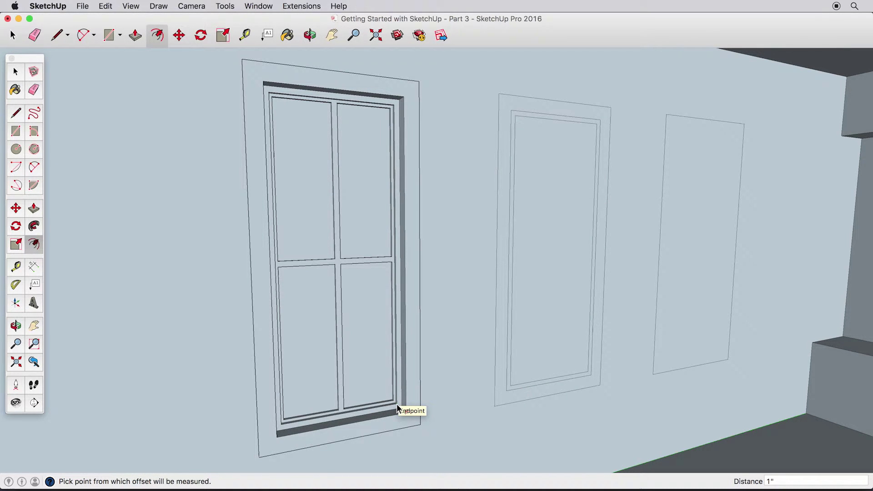
- Divide the middle window's inner area into four panes with a vertical and a horizontal line through its midpoints
{"action": "left_click", "coordinate": [16, 114]}
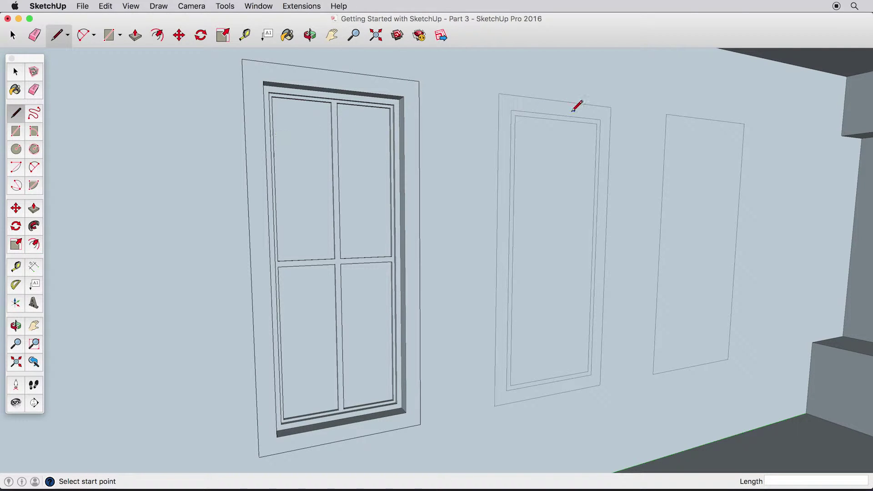
{"action": "left_click", "coordinate": [558, 120]}
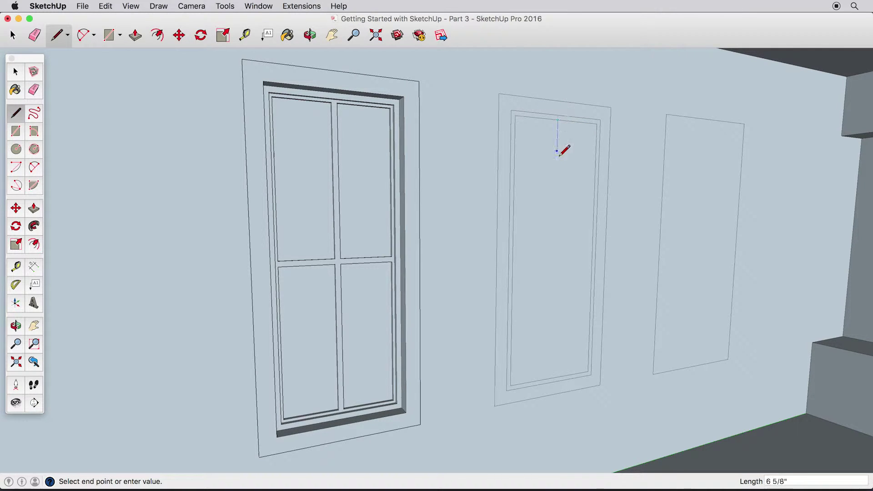
{"action": "left_click", "coordinate": [551, 377]}
{"action": "left_click", "coordinate": [518, 248]}
{"action": "left_click", "coordinate": [592, 251]}
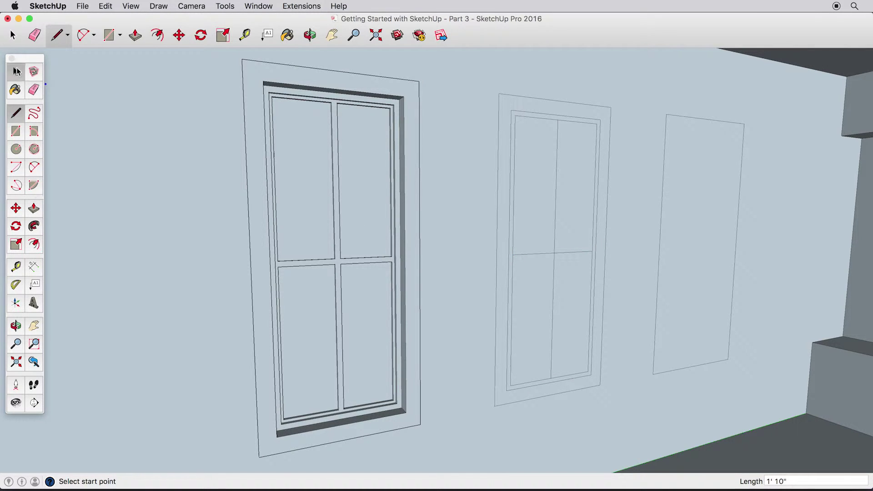
{"action": "key", "text": "space"}
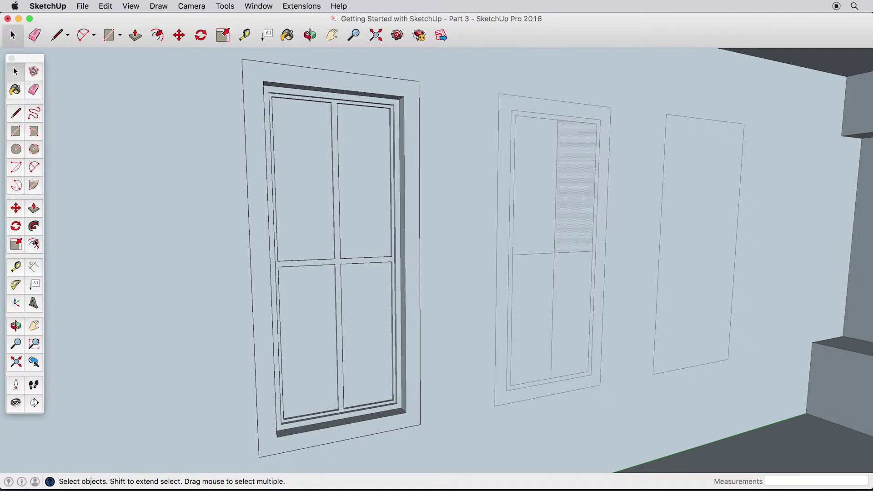
- Offset the outlines of the middle window's four panes 1/2" inward
{"action": "left_click", "coordinate": [35, 242]}
{"action": "left_click", "coordinate": [568, 252]}
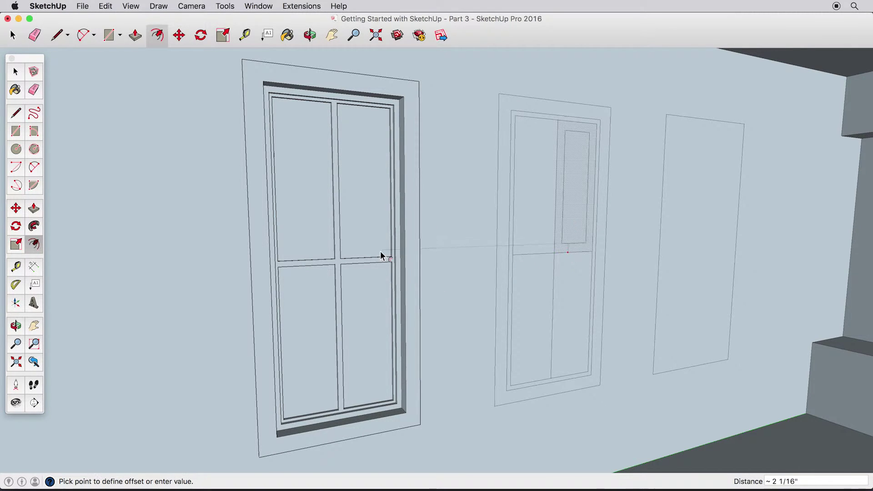
{"action": "left_click", "coordinate": [370, 257]}
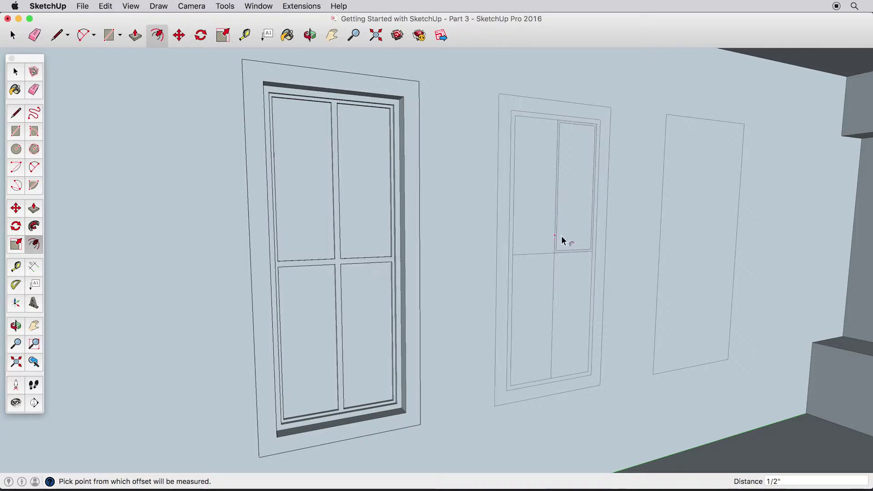
{"action": "double_click", "coordinate": [541, 236]}
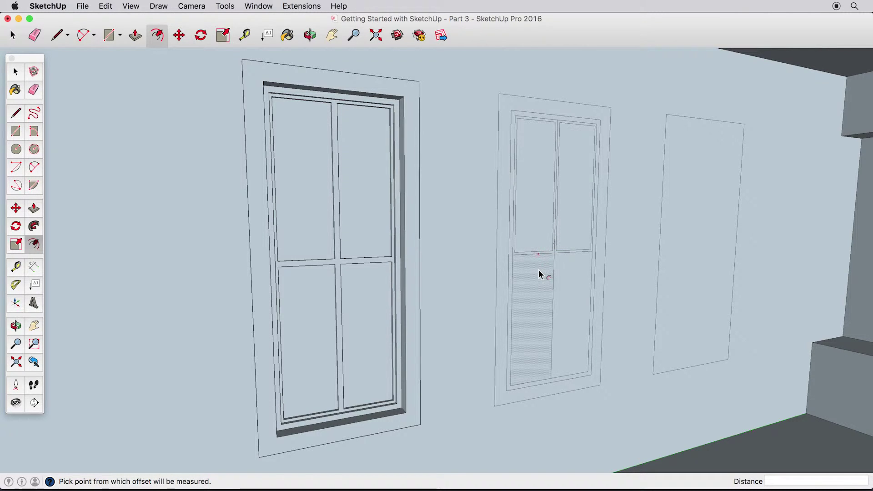
{"action": "double_click", "coordinate": [572, 282]}
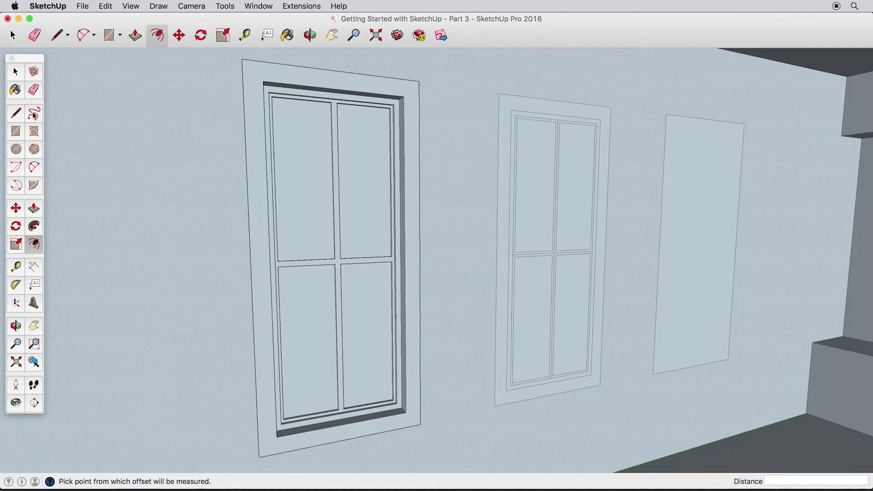
- Push the middle window's four panes in to the finished window's pane depth and erase the dividing lines on the bars
{"action": "left_click", "coordinate": [34, 209]}
{"action": "left_click", "coordinate": [566, 230]}
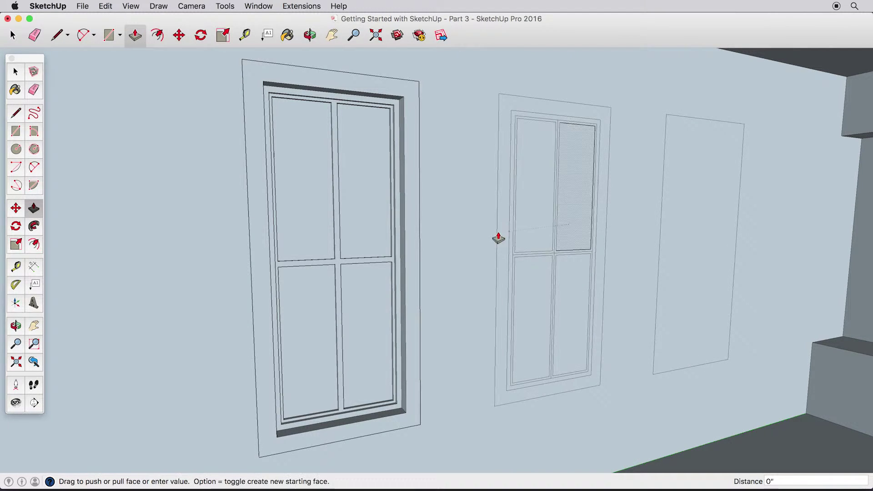
{"action": "left_click", "coordinate": [358, 235]}
{"action": "double_click", "coordinate": [564, 285]}
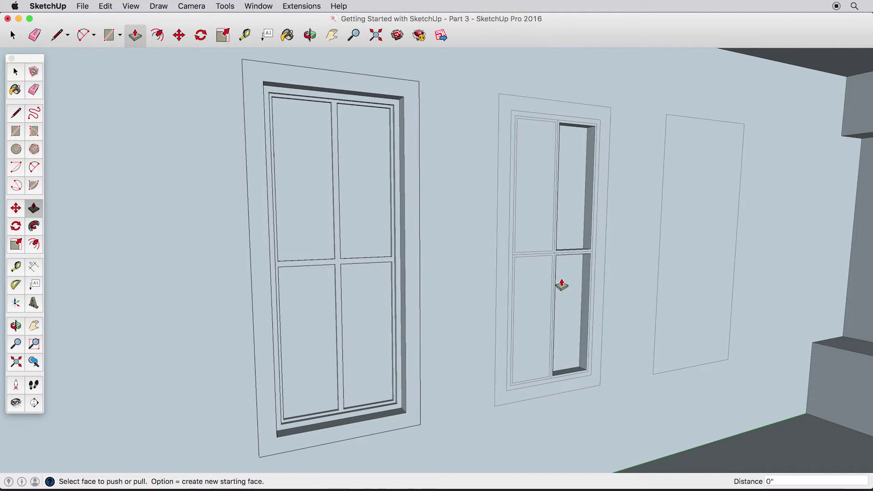
{"action": "double_click", "coordinate": [536, 289]}
{"action": "double_click", "coordinate": [540, 248]}
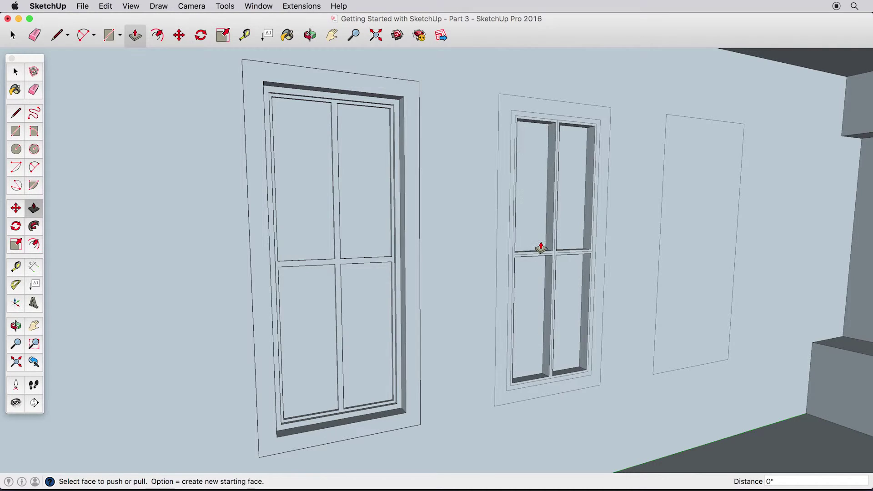
{"action": "left_click", "coordinate": [34, 89]}
{"action": "left_click", "coordinate": [556, 252]}
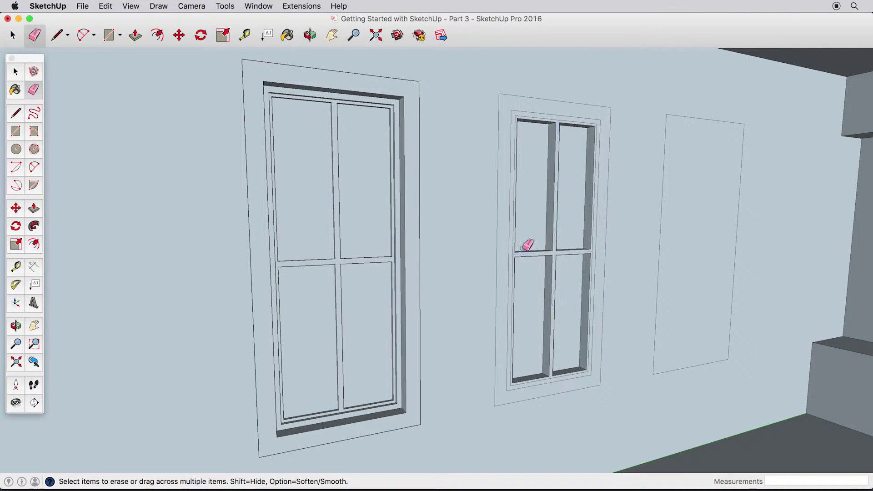
- Recess the middle window's bars and sash and pull out its outer frame to match the finished window's depths
{"action": "left_click", "coordinate": [33, 207]}
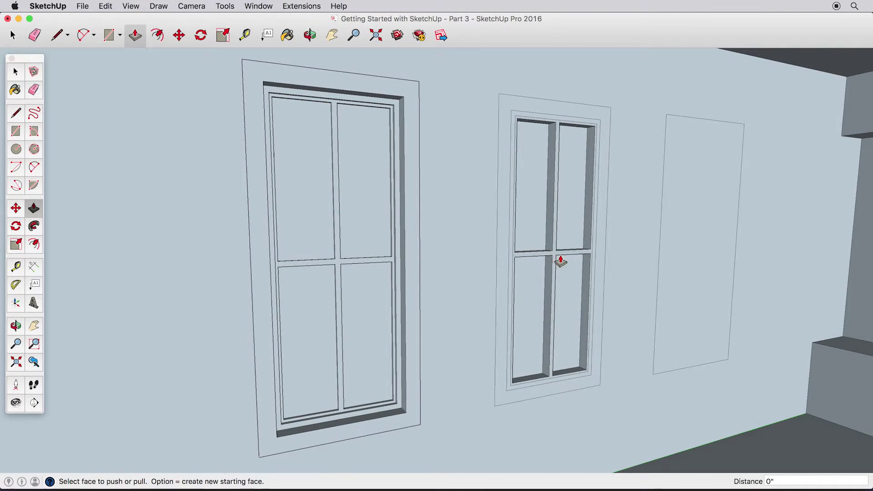
{"action": "left_click_drag", "start_coordinate": [554, 255], "coordinate": [390, 267]}
{"action": "left_click_drag", "start_coordinate": [592, 252], "coordinate": [397, 275]}
{"action": "left_click_drag", "start_coordinate": [589, 261], "coordinate": [412, 273]}
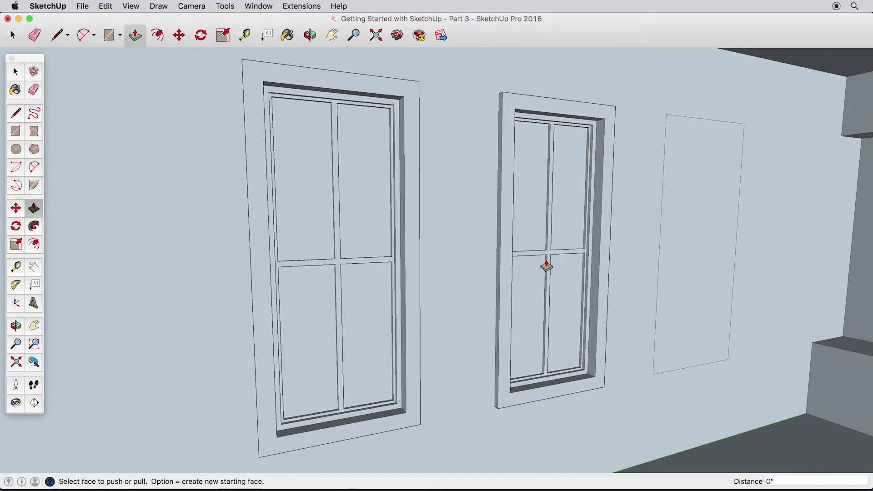
- Look over the three detailed windows together with the back wall from inside the room
{"action": "key", "text": "space"}
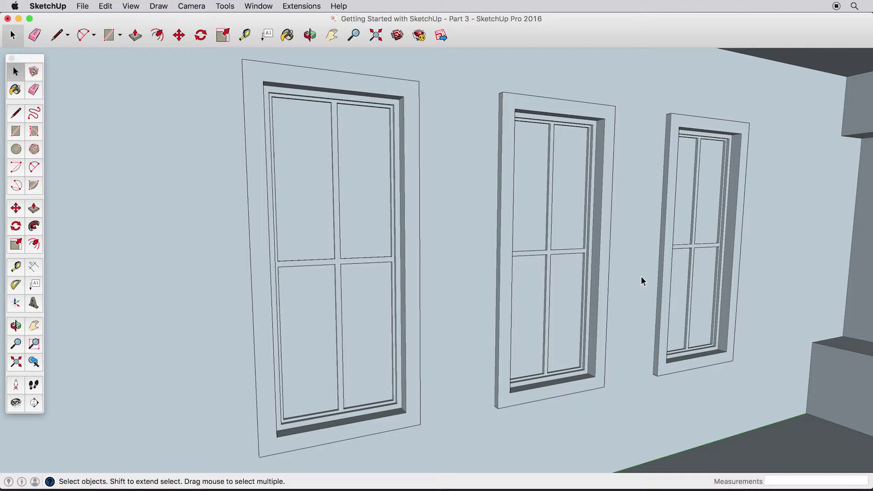
{"action": "scroll", "coordinate": [640, 293], "scroll_direction": "down", "scroll_amount": 5}
{"action": "middle_click_drag", "start_coordinate": [654, 312], "coordinate": [543, 249]}
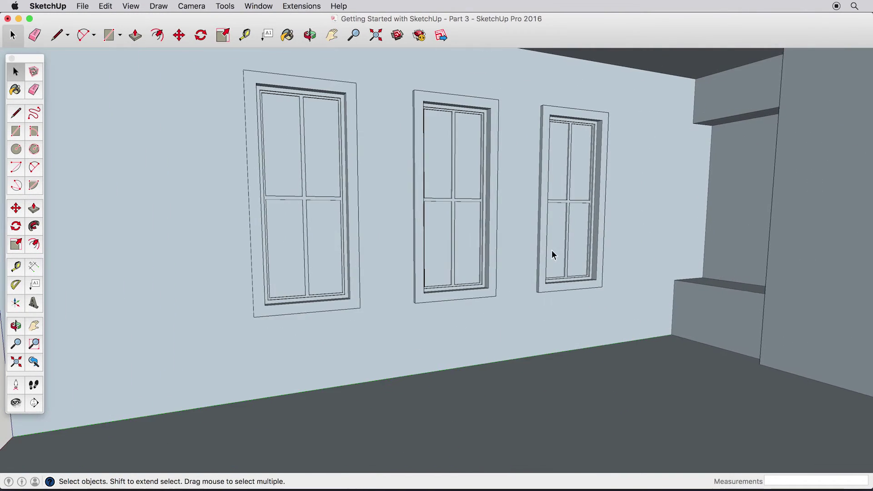
{"action": "scroll", "coordinate": [553, 252], "scroll_direction": "down", "scroll_amount": 5}
{"action": "middle_click_drag", "start_coordinate": [599, 275], "coordinate": [687, 294]}
{"action": "key", "text": "space"}
{"action": "scroll", "coordinate": [563, 289], "scroll_direction": "down", "scroll_amount": 5}
{"action": "scroll", "coordinate": [661, 300], "scroll_direction": "up", "scroll_amount": 3}
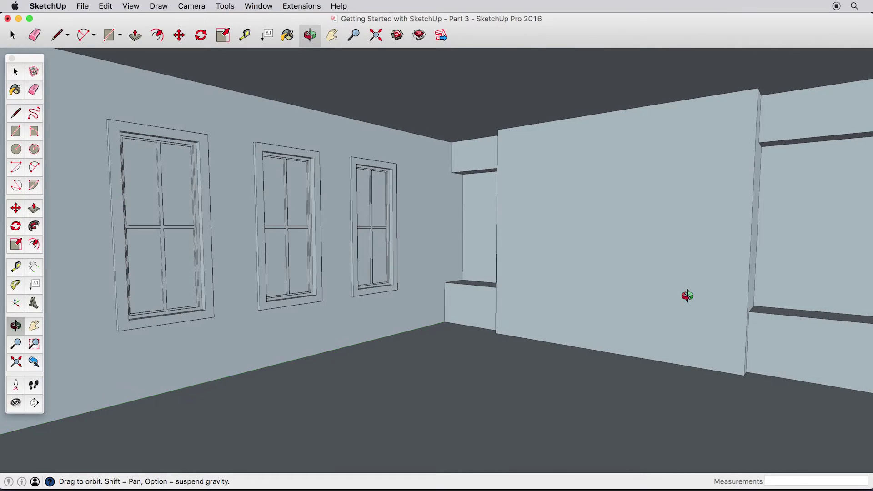
{"action": "key", "text": "space"}
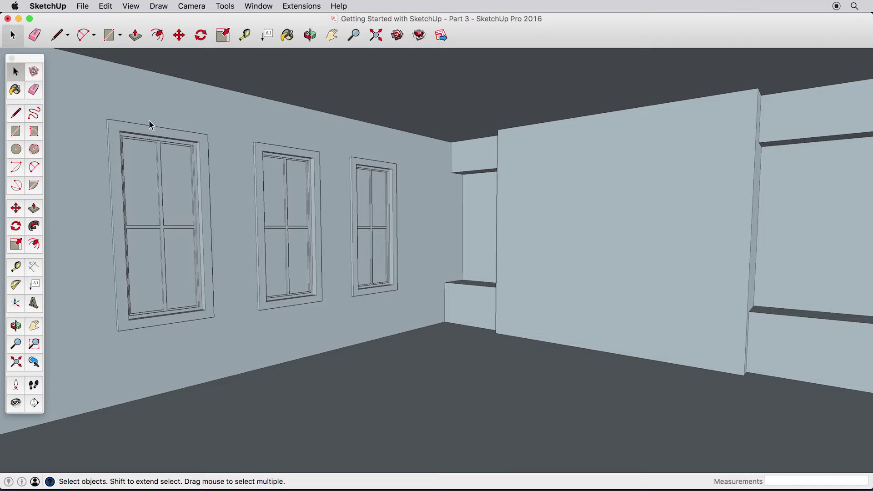
- Mix a dark green and paint the left wall and the fronts and tops of both lower built-ins with it
{"action": "left_click", "coordinate": [15, 89]}
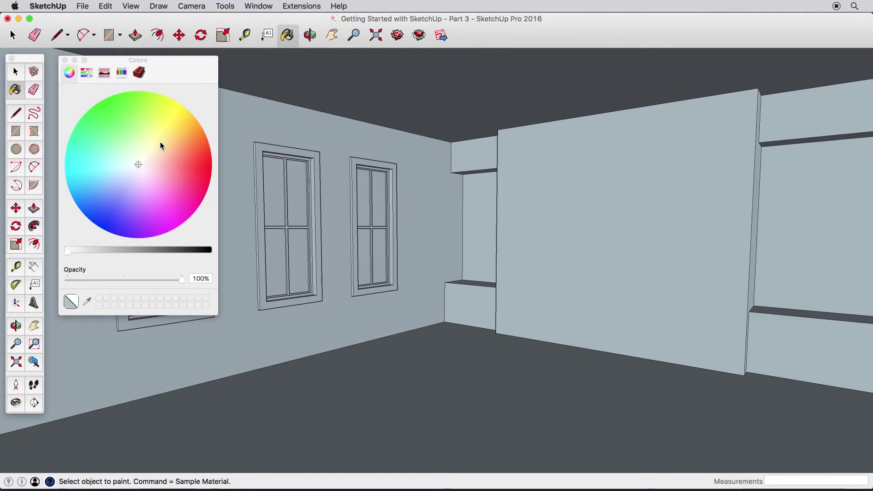
{"action": "left_click", "coordinate": [121, 114]}
{"action": "left_click_drag", "start_coordinate": [122, 114], "coordinate": [128, 113]}
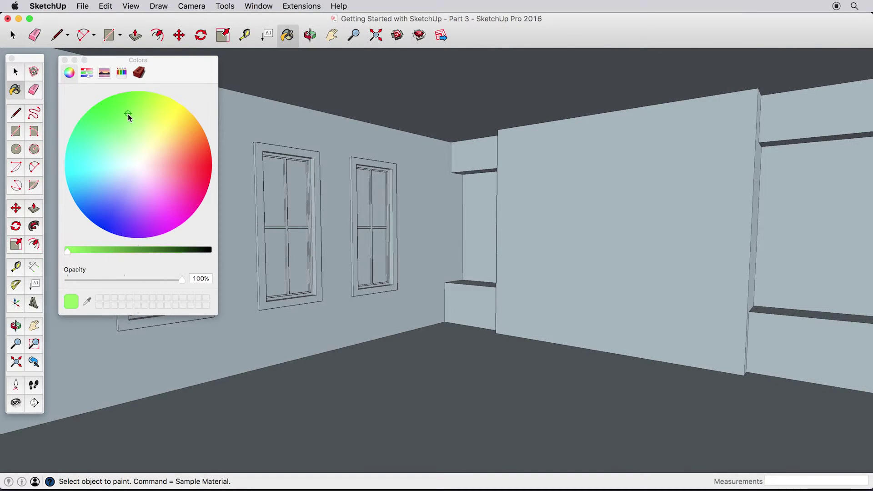
{"action": "left_click_drag", "start_coordinate": [136, 250], "coordinate": [167, 253]}
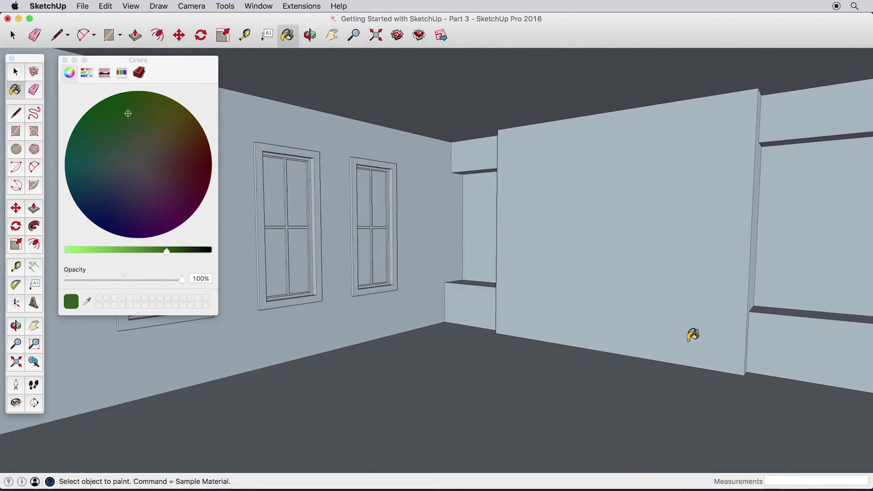
{"action": "left_click", "coordinate": [799, 339]}
{"action": "left_click", "coordinate": [479, 306]}
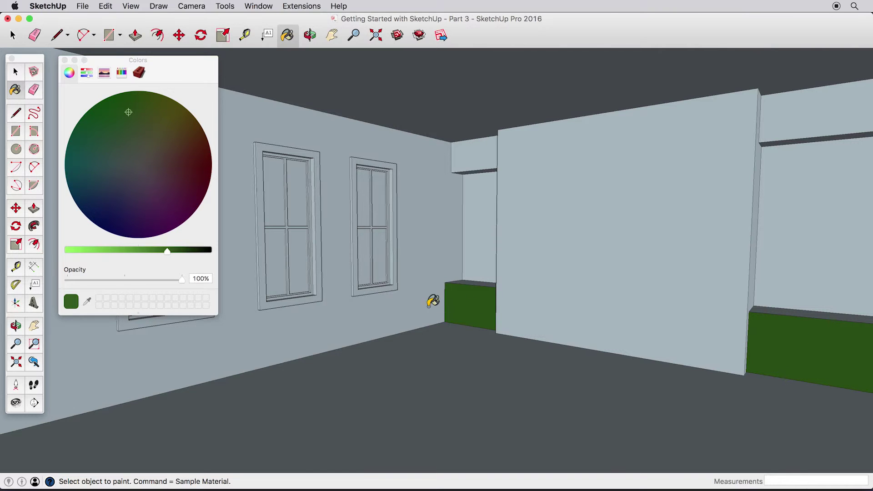
{"action": "left_click", "coordinate": [422, 300]}
{"action": "left_click", "coordinate": [495, 283]}
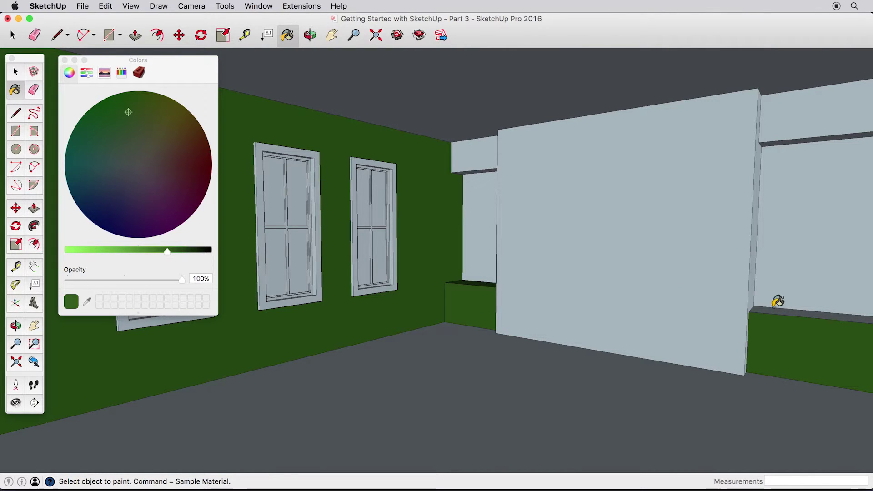
{"action": "left_click", "coordinate": [780, 310]}
- Mix a muted olive yellow and paint the recess backs, the upper built-ins and the projecting centre wall with it
{"action": "left_click_drag", "start_coordinate": [166, 152], "coordinate": [154, 145]}
{"action": "left_click", "coordinate": [139, 250]}
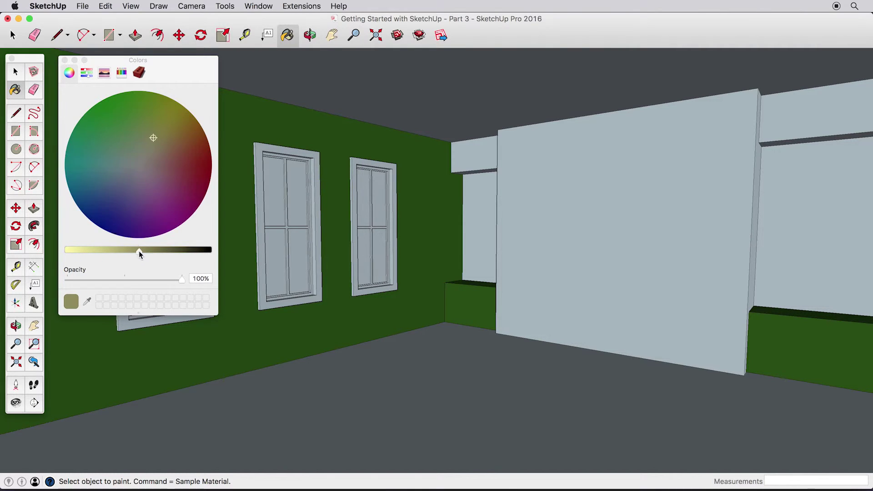
{"action": "left_click", "coordinate": [822, 261]}
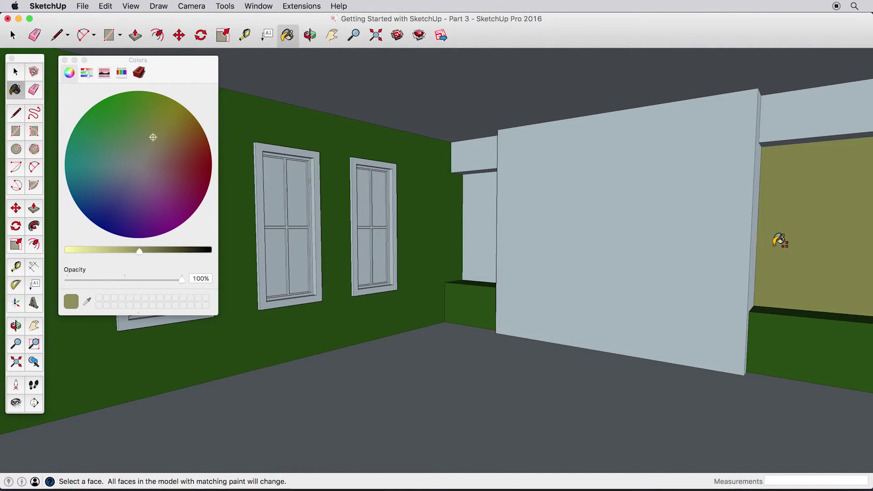
{"action": "middle_click_drag", "start_coordinate": [698, 252], "coordinate": [705, 233]}
{"action": "left_click", "coordinate": [698, 141]}
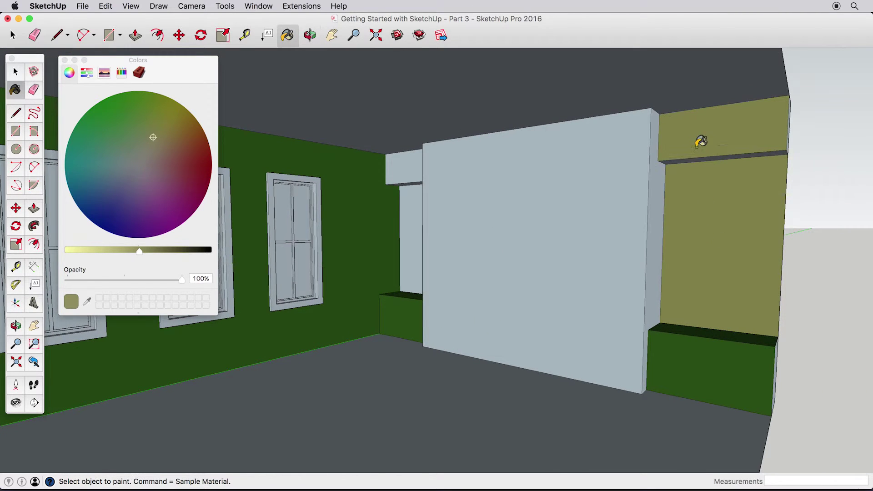
{"action": "left_click", "coordinate": [697, 155]}
{"action": "left_click", "coordinate": [657, 181]}
{"action": "left_click", "coordinate": [599, 201]}
{"action": "mouse_move", "coordinate": [598, 201]}
{"action": "middle_mouse_down"}
{"action": "mouse_move", "coordinate": [540, 233]}
{"action": "mouse_move", "coordinate": [520, 230]}
{"action": "mouse_move", "coordinate": [511, 144]}
{"action": "mouse_move", "coordinate": [546, 300]}
{"action": "mouse_move", "coordinate": [547, 250]}
{"action": "mouse_move", "coordinate": [557, 246]}
{"action": "mouse_move", "coordinate": [552, 259]}
{"action": "mouse_move", "coordinate": [484, 253]}
{"action": "middle_mouse_up"}
{"action": "left_click", "coordinate": [521, 230]}
{"action": "left_click", "coordinate": [517, 175]}
- Mix a pale teal at 100% opacity and paint the four panes of the window farthest from the back wall
{"action": "scroll", "coordinate": [484, 254], "scroll_direction": "up", "scroll_amount": 3}
{"action": "key", "text": "o"}
{"action": "mouse_move", "coordinate": [483, 253]}
{"action": "left_mouse_down"}
{"action": "mouse_move", "coordinate": [476, 270]}
{"action": "mouse_move", "coordinate": [573, 259]}
{"action": "mouse_move", "coordinate": [471, 259]}
{"action": "mouse_move", "coordinate": [497, 267]}
{"action": "mouse_move", "coordinate": [491, 261]}
{"action": "left_mouse_up"}
{"action": "key", "text": "b"}
{"action": "scroll", "coordinate": [493, 263], "scroll_direction": "up", "scroll_amount": 3}
{"action": "left_click", "coordinate": [111, 168]}
{"action": "left_click_drag", "start_coordinate": [128, 251], "coordinate": [113, 253]}
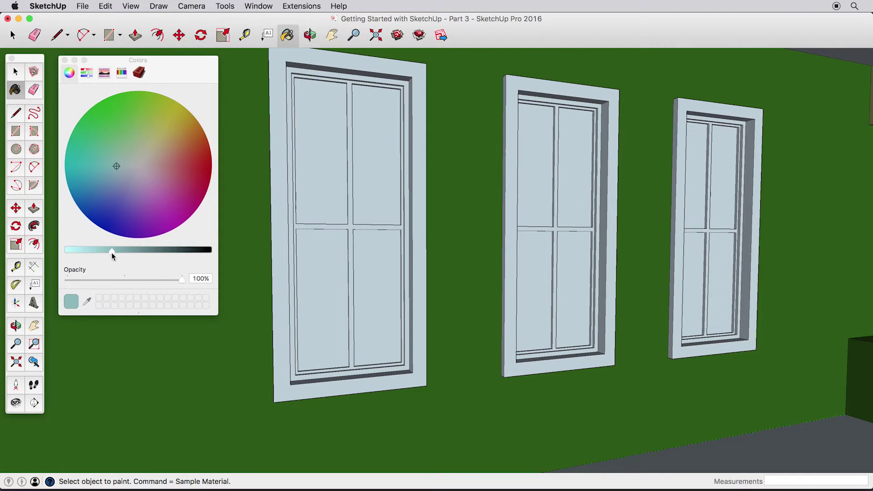
{"action": "left_click", "coordinate": [324, 190]}
{"action": "left_click", "coordinate": [383, 190]}
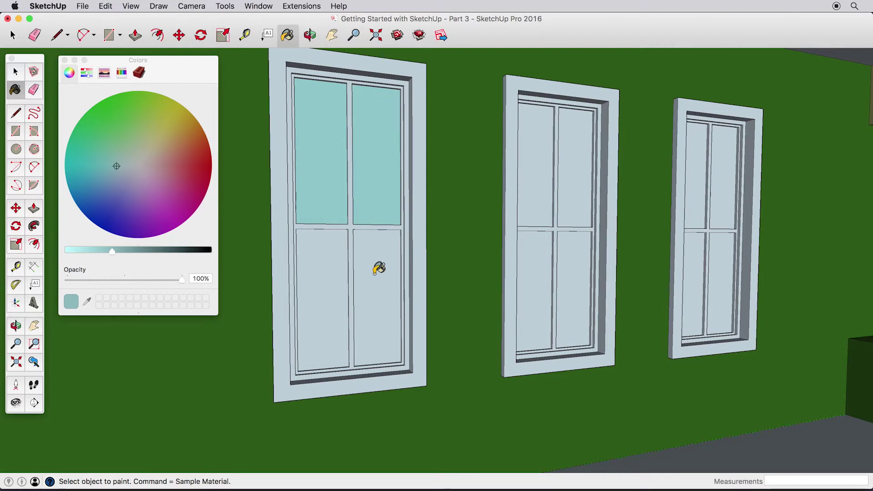
{"action": "left_click", "coordinate": [379, 268]}
{"action": "left_click", "coordinate": [332, 272]}
{"action": "middle_click_drag", "start_coordinate": [396, 253], "coordinate": [425, 253]}
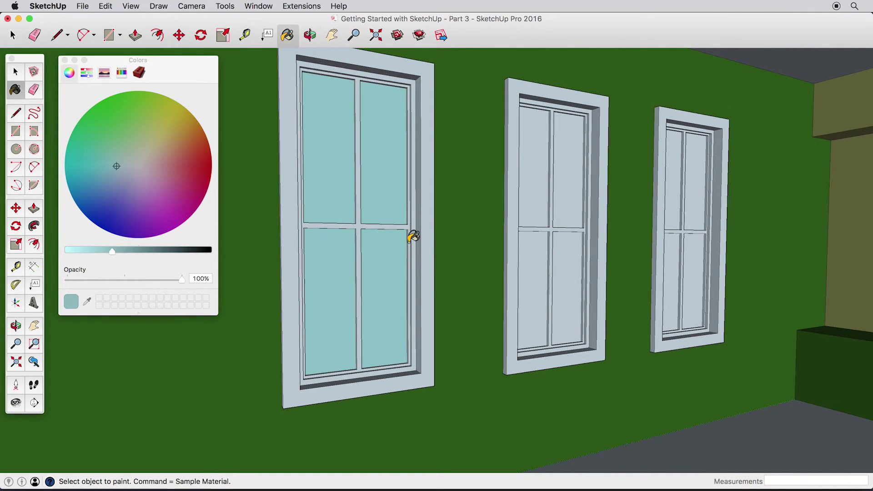
{"action": "scroll", "coordinate": [411, 235], "scroll_direction": "up", "scroll_amount": 4}
{"action": "scroll", "coordinate": [414, 236], "scroll_direction": "up", "scroll_amount": 2}
{"action": "scroll", "coordinate": [424, 261], "scroll_direction": "down", "scroll_amount": 4}
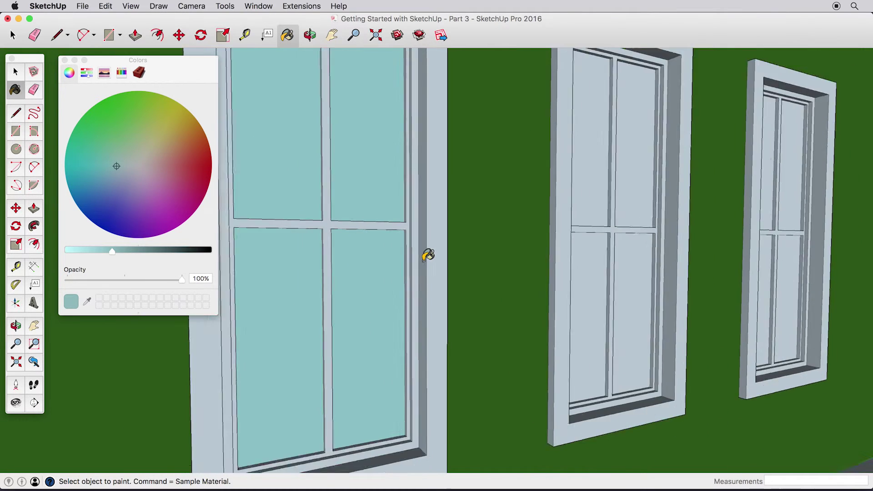
{"action": "scroll", "coordinate": [419, 258], "scroll_direction": "down", "scroll_amount": 2}
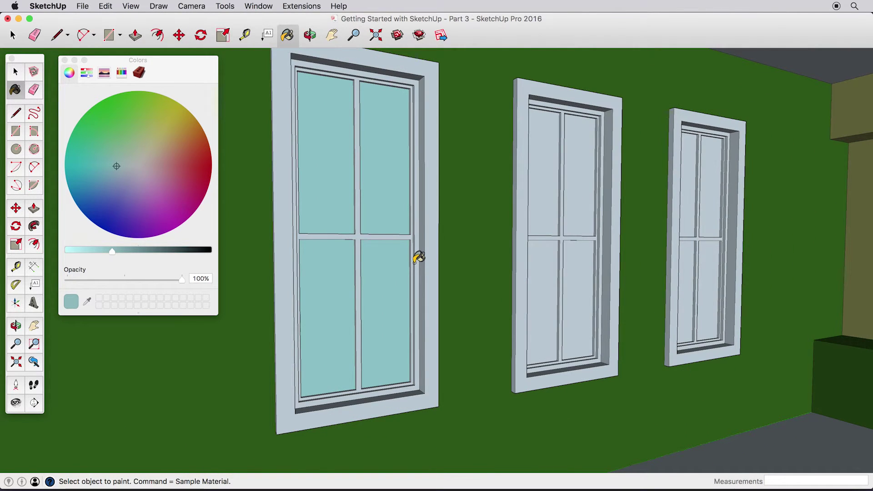
- Mix a dark brown at 100% opacity and paint all connected frame and muntin faces of the window farthest from the back wall
{"action": "left_click", "coordinate": [166, 150]}
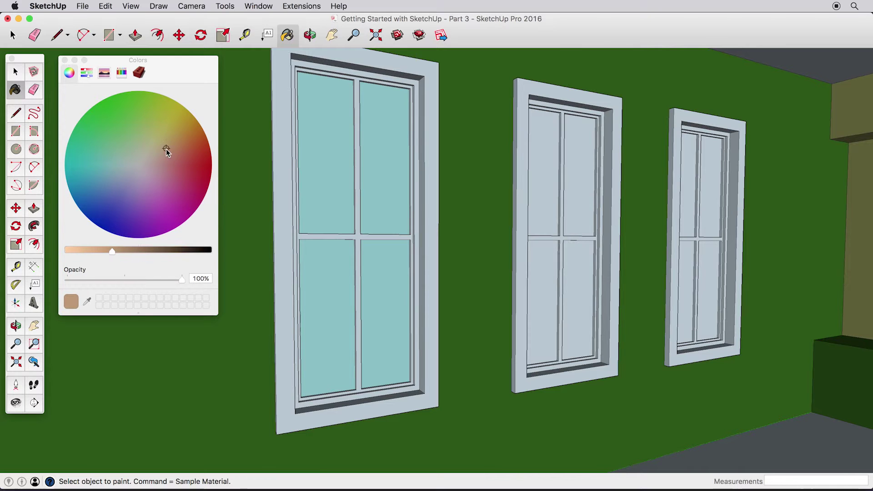
{"action": "left_click", "coordinate": [170, 250]}
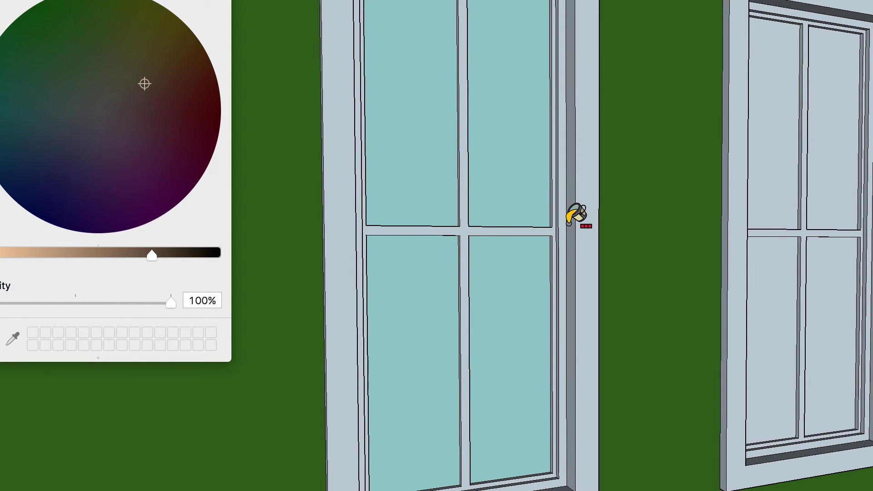
{"action": "scroll", "coordinate": [585, 230], "scroll_direction": "up", "scroll_amount": 3}
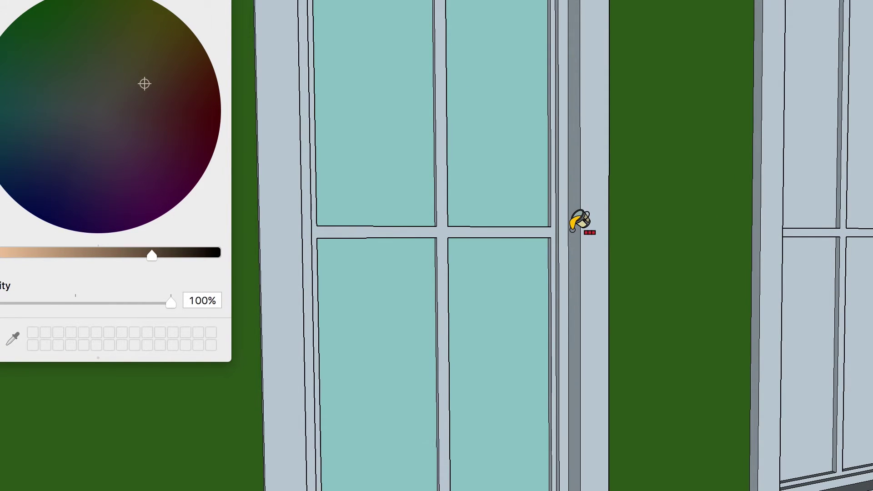
{"action": "left_click", "coordinate": [580, 222]}
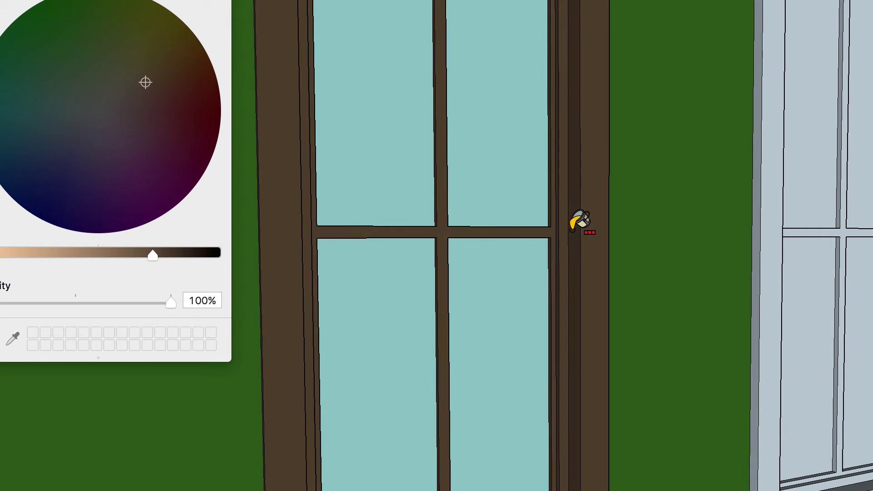
- Sample the pale teal from the painted panes and apply it to the four panes of the middle window
{"action": "scroll", "coordinate": [580, 222], "scroll_direction": "down", "scroll_amount": 3}
{"action": "mouse_move", "coordinate": [581, 222]}
{"action": "middle_mouse_down"}
{"action": "mouse_move", "coordinate": [538, 233]}
{"action": "mouse_move", "coordinate": [580, 256]}
{"action": "mouse_move", "coordinate": [576, 302]}
{"action": "mouse_move", "coordinate": [534, 229]}
{"action": "middle_mouse_up"}
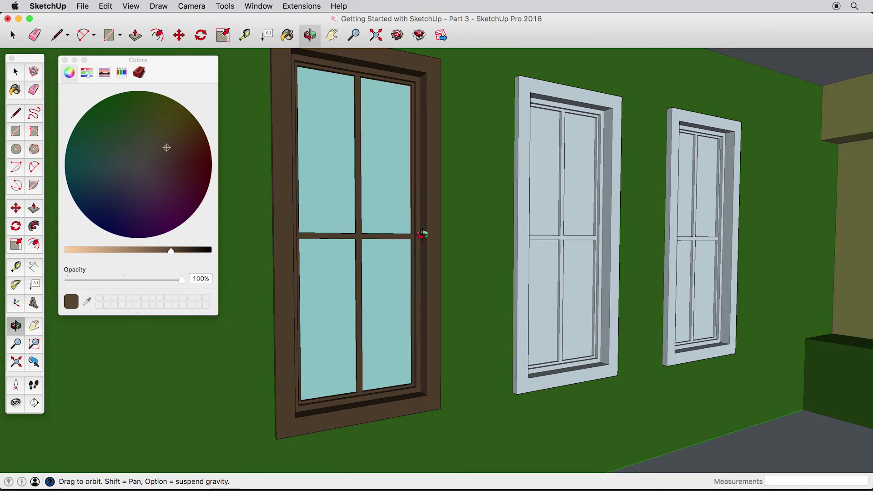
{"action": "middle_click_drag", "start_coordinate": [422, 234], "coordinate": [423, 233]}
{"action": "mouse_move", "coordinate": [536, 236]}
{"action": "middle_mouse_down"}
{"action": "mouse_move", "coordinate": [438, 243]}
{"action": "mouse_move", "coordinate": [483, 246]}
{"action": "mouse_move", "coordinate": [449, 237]}
{"action": "middle_mouse_up"}
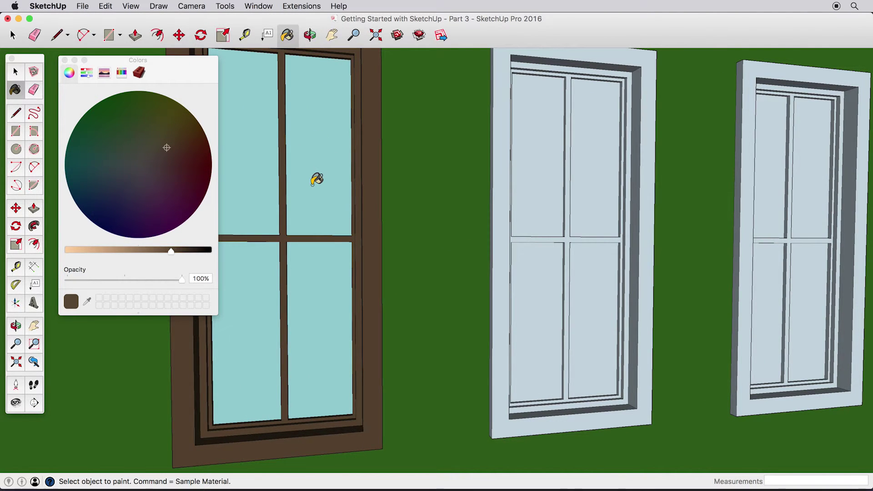
{"action": "key", "text": "super"}
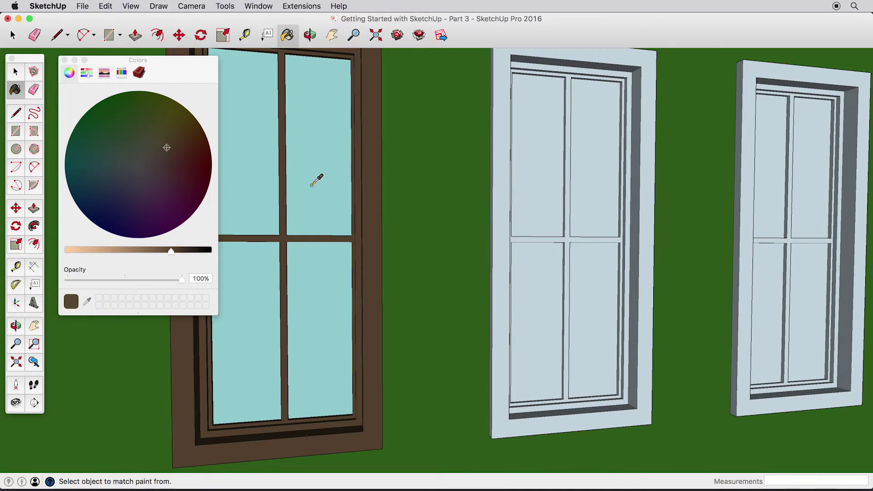
{"action": "left_click", "coordinate": [312, 185], "text": "super"}
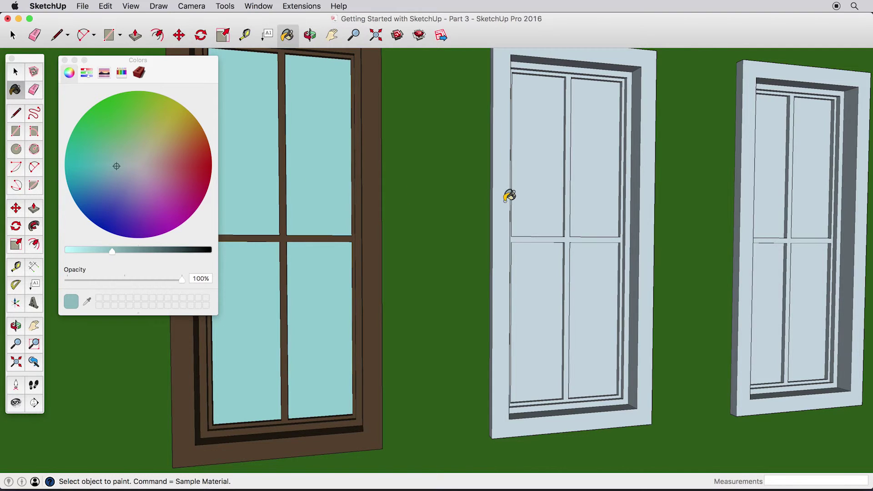
{"action": "left_click", "coordinate": [539, 198]}
{"action": "left_click", "coordinate": [595, 204]}
{"action": "left_click", "coordinate": [594, 261]}
{"action": "left_click", "coordinate": [547, 267]}
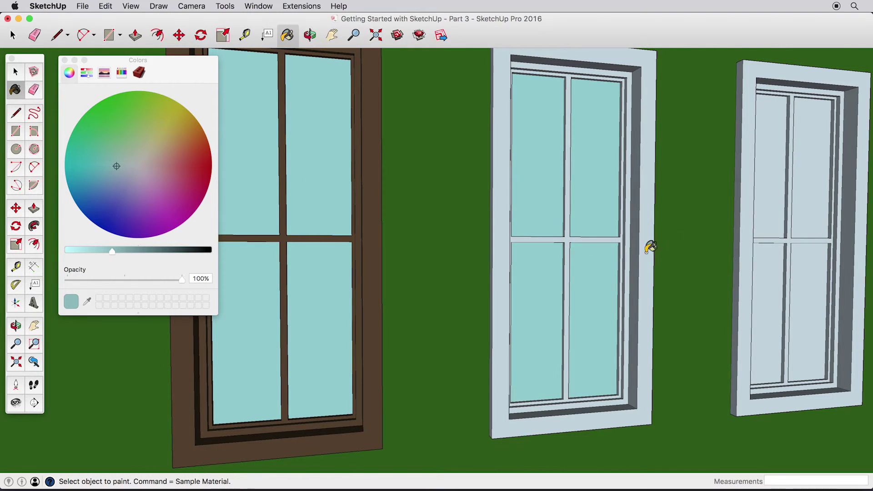
- Paint the four panes of the window nearest the back wall with the same pale teal
{"action": "left_click", "coordinate": [768, 213]}
{"action": "left_click", "coordinate": [810, 211]}
{"action": "left_click", "coordinate": [807, 268]}
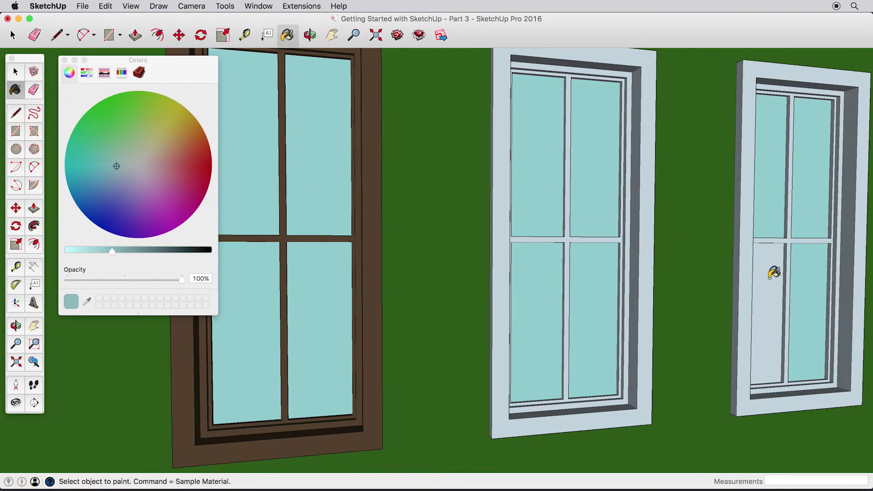
{"action": "left_click", "coordinate": [773, 272]}
- Sample the dark brown from the finished frame and paint all connected frame faces of the other two windows with it
{"action": "key", "text": "super"}
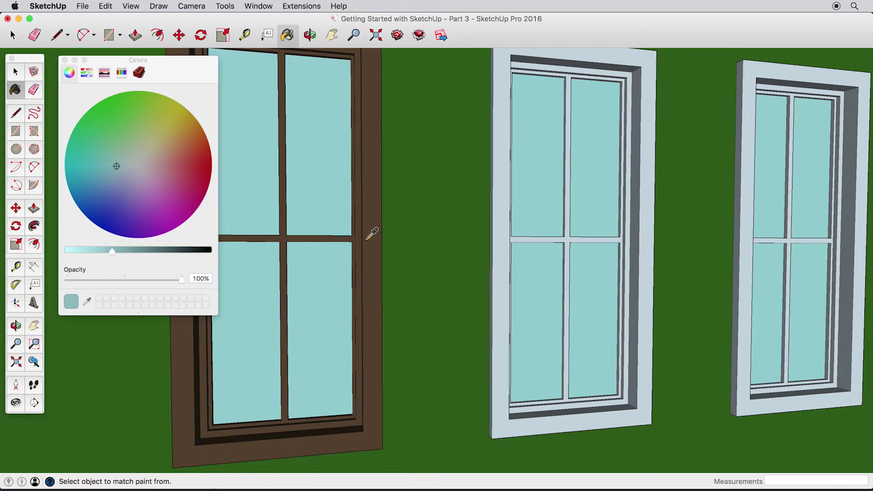
{"action": "left_click", "coordinate": [367, 238], "text": "super"}
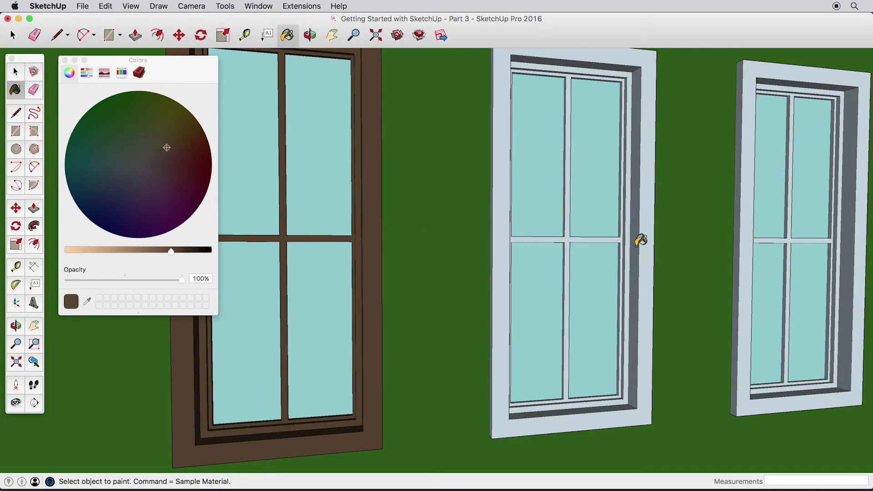
{"action": "key", "text": "alt"}
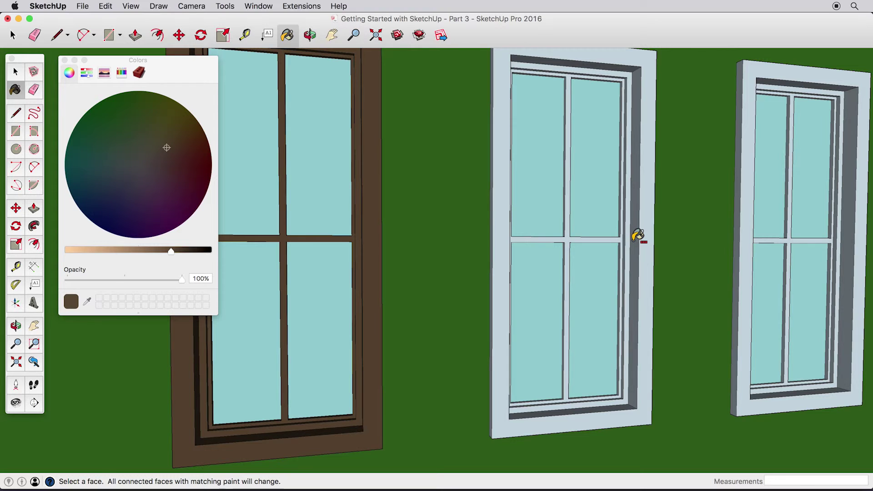
{"action": "left_click", "coordinate": [638, 235], "text": "alt"}
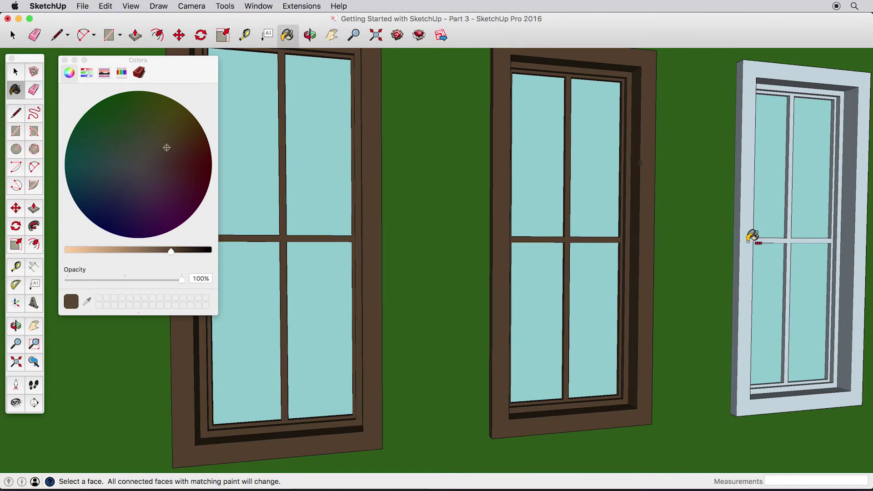
{"action": "left_click", "coordinate": [748, 236], "text": "alt"}
- Browse the material collections, viewing the materials used in the model and the Wood collection
{"action": "scroll", "coordinate": [746, 241], "scroll_direction": "down", "scroll_amount": 8}
{"action": "mouse_move", "coordinate": [741, 243]}
{"action": "middle_mouse_down"}
{"action": "mouse_move", "coordinate": [762, 250]}
{"action": "mouse_move", "coordinate": [594, 241]}
{"action": "middle_mouse_up"}
{"action": "scroll", "coordinate": [737, 253], "scroll_direction": "down", "scroll_amount": 4}
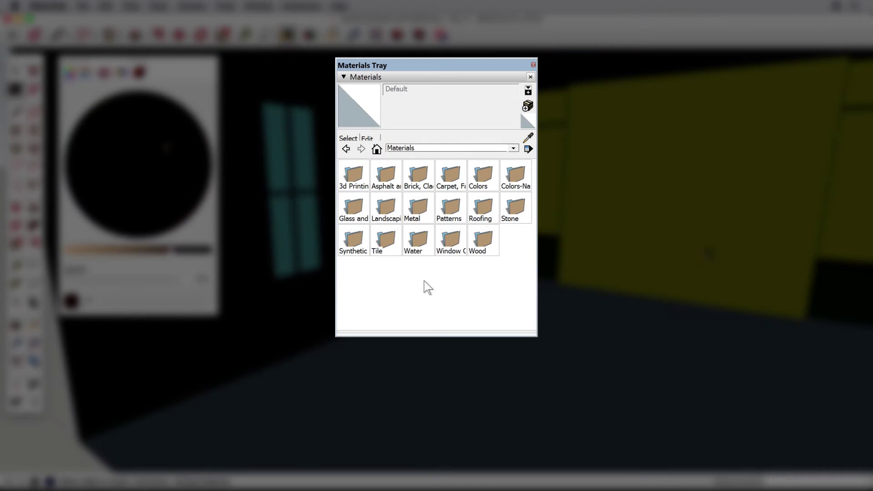
{"action": "left_click", "coordinate": [376, 148]}
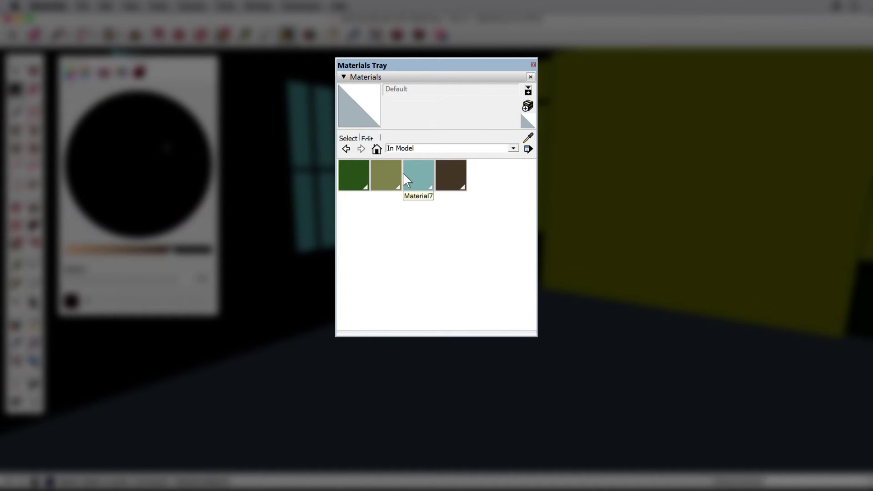
{"action": "left_click", "coordinate": [514, 148]}
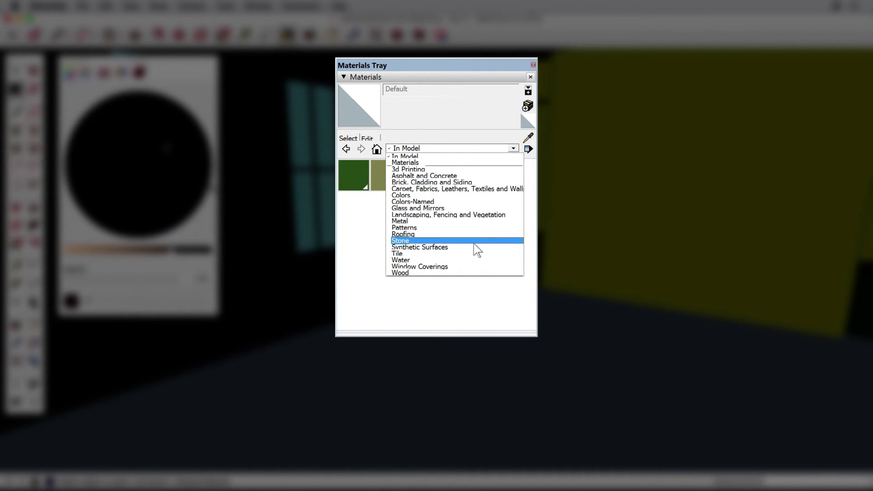
{"action": "left_click", "coordinate": [461, 272]}
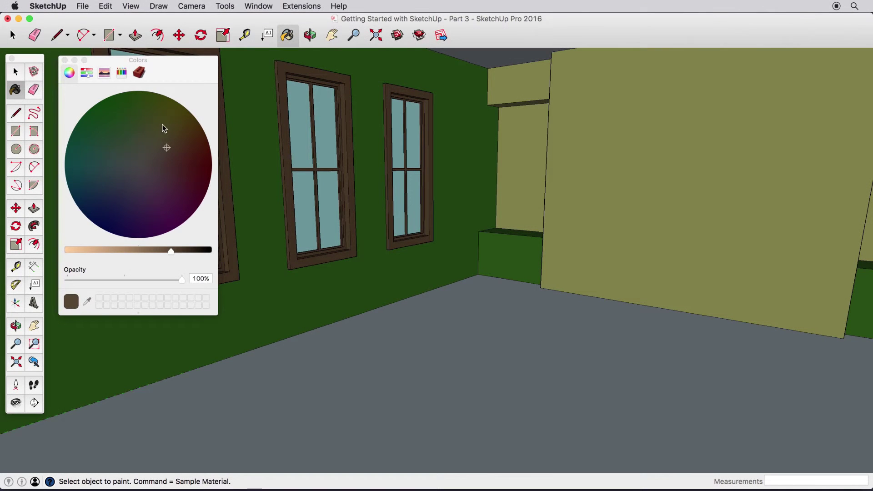
- Paint the room's floor with the light plank texture from the Wood material collection
{"action": "left_click", "coordinate": [139, 73]}
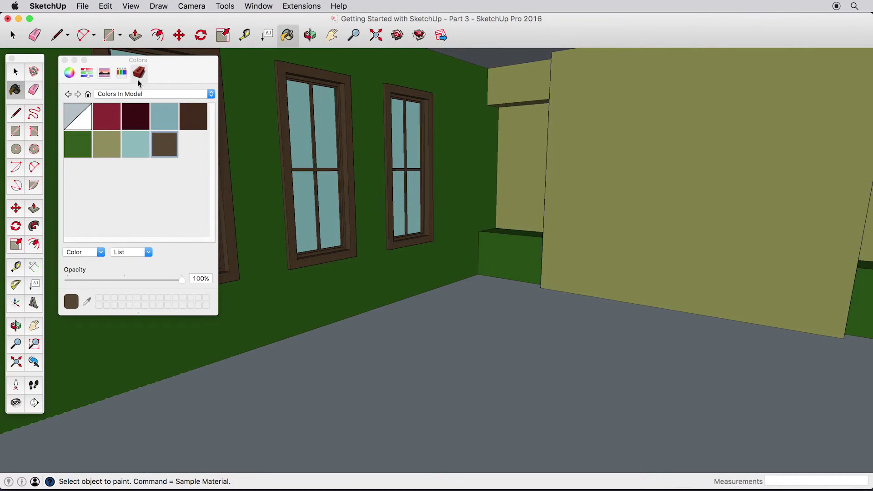
{"action": "left_click", "coordinate": [136, 93]}
{"action": "left_click", "coordinate": [125, 215]}
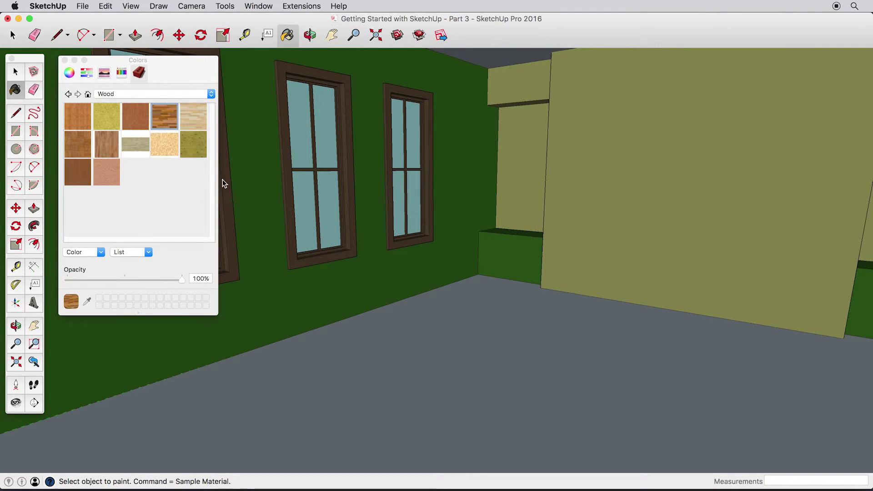
{"action": "left_click", "coordinate": [193, 120]}
{"action": "left_click", "coordinate": [497, 364]}
- Look over the room with its wood floor from several angles and close the Colors window
{"action": "middle_click_drag", "start_coordinate": [552, 347], "coordinate": [567, 372]}
{"action": "mouse_move", "coordinate": [538, 335]}
{"action": "middle_mouse_down"}
{"action": "mouse_move", "coordinate": [532, 353]}
{"action": "mouse_move", "coordinate": [504, 306]}
{"action": "middle_mouse_up"}
{"action": "scroll", "coordinate": [510, 301], "scroll_direction": "down", "scroll_amount": 2}
{"action": "scroll", "coordinate": [552, 319], "scroll_direction": "down", "scroll_amount": 2}
{"action": "mouse_move", "coordinate": [552, 319]}
{"action": "middle_mouse_down"}
{"action": "mouse_move", "coordinate": [559, 326]}
{"action": "mouse_move", "coordinate": [538, 312]}
{"action": "mouse_move", "coordinate": [477, 306]}
{"action": "mouse_move", "coordinate": [501, 306]}
{"action": "mouse_move", "coordinate": [489, 281]}
{"action": "mouse_move", "coordinate": [483, 293]}
{"action": "mouse_move", "coordinate": [491, 288]}
{"action": "middle_mouse_up"}
{"action": "scroll", "coordinate": [507, 308], "scroll_direction": "up", "scroll_amount": 2}
{"action": "key", "text": "space"}
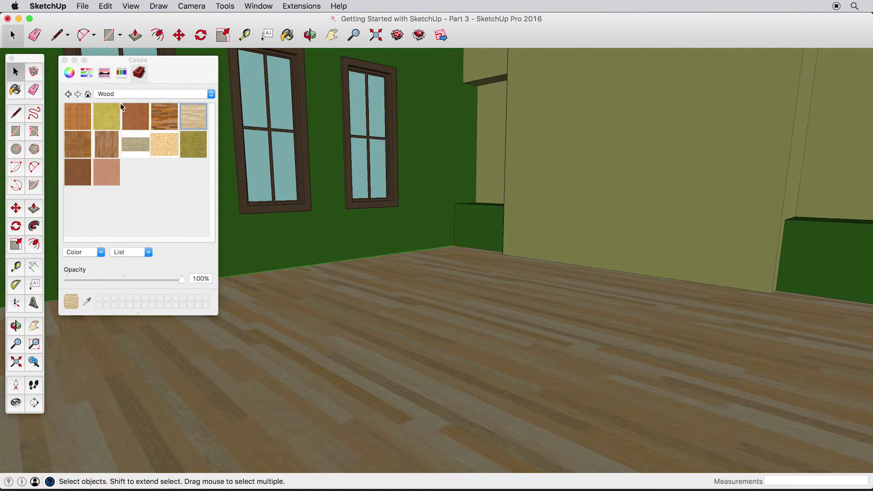
{"action": "left_click", "coordinate": [64, 60]}
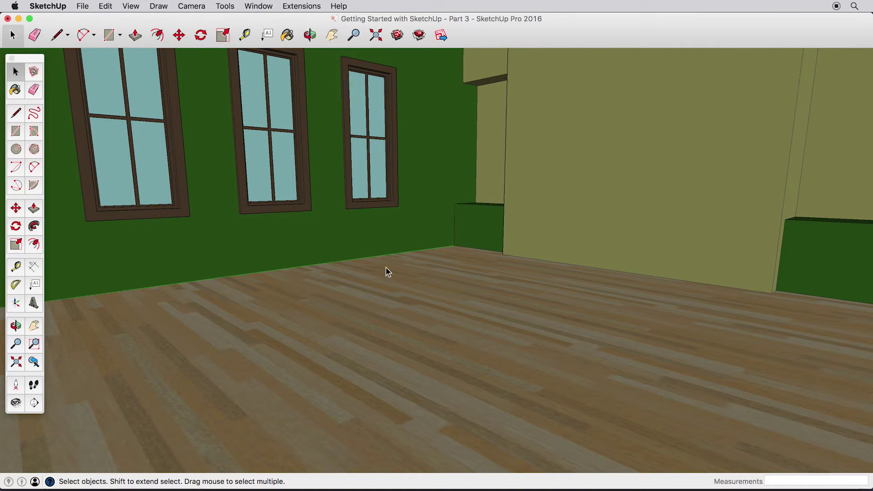
- Open 3D Warehouse and look through its featured models, catalogs and collections
{"action": "left_click", "coordinate": [259, 6]}
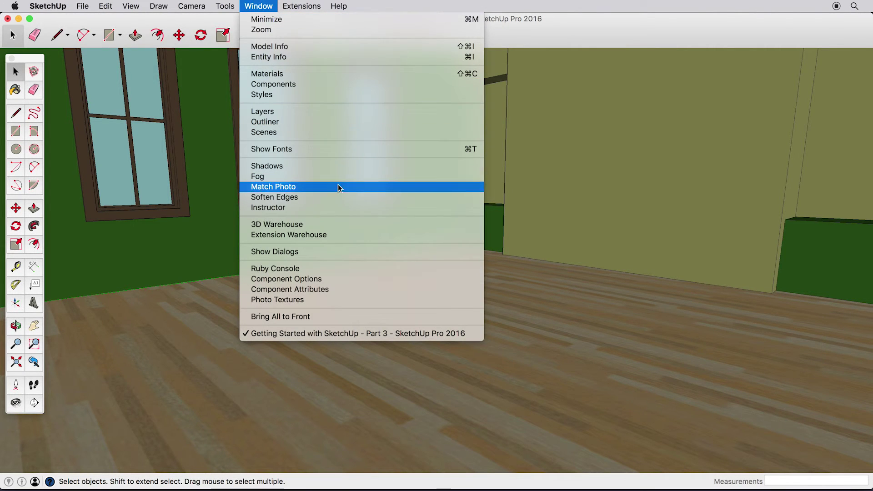
{"action": "left_click", "coordinate": [356, 226]}
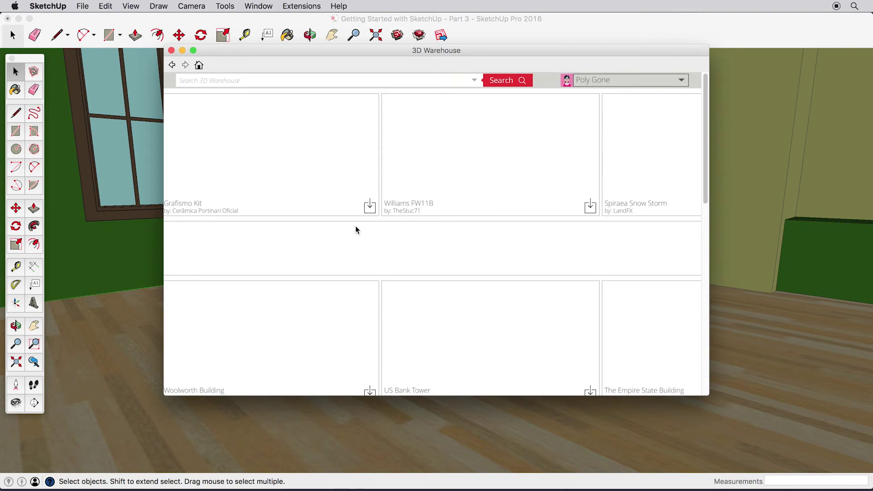
{"action": "scroll", "coordinate": [356, 227], "scroll_direction": "down", "scroll_amount": 3}
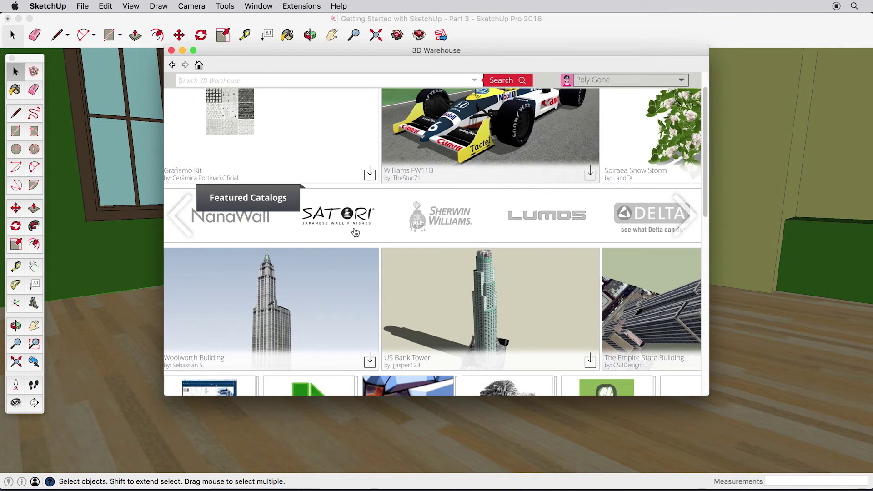
{"action": "scroll", "coordinate": [355, 234], "scroll_direction": "down", "scroll_amount": 3}
{"action": "scroll", "coordinate": [356, 234], "scroll_direction": "down", "scroll_amount": 3}
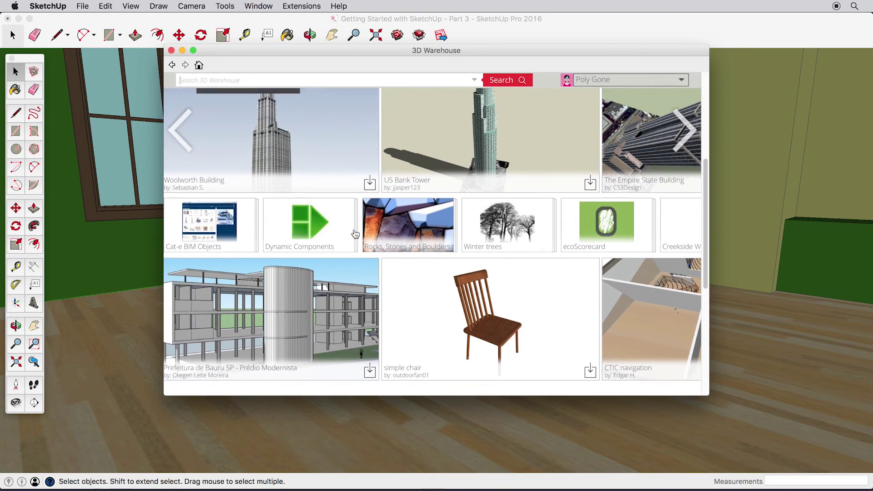
- Search 3D Warehouse for "chair" and check the number of results
{"action": "left_click", "coordinate": [276, 80]}
{"action": "type", "text": "chair"}
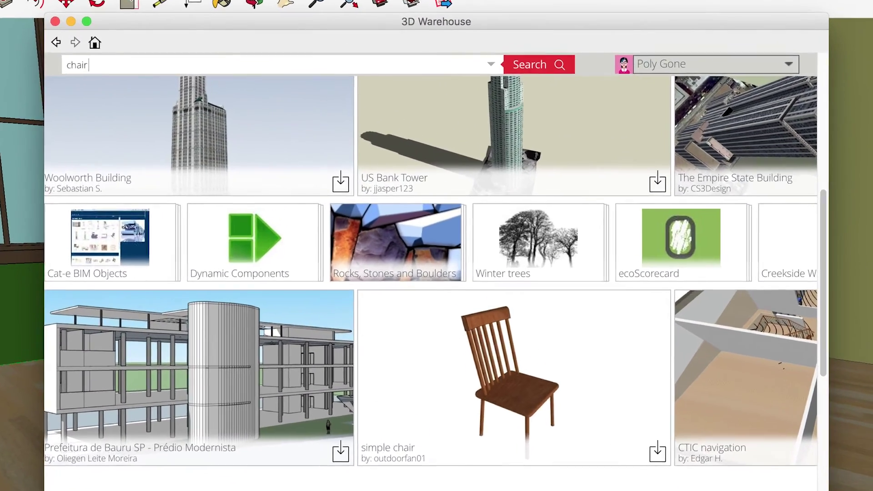
{"action": "key", "text": "Return"}
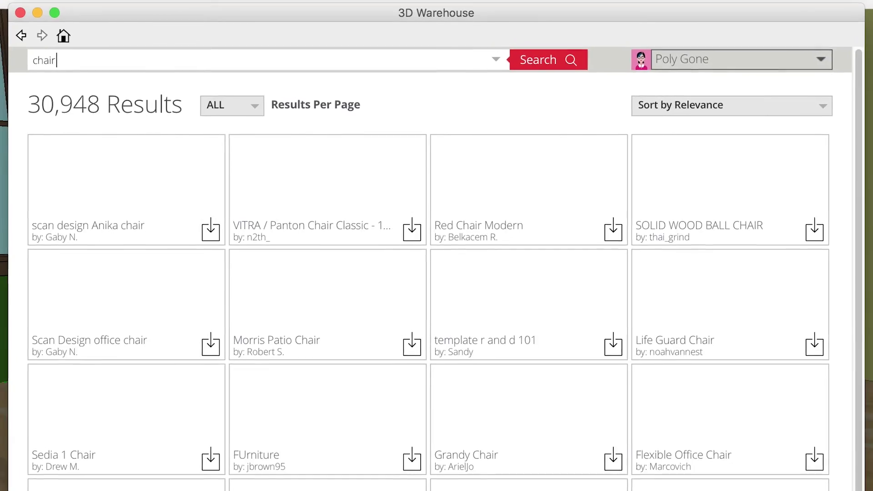
{"action": "left_click_drag", "start_coordinate": [28, 105], "coordinate": [102, 101]}
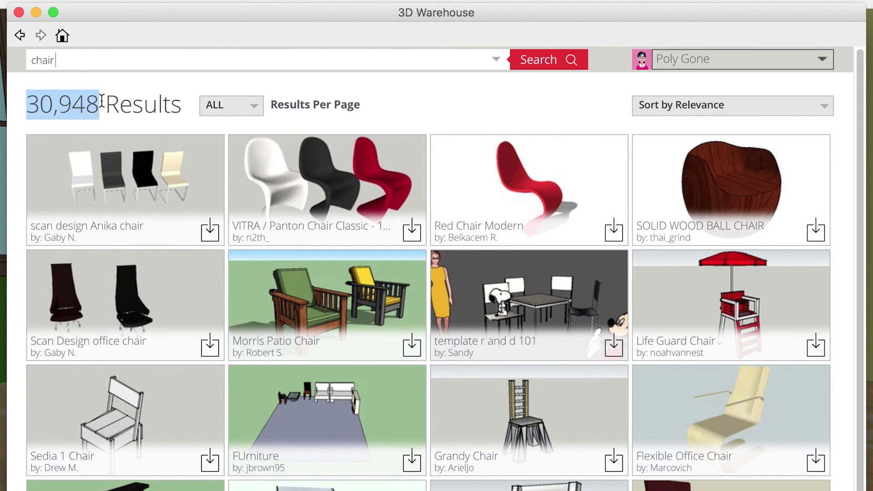
- Search 3D Warehouse for "rectangular arm chair" and load "Rectangular Arm Chair - Detailed" directly into the model
{"action": "left_click_drag", "start_coordinate": [82, 62], "coordinate": [19, 56]}
{"action": "type", "text": "re"}
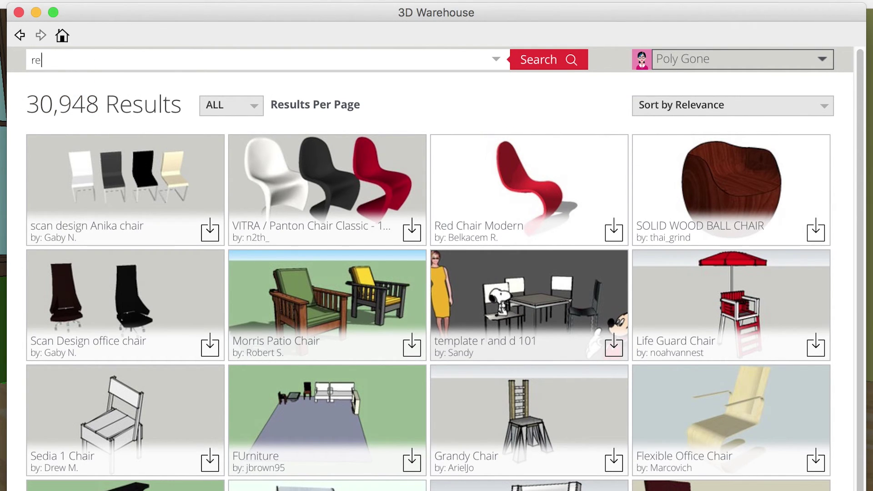
{"action": "type", "text": "ctangular arm chair"}
{"action": "key", "text": "Return"}
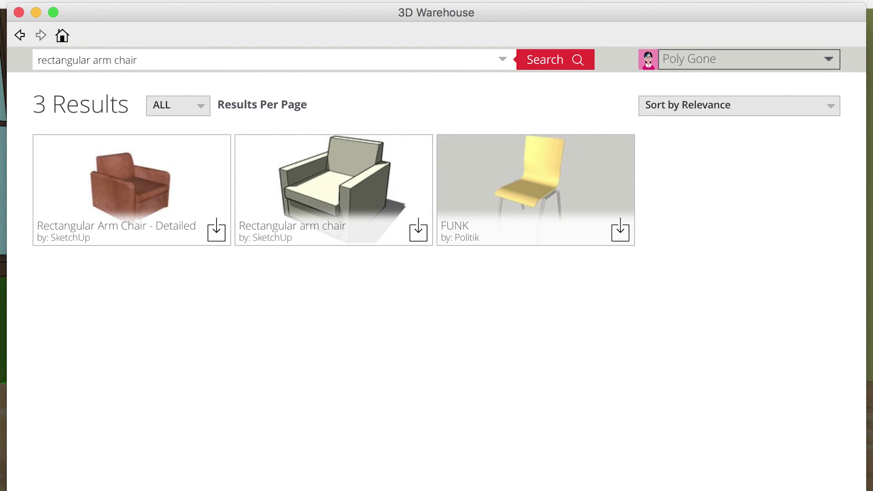
{"action": "left_click", "coordinate": [130, 189]}
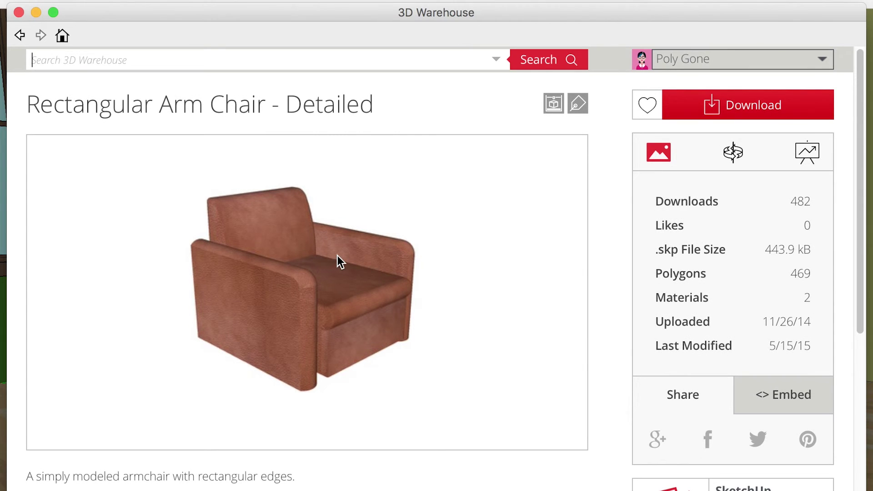
{"action": "left_click", "coordinate": [762, 113]}
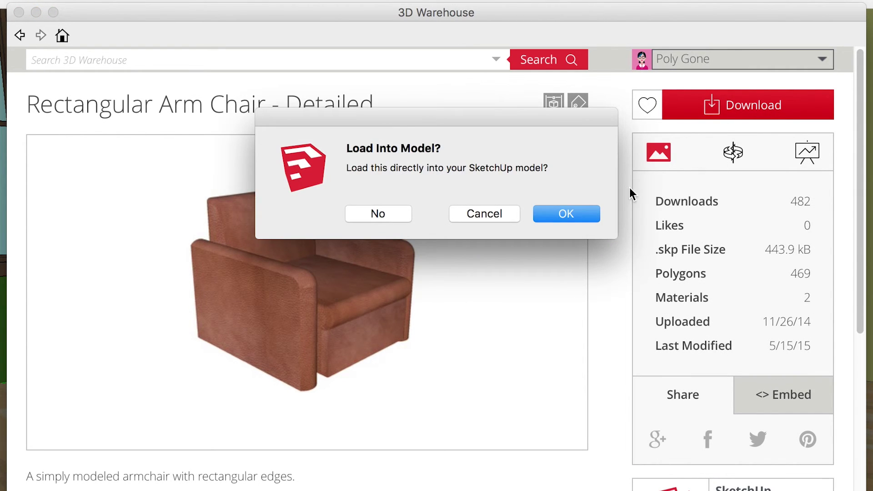
{"action": "left_click", "coordinate": [586, 213]}
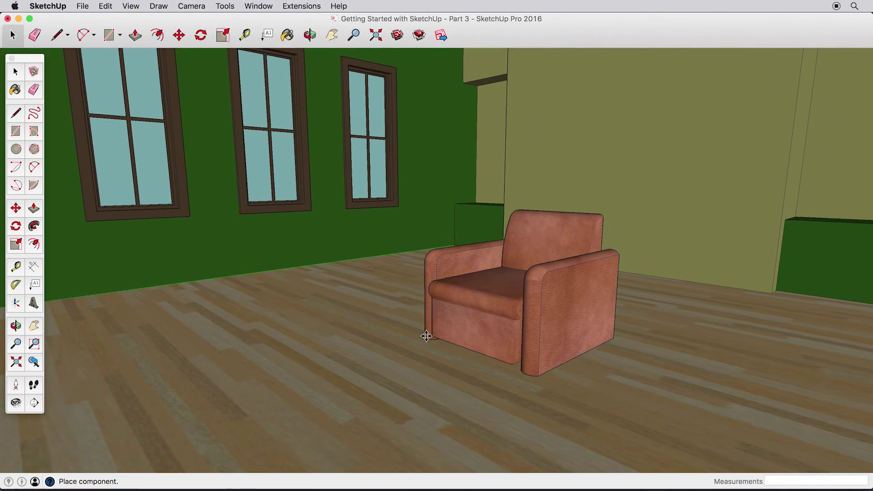
- Place the armchair on the wood floor in front of the projecting centre wall and deselect it
{"action": "left_click", "coordinate": [426, 336]}
{"action": "middle_click_drag", "start_coordinate": [526, 294], "coordinate": [555, 361]}
{"action": "key", "text": "space"}
{"action": "left_click", "coordinate": [610, 396]}
{"action": "scroll", "coordinate": [608, 392], "scroll_direction": "down", "scroll_amount": 2}
{"action": "middle_click_drag", "start_coordinate": [608, 393], "coordinate": [589, 360]}
{"action": "scroll", "coordinate": [618, 379], "scroll_direction": "down", "scroll_amount": 2}
{"action": "scroll", "coordinate": [599, 372], "scroll_direction": "up", "scroll_amount": 3}
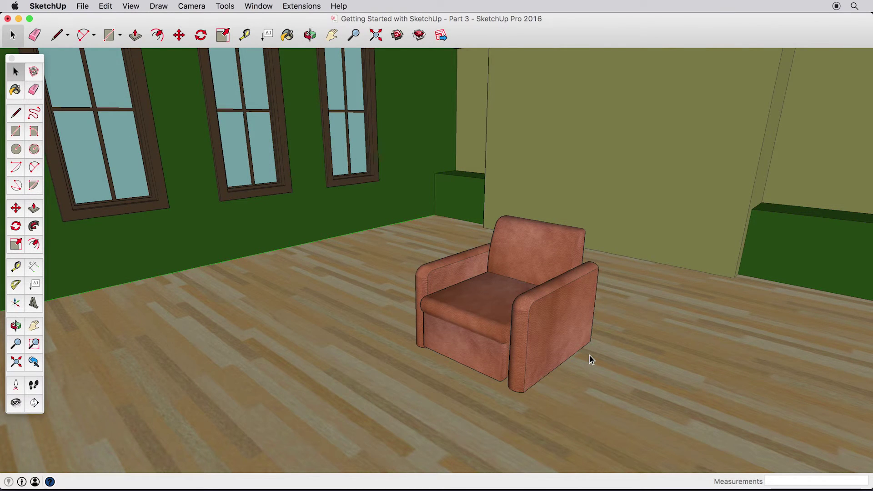
- Try rotating the armchair about the green and red axes with the Move tool's rotation grips, undoing the tilt
{"action": "left_click", "coordinate": [539, 266]}
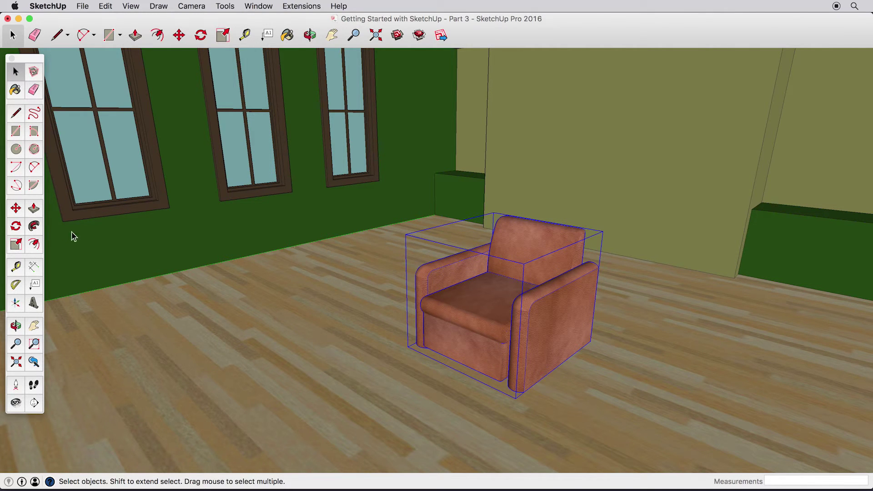
{"action": "left_click", "coordinate": [16, 208]}
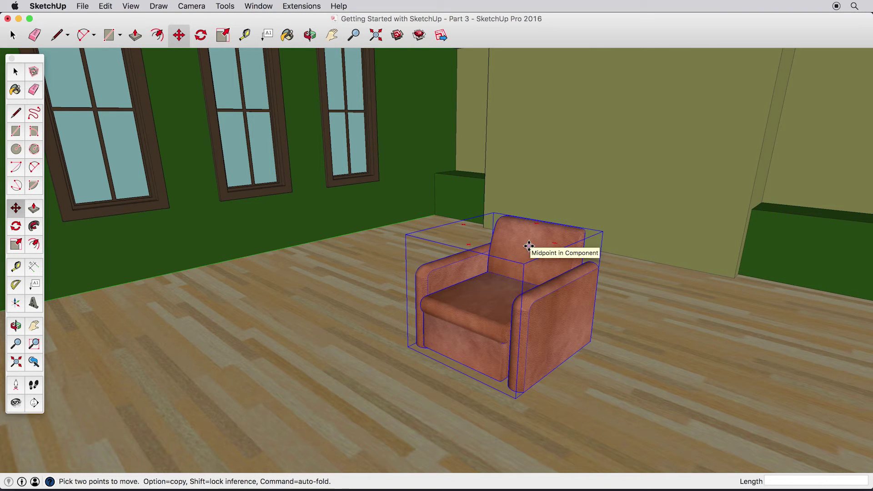
{"action": "middle_click_drag", "start_coordinate": [483, 326], "coordinate": [509, 332]}
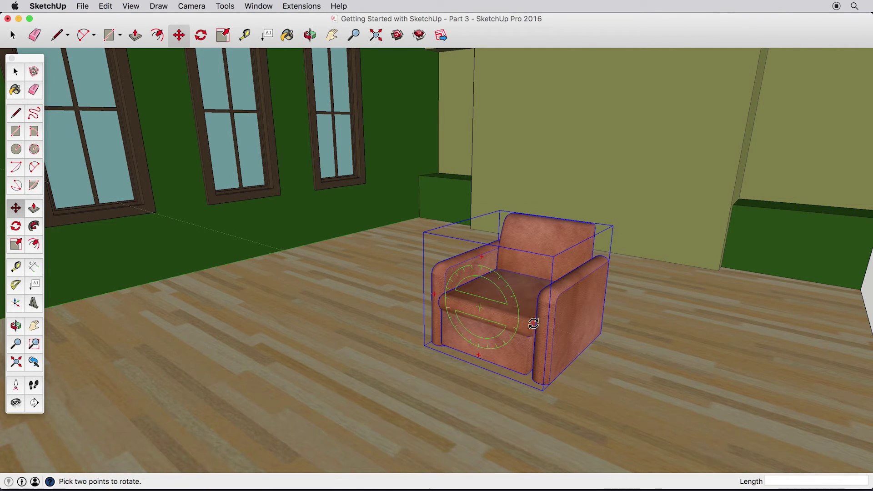
{"action": "left_click", "coordinate": [533, 323]}
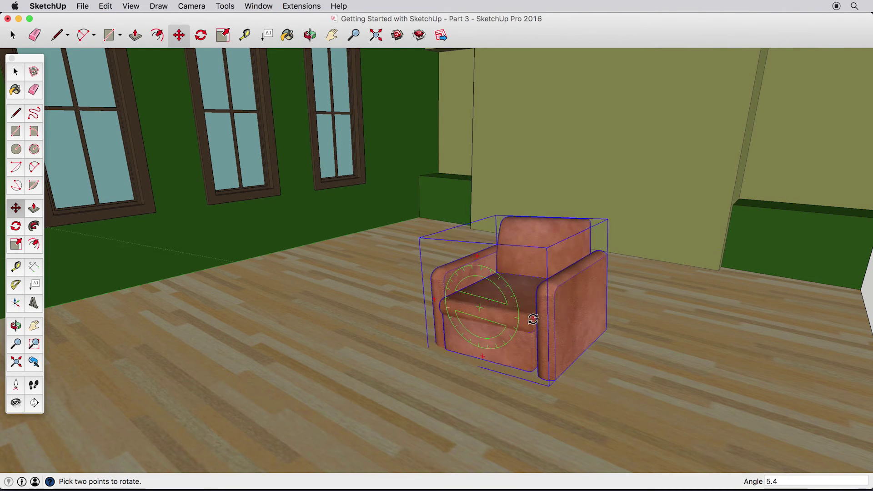
{"action": "left_click", "coordinate": [526, 342]}
{"action": "key", "text": "super+z"}
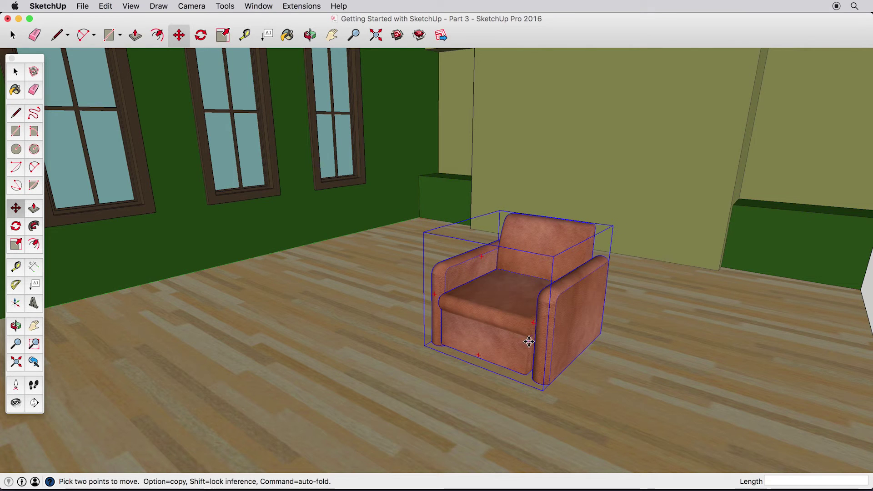
{"action": "left_click", "coordinate": [554, 321]}
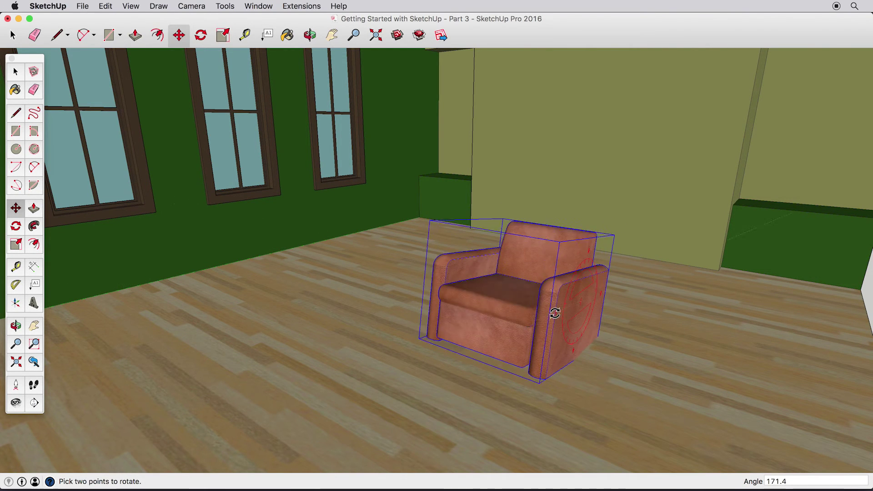
{"action": "left_click", "coordinate": [557, 341]}
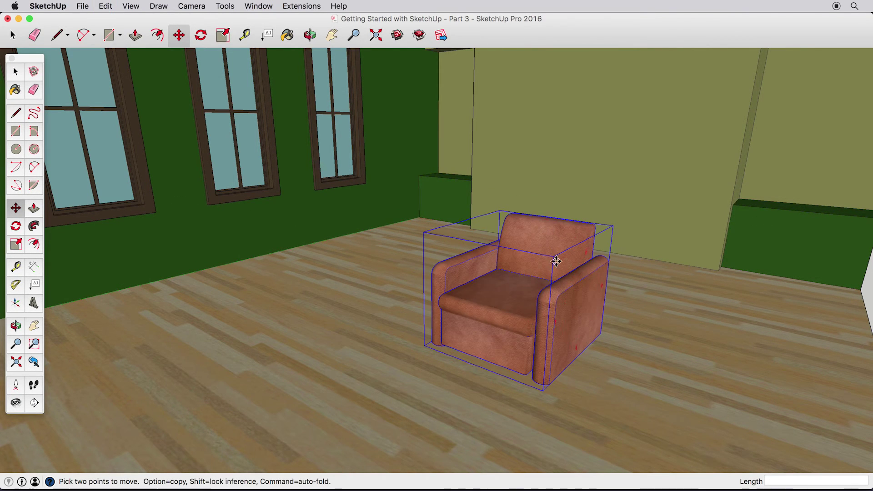
- Rotate the armchair about its vertical blue axis using the rotation grips on top of its bounding box
{"action": "middle_click_drag", "start_coordinate": [565, 239], "coordinate": [553, 308]}
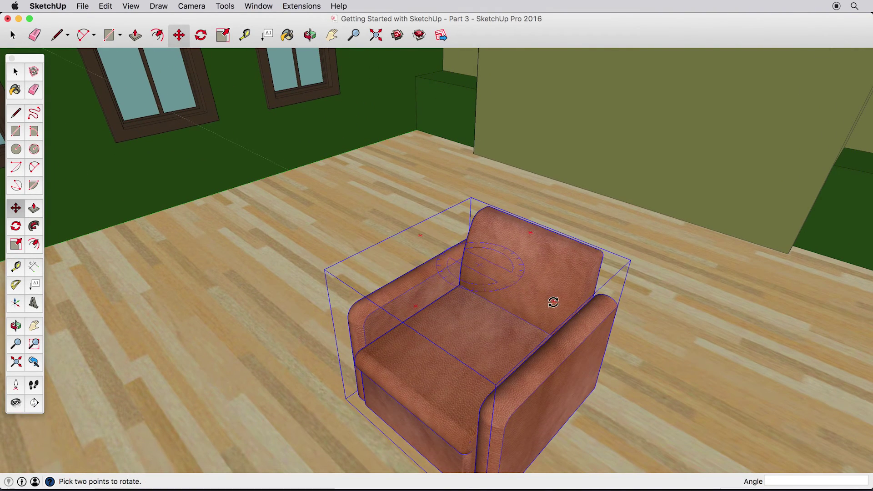
{"action": "left_click", "coordinate": [521, 281]}
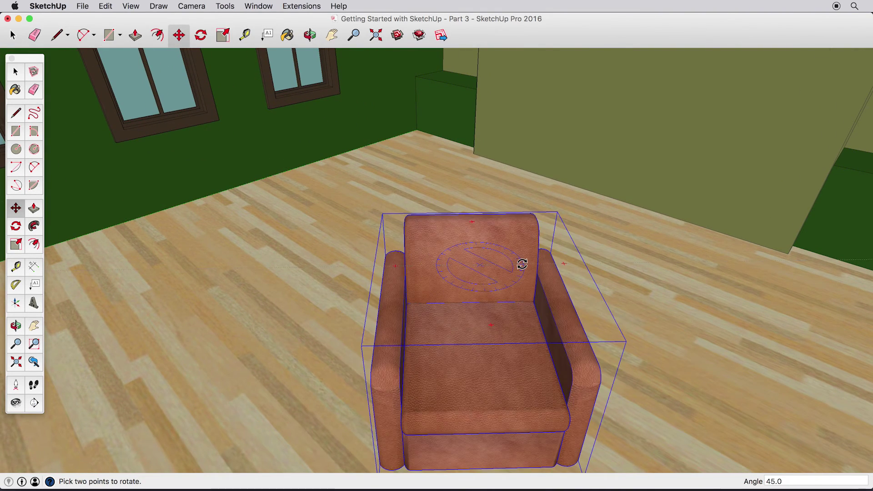
{"action": "middle_click_drag", "start_coordinate": [518, 315], "coordinate": [472, 238]}
- Try moving the armchair from arbitrary points on its body, and undo each move
{"action": "left_click", "coordinate": [484, 225]}
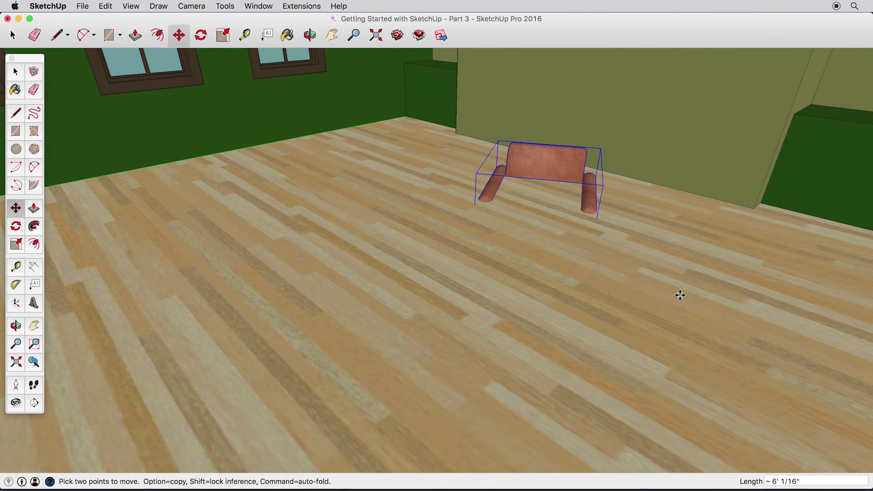
{"action": "key", "text": "super+z"}
{"action": "middle_click_drag", "start_coordinate": [486, 313], "coordinate": [471, 304]}
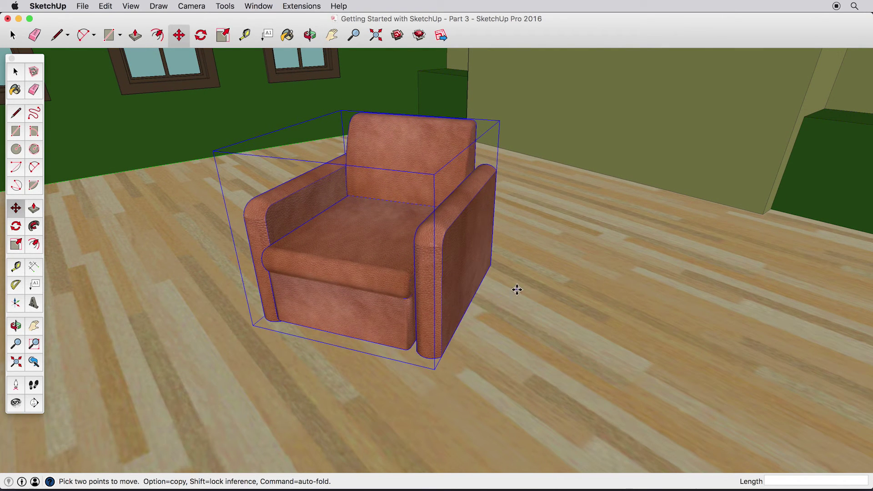
{"action": "scroll", "coordinate": [522, 285], "scroll_direction": "down", "scroll_amount": 3}
{"action": "middle_click_drag", "start_coordinate": [517, 279], "coordinate": [479, 300]}
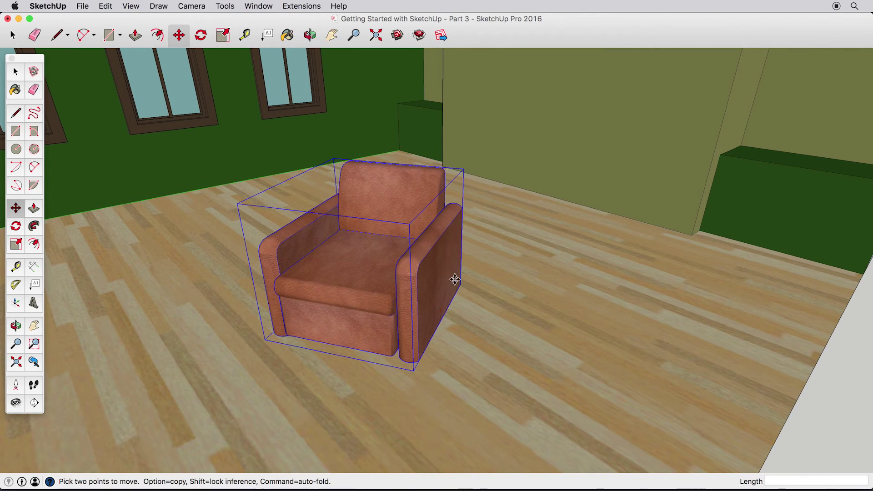
{"action": "left_click", "coordinate": [436, 241]}
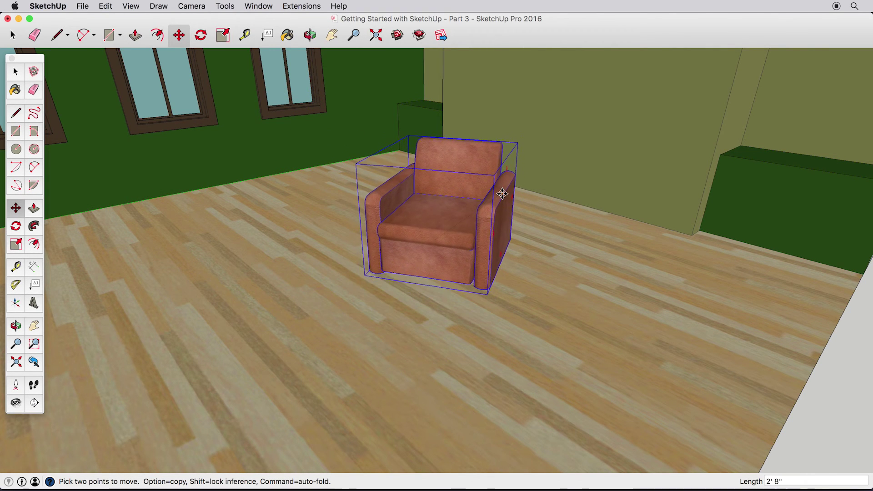
{"action": "key", "text": "super+z"}
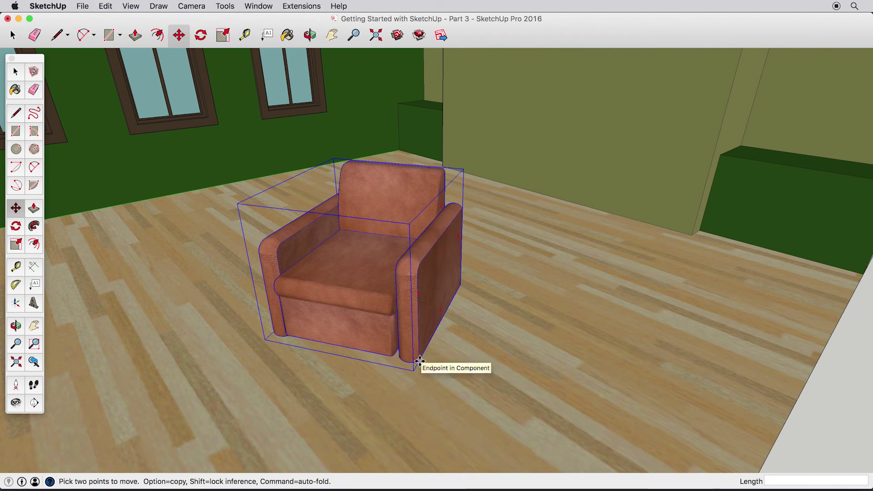
- Move the armchair across the floor toward the projecting centre wall, using its front bottom corner as the base point
{"action": "left_click", "coordinate": [420, 361]}
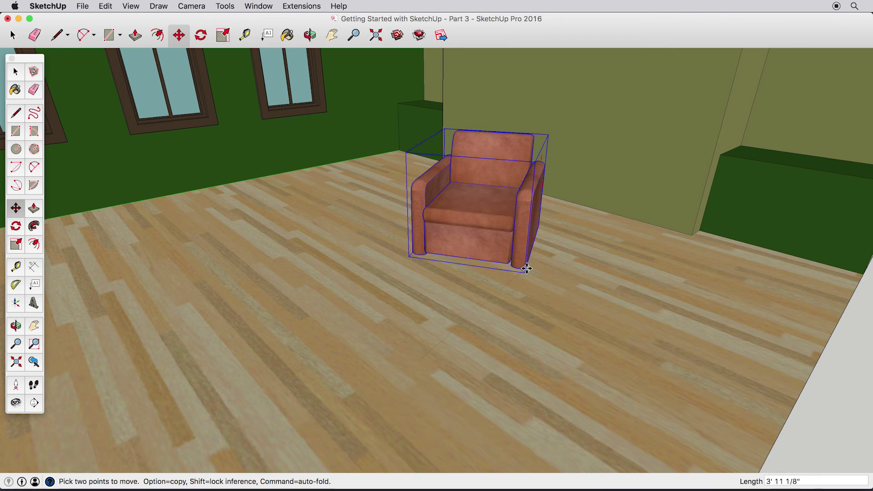
{"action": "left_click", "coordinate": [449, 240]}
{"action": "middle_click_drag", "start_coordinate": [449, 240], "coordinate": [445, 263]}
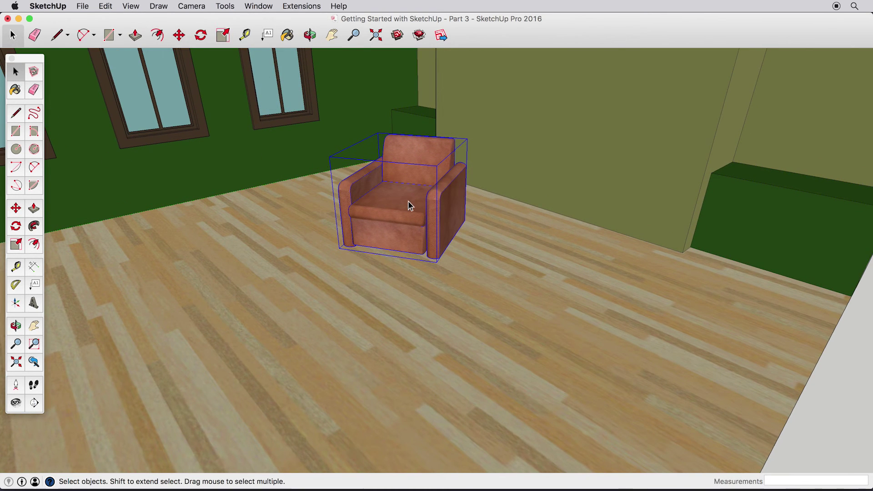
- Move the armchair closer to the corner by the windows, using a reference point on the open floor away from it
{"action": "left_click", "coordinate": [15, 208]}
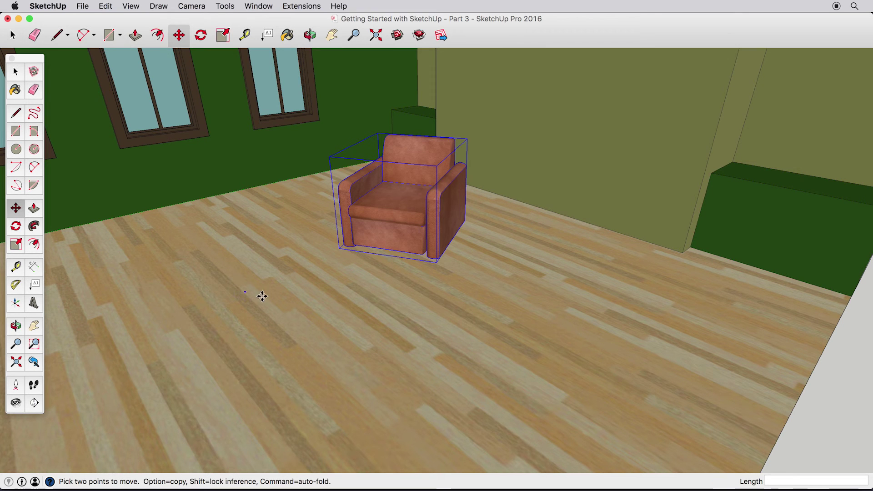
{"action": "left_click", "coordinate": [633, 304]}
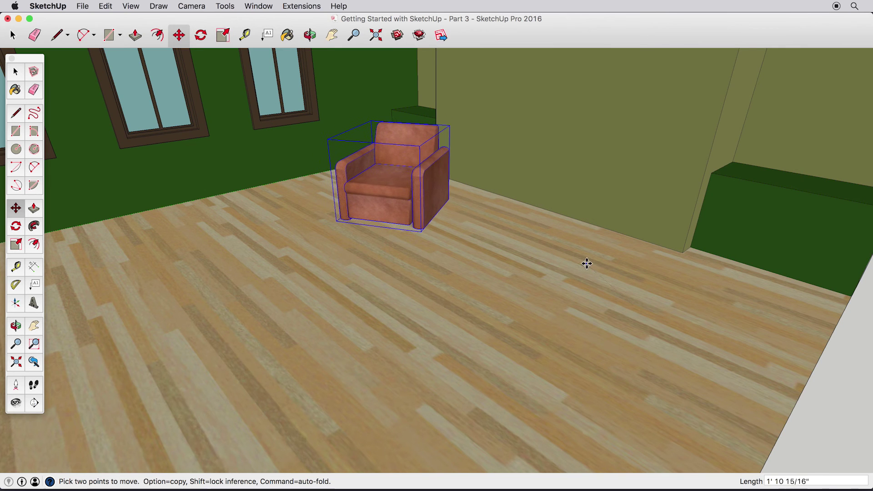
{"action": "middle_click_drag", "start_coordinate": [444, 277], "coordinate": [441, 260]}
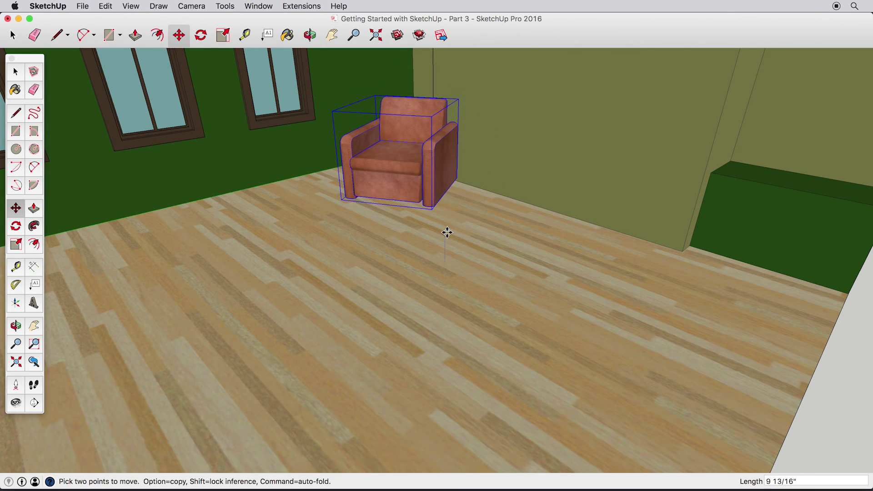
{"action": "left_click", "coordinate": [456, 253]}
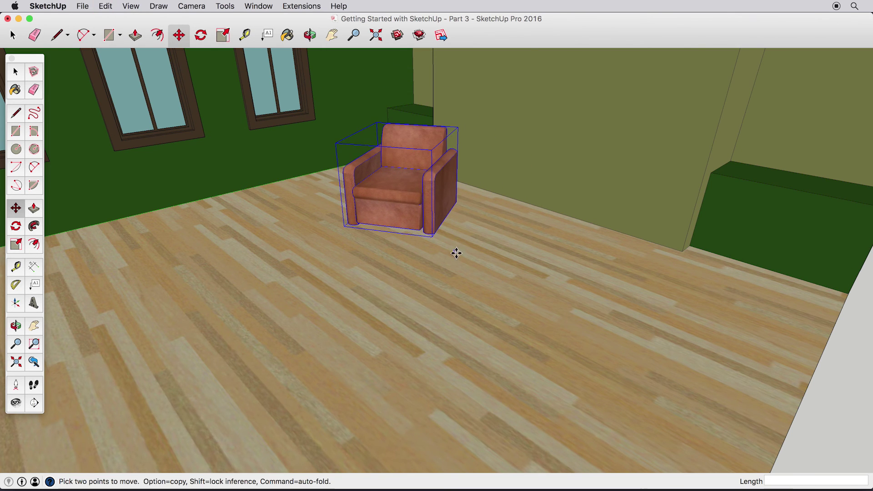
- Copy the armchair from its bottom corner to the open floor in front of the projecting centre wall
{"action": "left_click", "coordinate": [435, 236]}
{"action": "key", "text": "alt"}
{"action": "left_click", "coordinate": [611, 316]}
- Rotate the copied armchair about its vertical axis so it angles toward the window wall
{"action": "key", "text": "o"}
{"action": "left_click_drag", "start_coordinate": [588, 290], "coordinate": [575, 308]}
{"action": "key", "text": "m"}
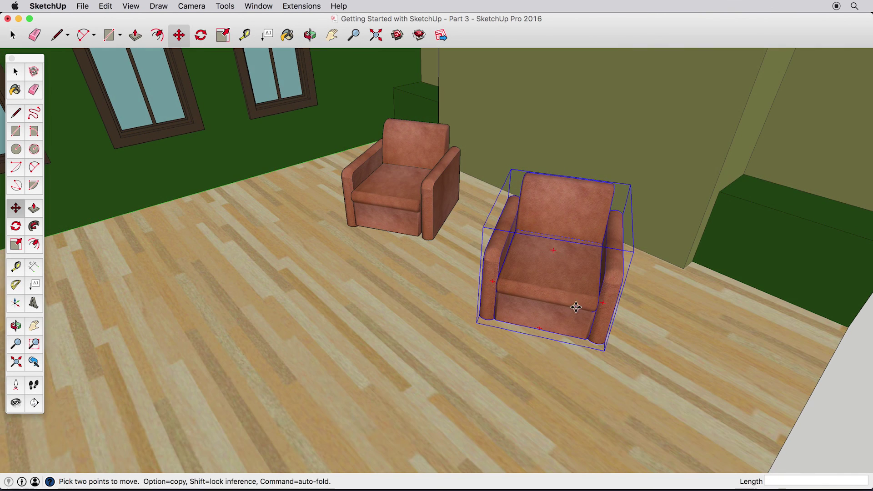
{"action": "left_click", "coordinate": [510, 198]}
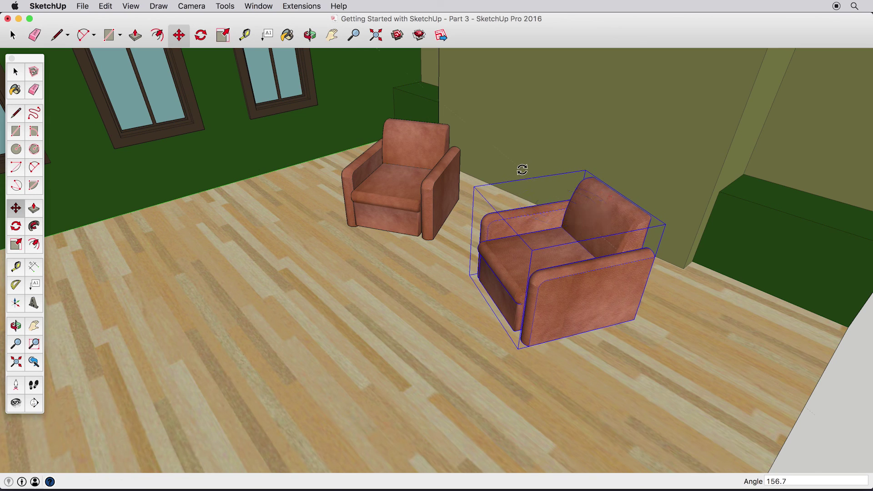
{"action": "left_click", "coordinate": [522, 170]}
{"action": "middle_click_drag", "start_coordinate": [497, 218], "coordinate": [513, 228]}
{"action": "scroll", "coordinate": [513, 228], "scroll_direction": "up", "scroll_amount": 3}
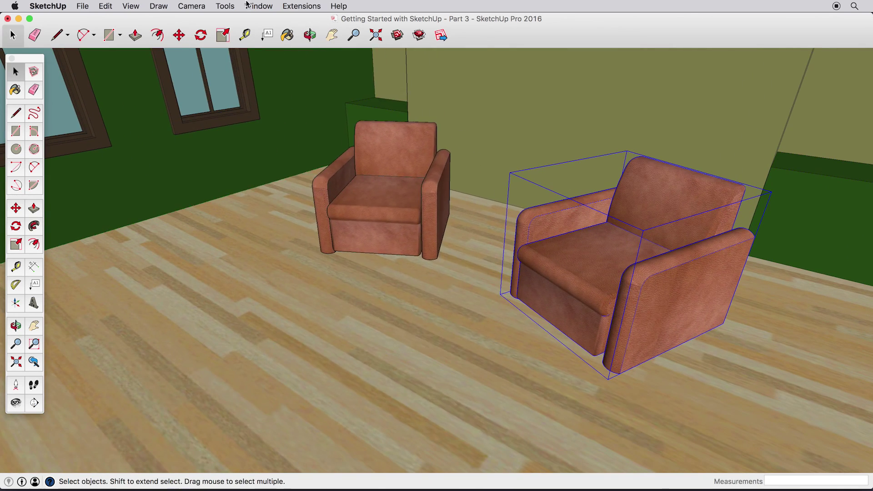
- Search 3D Warehouse for "coffee table glass oval" and load an oval glass coffee table directly into the model
{"action": "left_click", "coordinate": [258, 6]}
{"action": "left_click", "coordinate": [345, 220]}
{"action": "type", "text": "coffee table glass oval"}
{"action": "key", "text": "Return"}
{"action": "left_click", "coordinate": [292, 188]}
{"action": "left_click", "coordinate": [515, 177]}
- Place the oval glass coffee table on the floor in front of the two armchairs and leave the Move tool
{"action": "left_click", "coordinate": [161, 355]}
{"action": "middle_click_drag", "start_coordinate": [161, 355], "coordinate": [255, 321]}
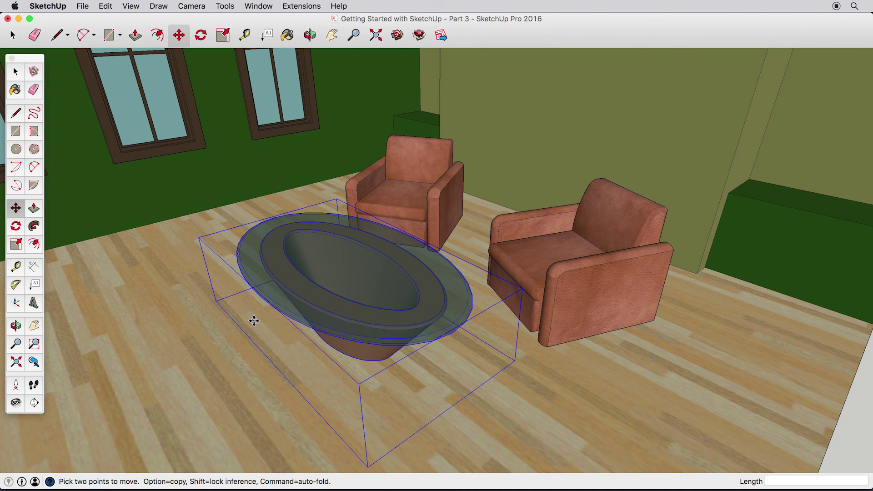
{"action": "key", "text": "space"}
{"action": "mouse_move", "coordinate": [405, 376]}
{"action": "middle_mouse_down"}
{"action": "mouse_move", "coordinate": [468, 308]}
{"action": "mouse_move", "coordinate": [413, 361]}
{"action": "middle_mouse_up"}
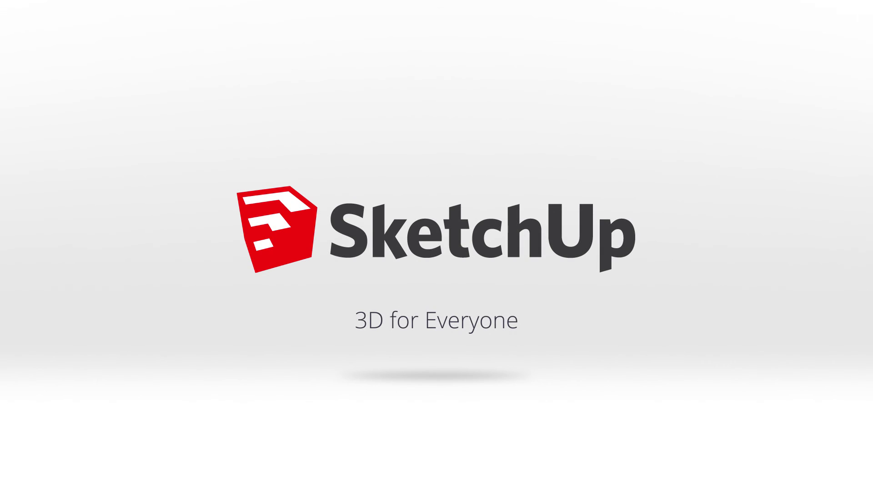